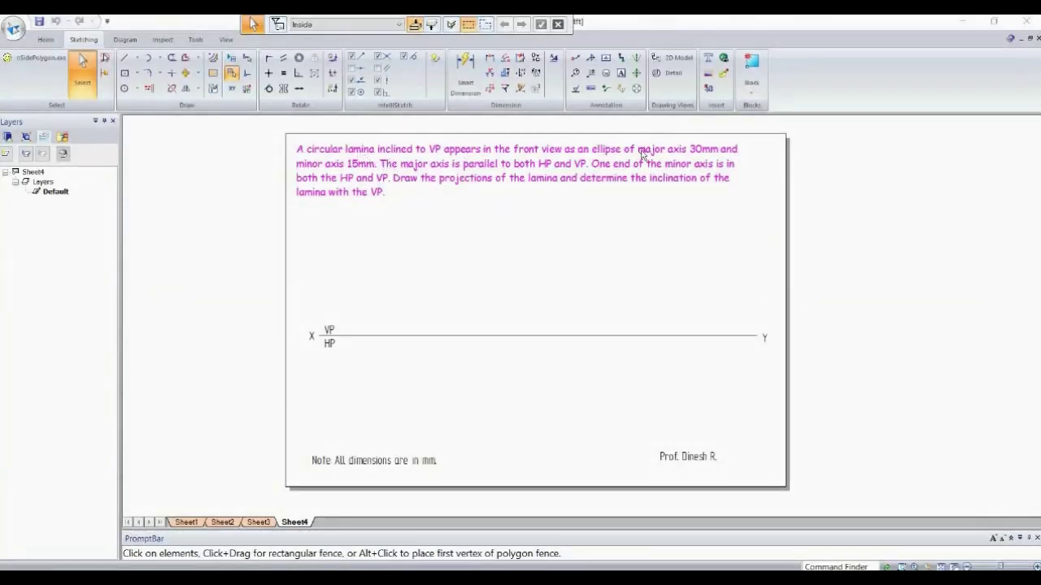
# Step: Examine the problem statement's front-view ellipse and axis sizes, and compare with the solved mirror problem on Sheet2
pyautogui.click(524, 149)
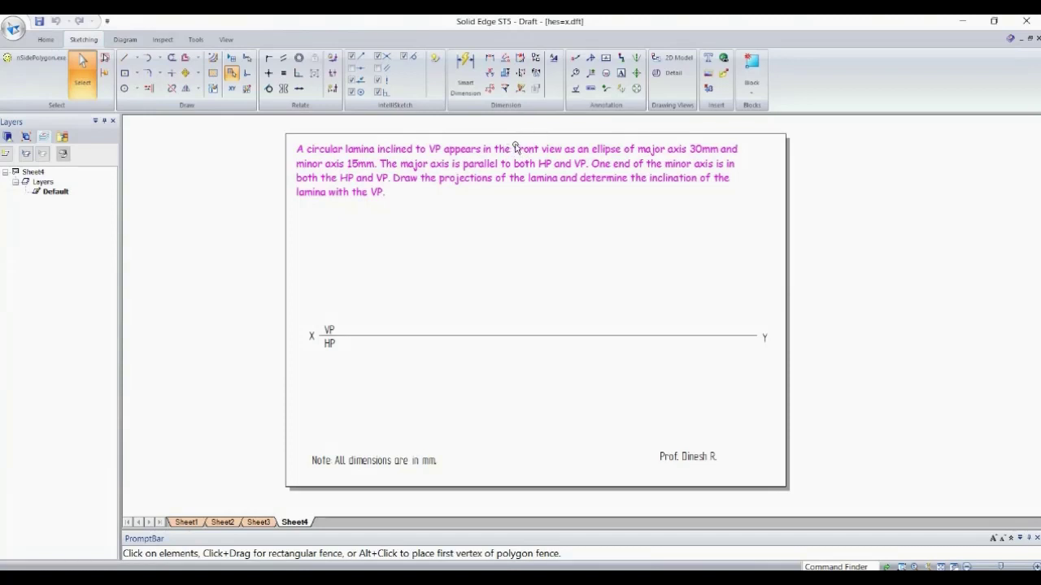
pyautogui.doubleClick(509, 148)
pyautogui.moveTo(513, 149); pyautogui.dragTo(602, 149)
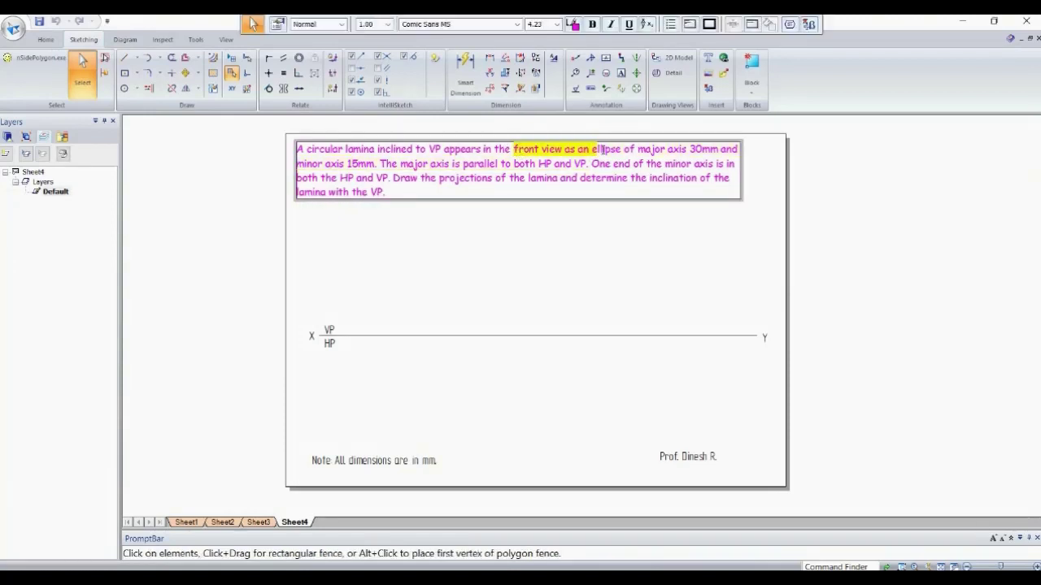
pyautogui.moveTo(690, 148); pyautogui.dragTo(375, 163)
pyautogui.click(414, 255)
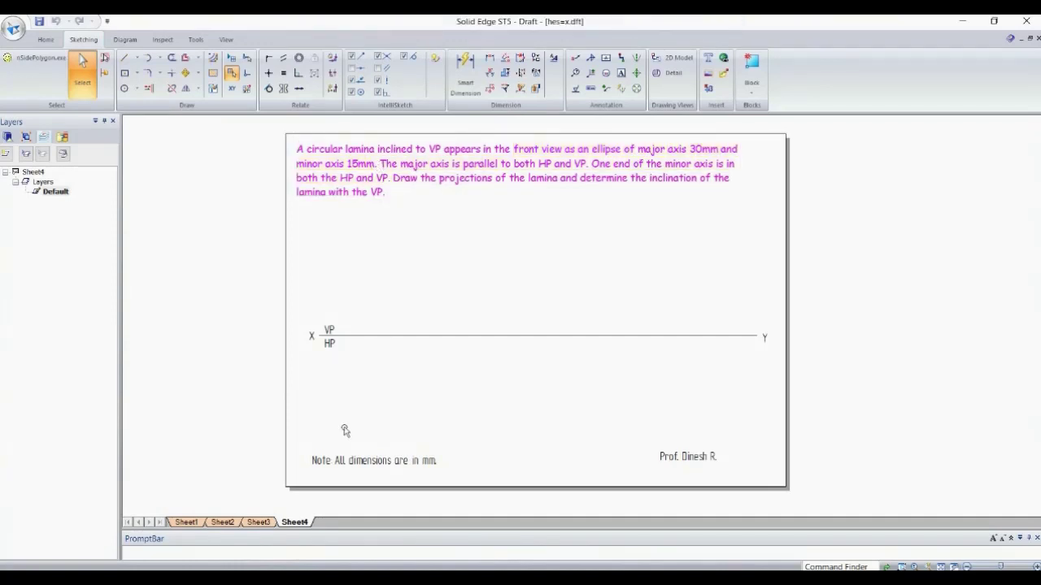
pyautogui.click(216, 522)
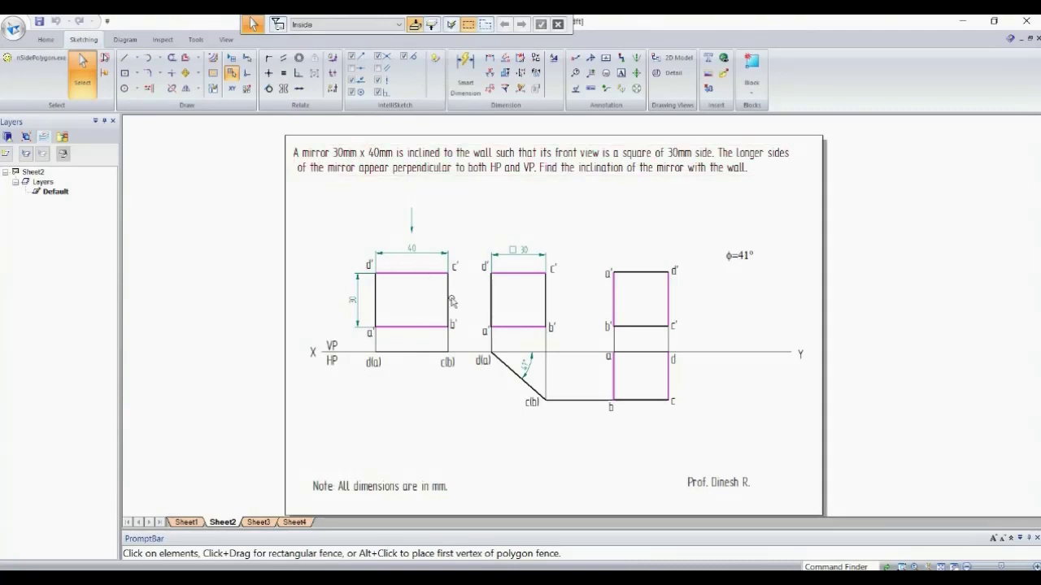
pyautogui.click(303, 523)
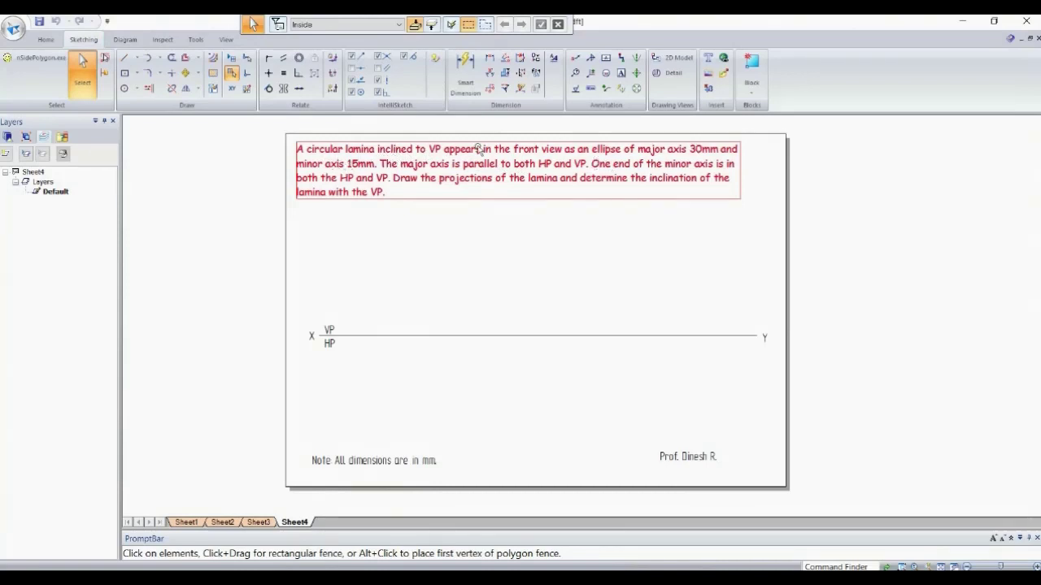
# Step: Draw a 30 mm diameter circle above the XY line, near the VP label, as the lamina's first front view
pyautogui.click(124, 87)
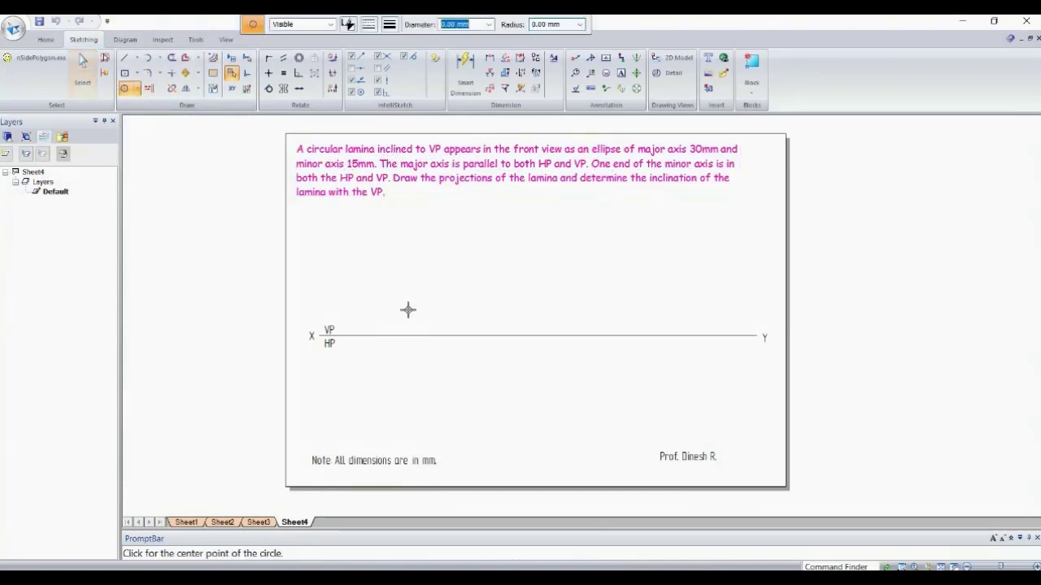
pyautogui.click(403, 285)
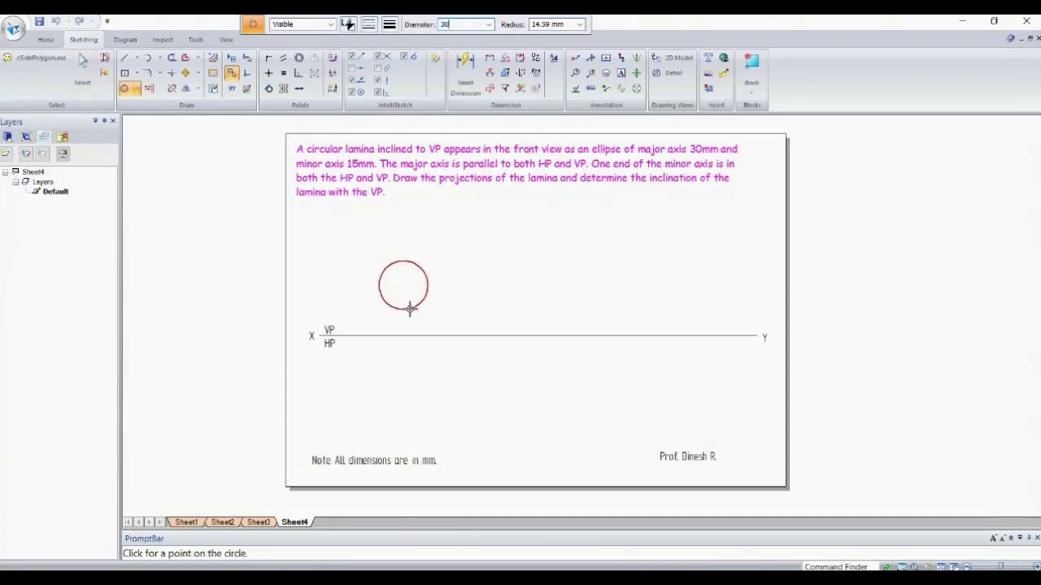
pyautogui.press('Return')
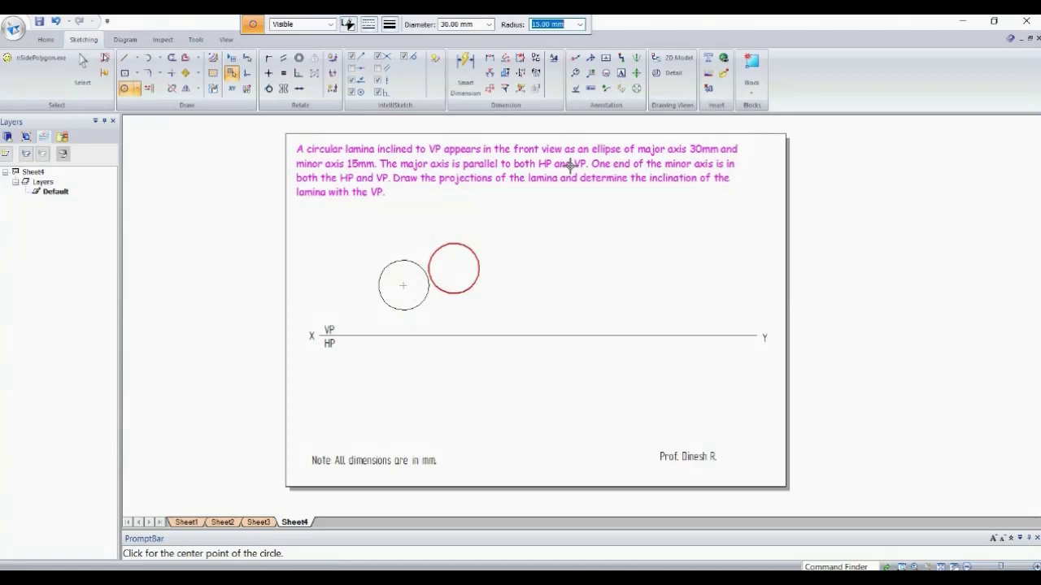
pyautogui.press('Escape')
# Step: Thicken the circle's outline and move the floating command bar down beside the problem text
pyautogui.click(423, 307)
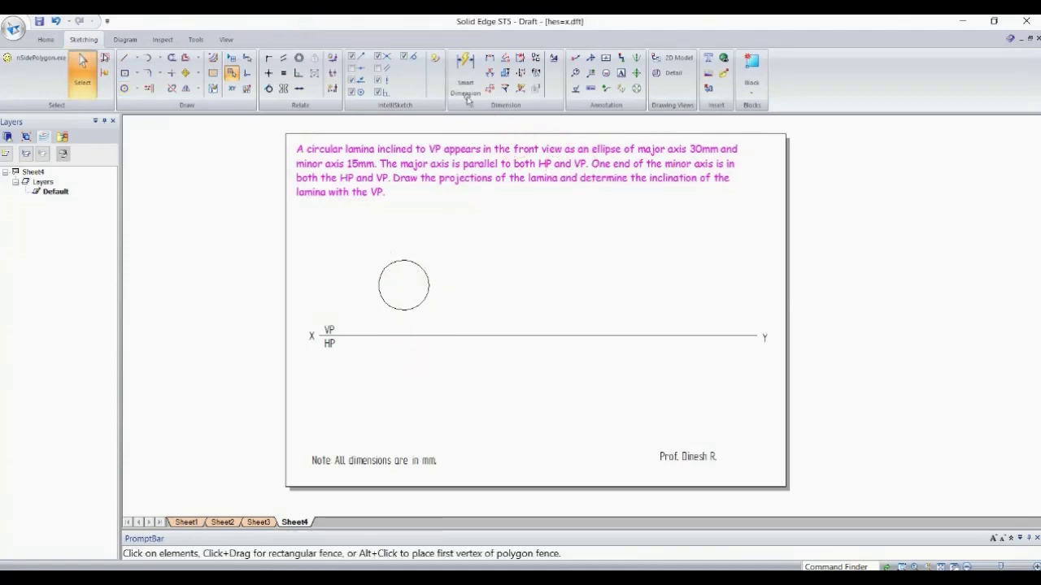
pyautogui.click(389, 24)
pyautogui.click(404, 82)
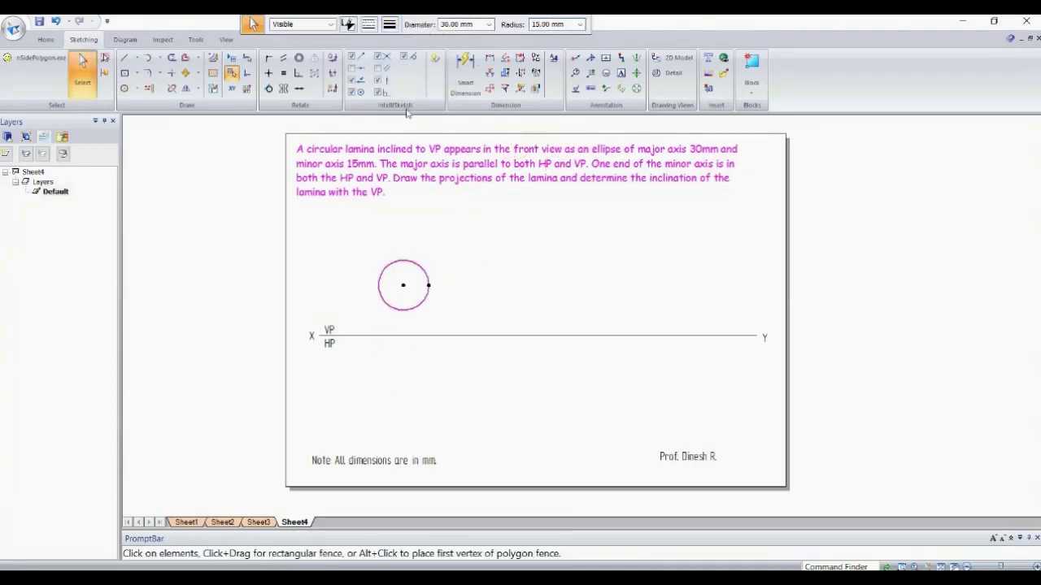
pyautogui.click(477, 293)
pyautogui.moveTo(401, 16)
pyautogui.mouseDown()
pyautogui.moveTo(696, 214)
pyautogui.moveTo(727, 195)
pyautogui.mouseUp()
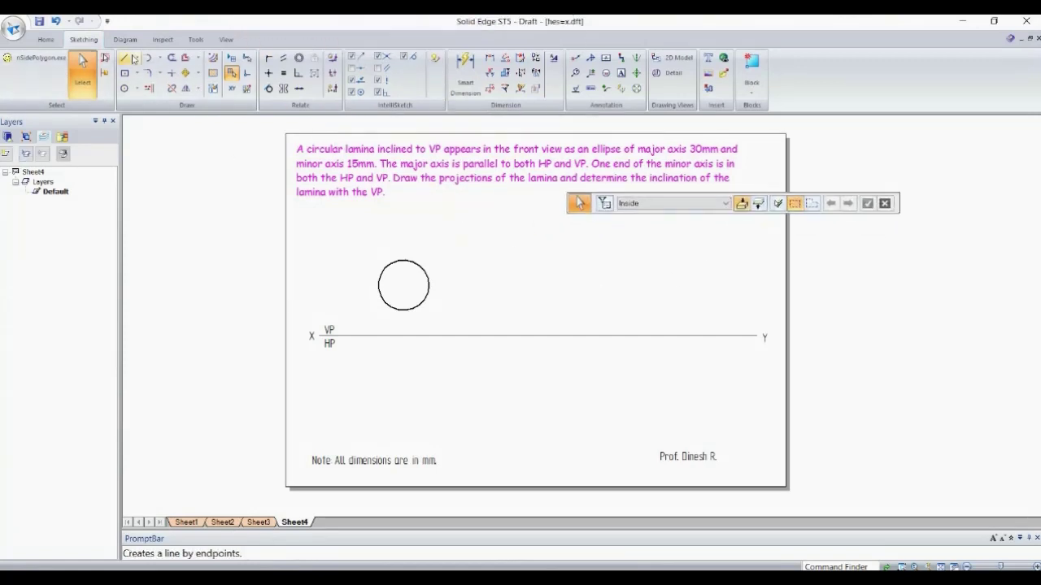
# Step: Draw horizontal and vertical centre lines 0.13 mm wide across the circle, extending the horizontal one to the circle's edge
pyautogui.click(125, 57)
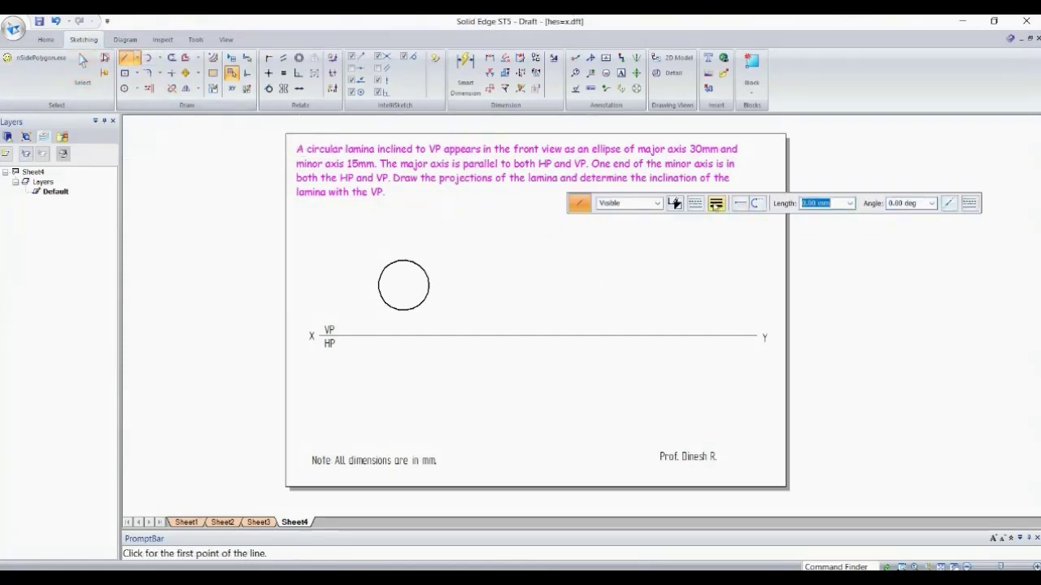
pyautogui.click(714, 206)
pyautogui.click(726, 220)
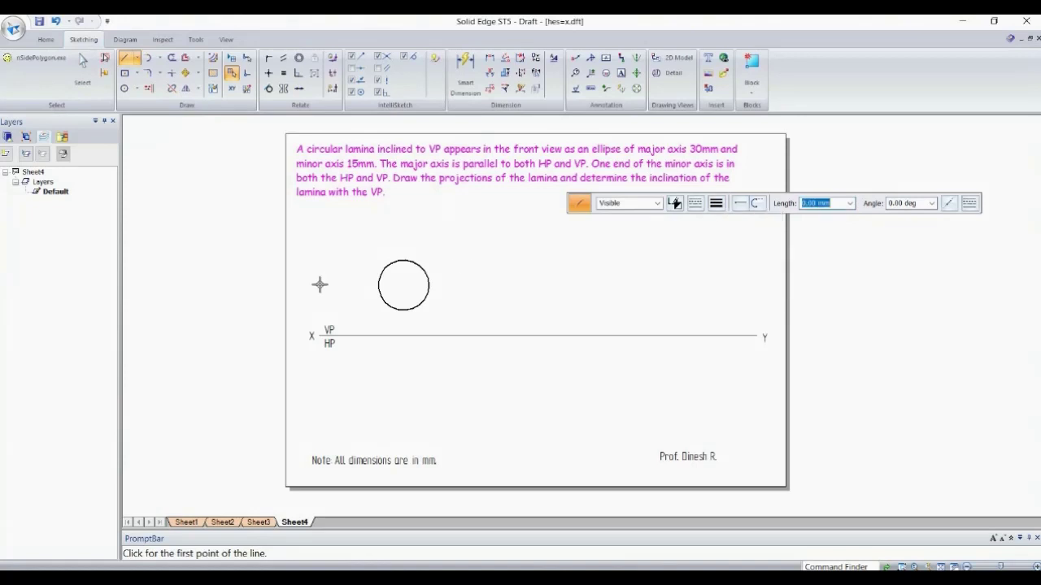
pyautogui.click(388, 285)
pyautogui.click(430, 285)
pyautogui.click(404, 259)
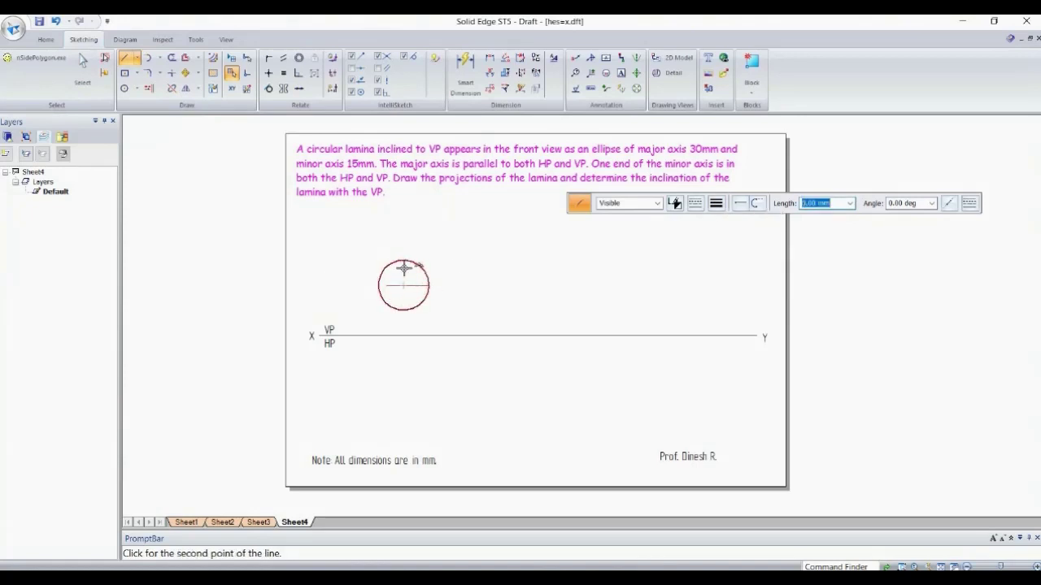
pyautogui.click(403, 311)
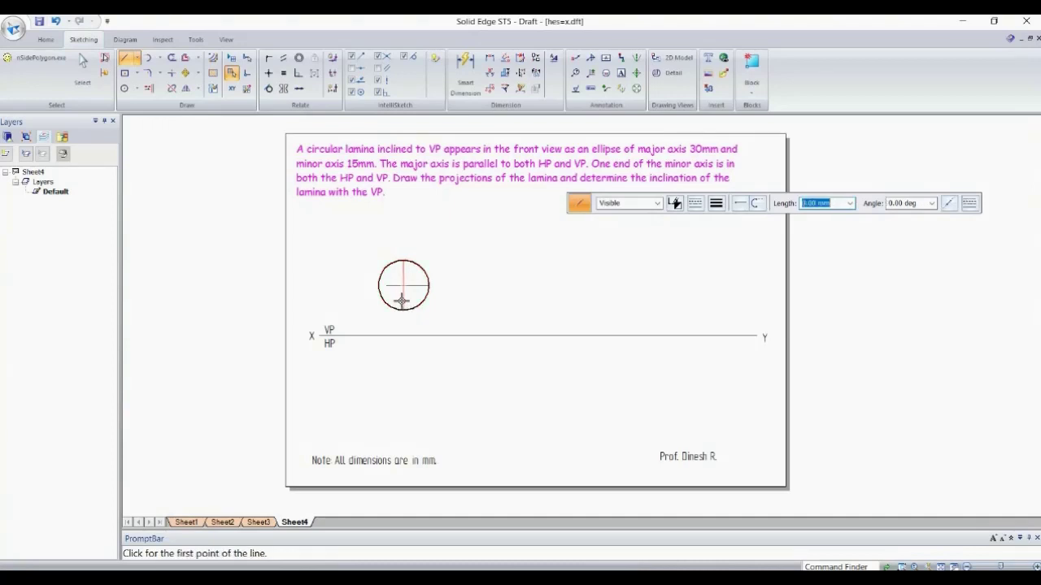
pyautogui.click(149, 90)
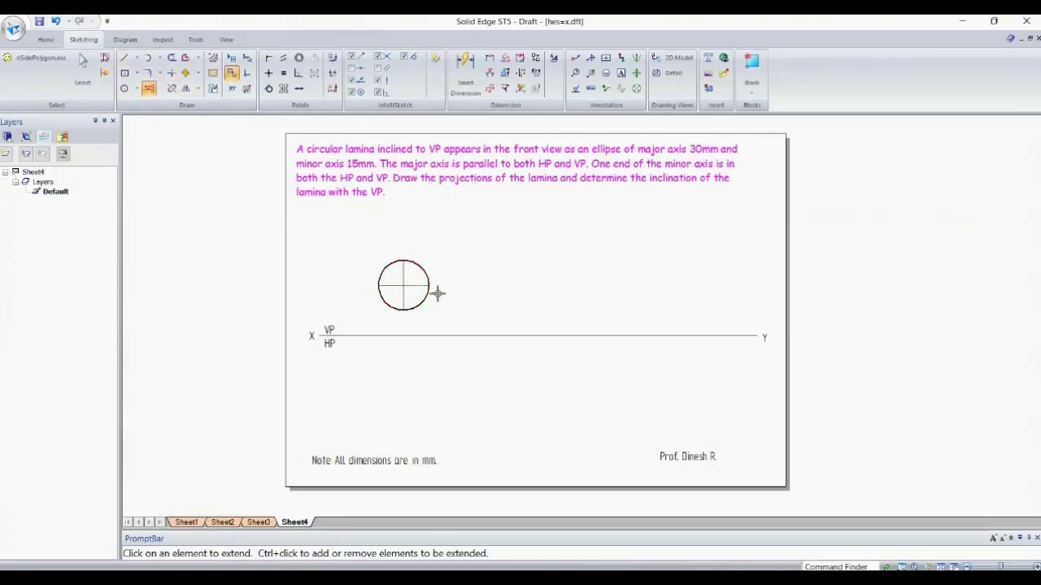
# Step: Dimension the circle's diameter and label its quadrant points a', b', c' and d'
pyautogui.click(465, 65)
pyautogui.click(415, 290)
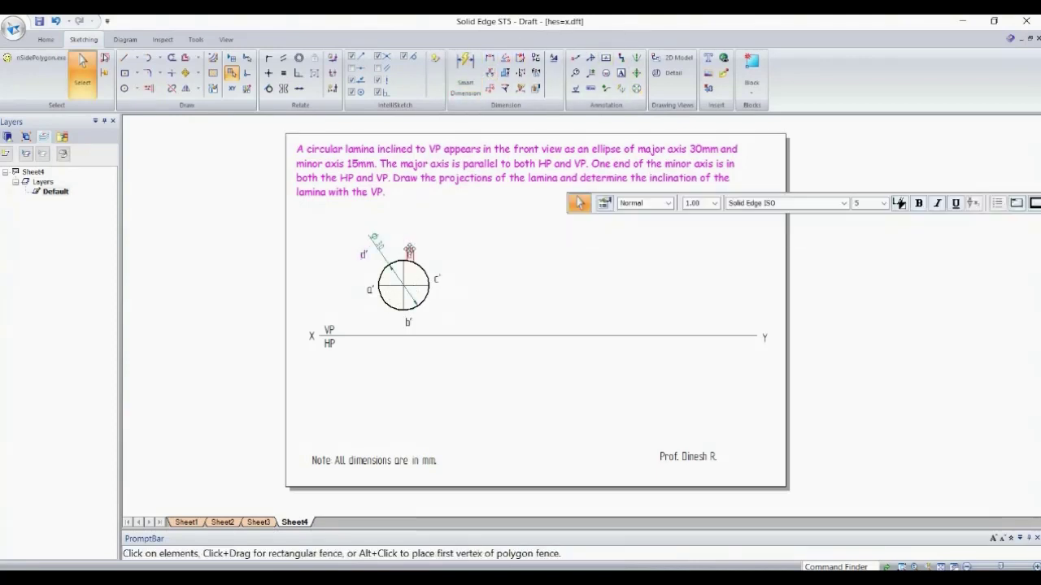
pyautogui.click(482, 239)
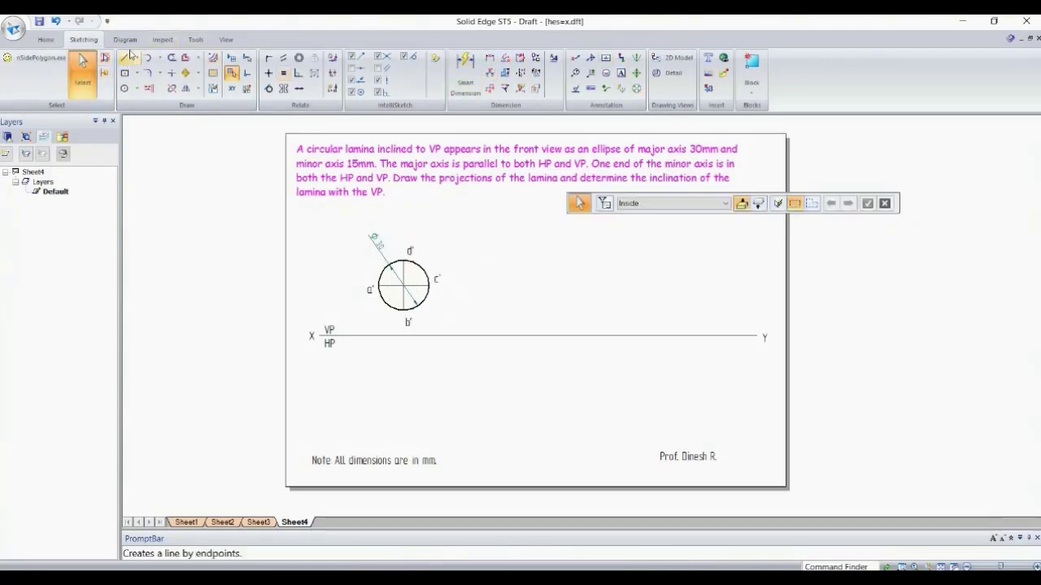
# Step: Draw vertical projectors 0.13 mm wide from points a', b' and c' of the circle down to the XY line
pyautogui.click(127, 57)
pyautogui.scroll(3, 451, 311)
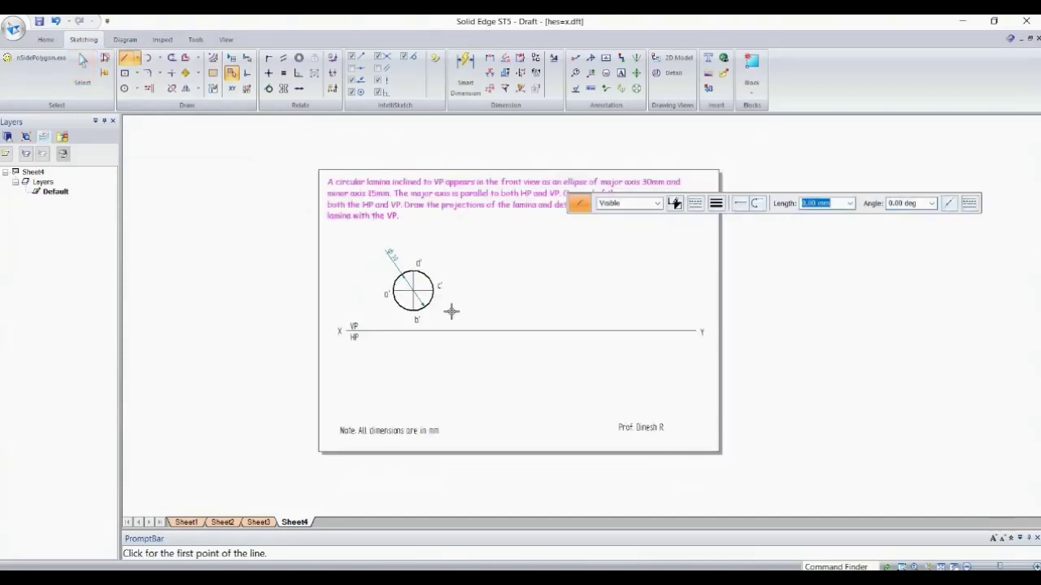
pyautogui.scroll(2, 427, 286)
pyautogui.moveTo(428, 288); pyautogui.dragTo(398, 323, button='middle')
pyautogui.scroll(-1, 539, 269)
pyautogui.click(717, 206)
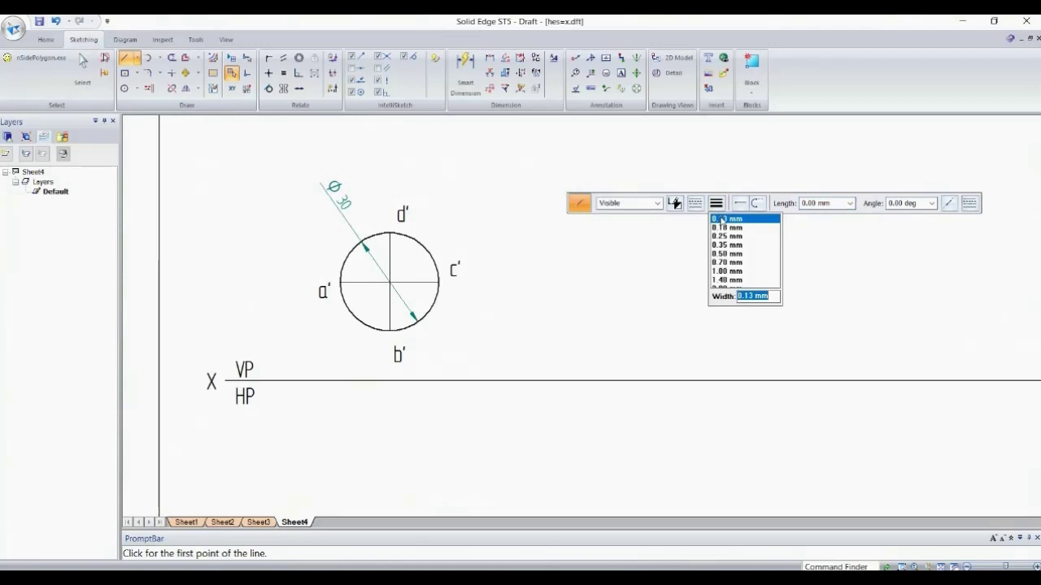
pyautogui.click(722, 221)
pyautogui.click(340, 283)
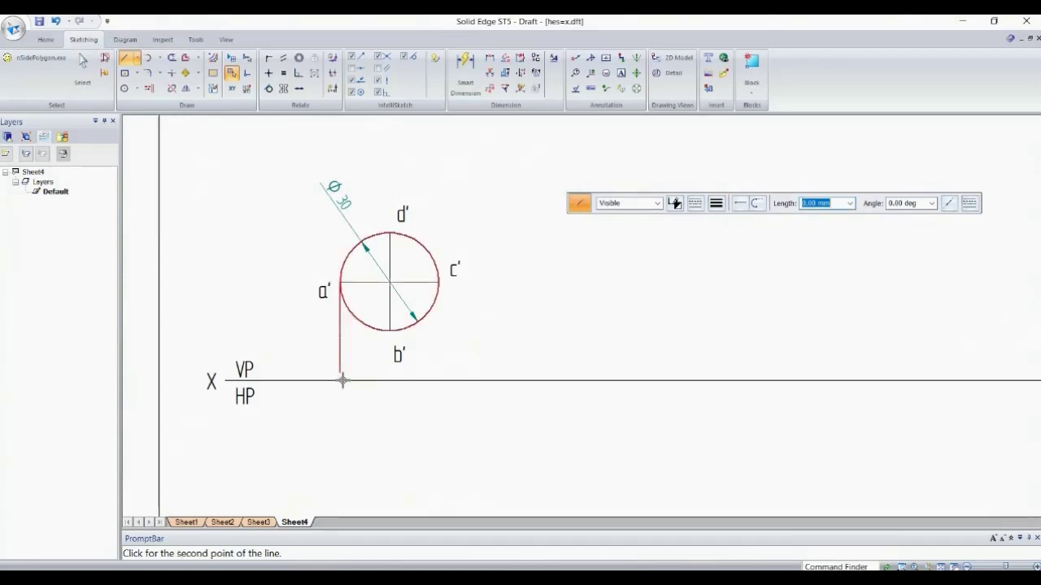
pyautogui.click(340, 382)
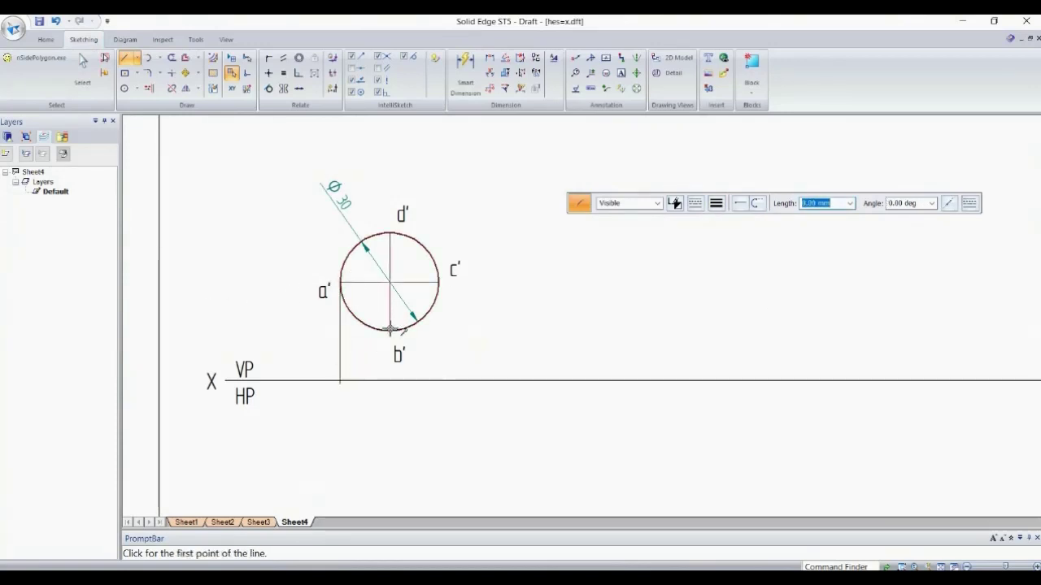
pyautogui.click(389, 330)
pyautogui.click(388, 380)
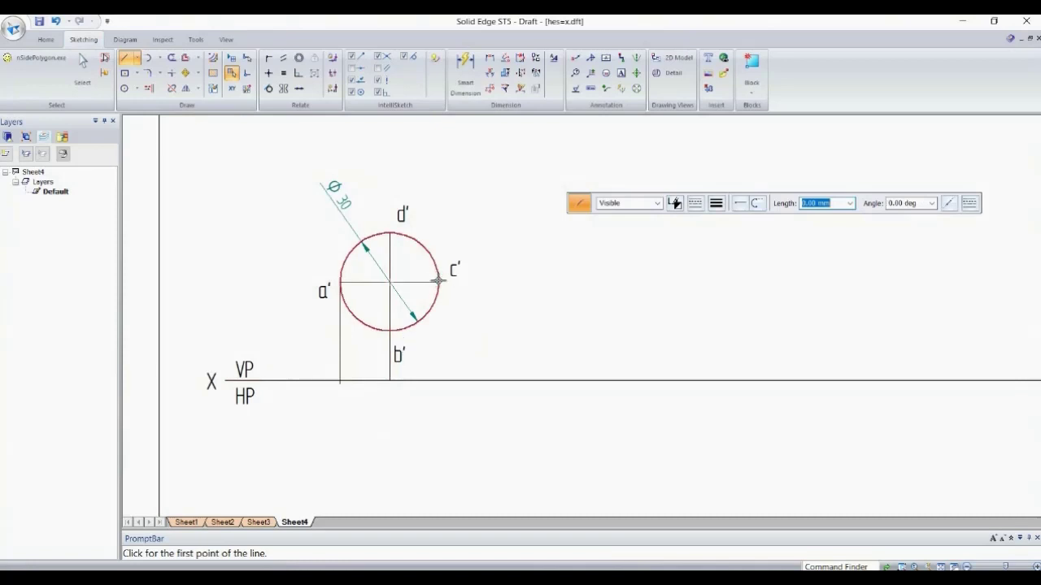
pyautogui.click(437, 281)
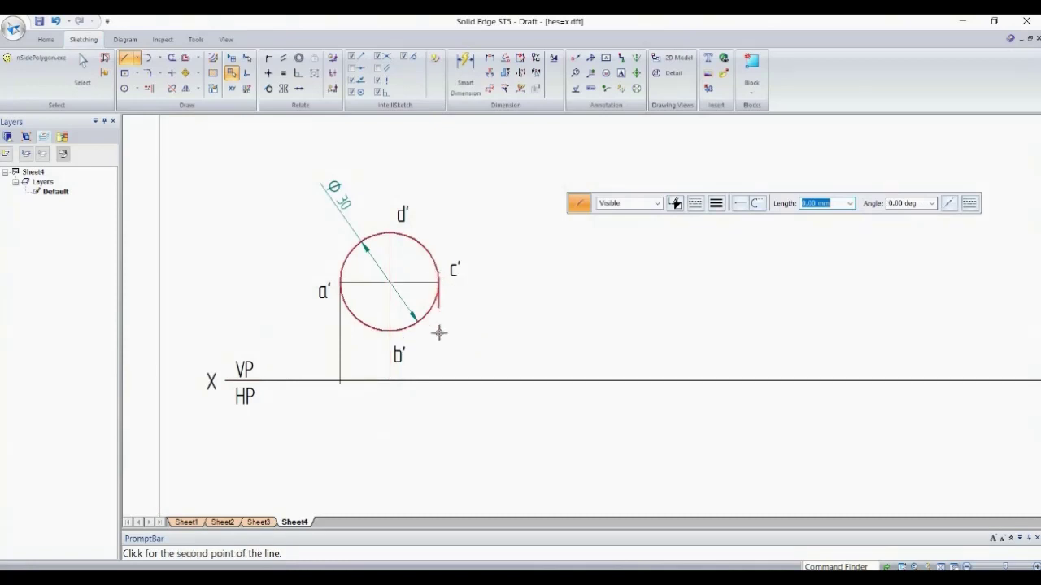
pyautogui.click(438, 381)
# Step: Draw the lamina's edge view 0.50 mm wide along XY between the outer projectors, and trim the a' projector's overshoot
pyautogui.click(716, 203)
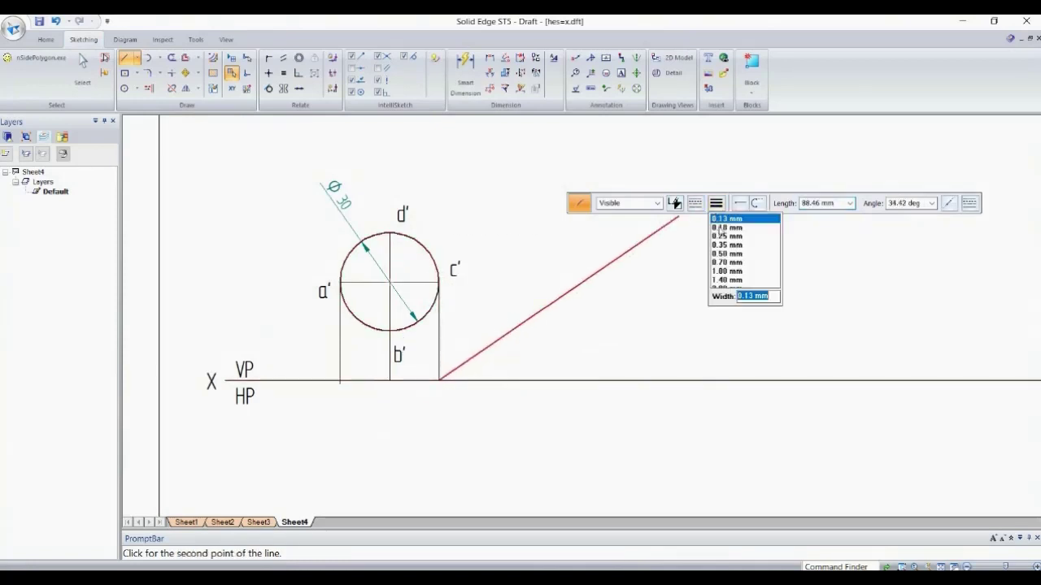
pyautogui.click(727, 254)
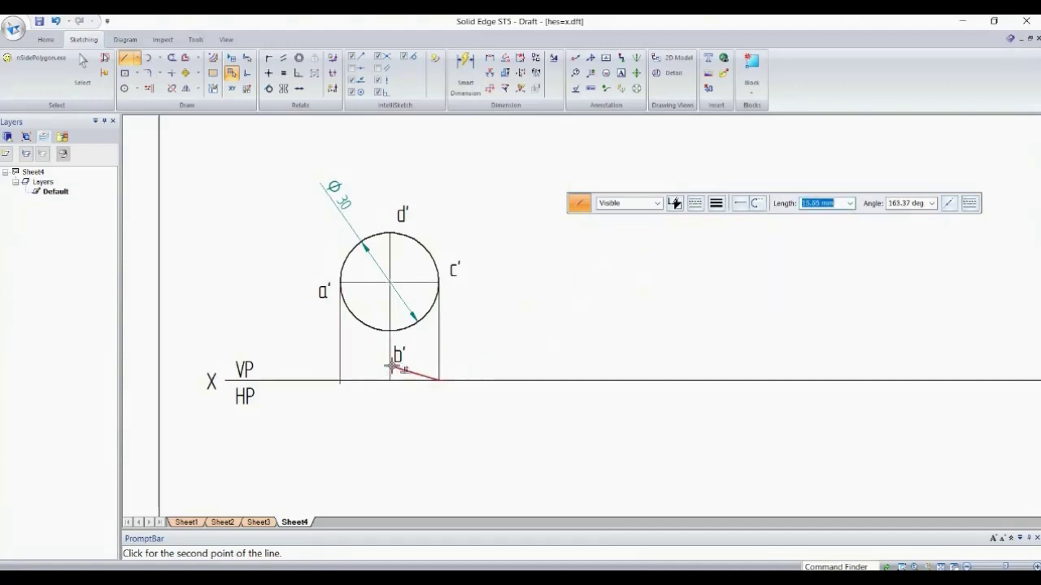
pyautogui.click(390, 379)
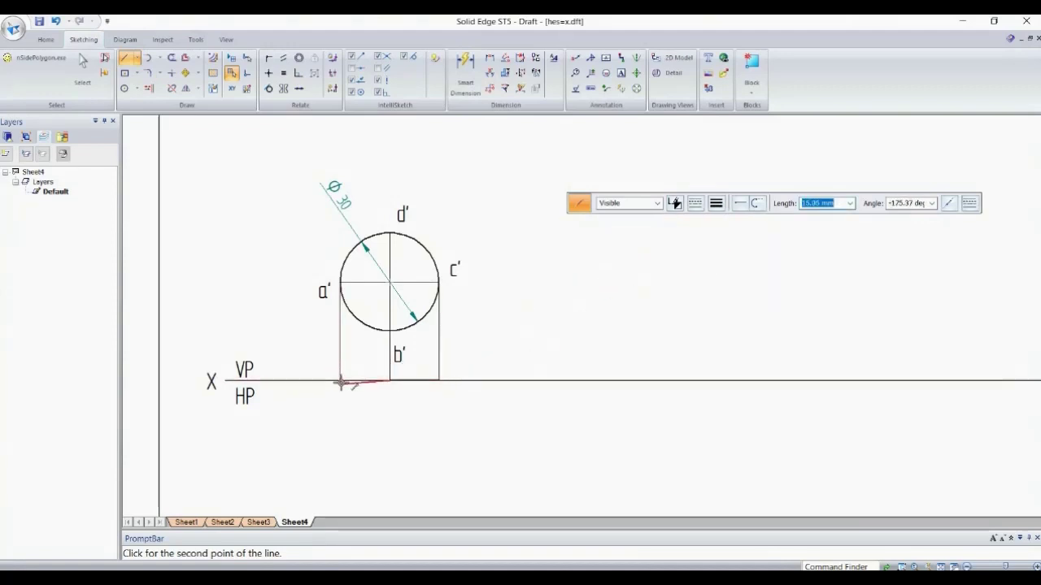
pyautogui.click(341, 382)
pyautogui.rightClick(341, 381)
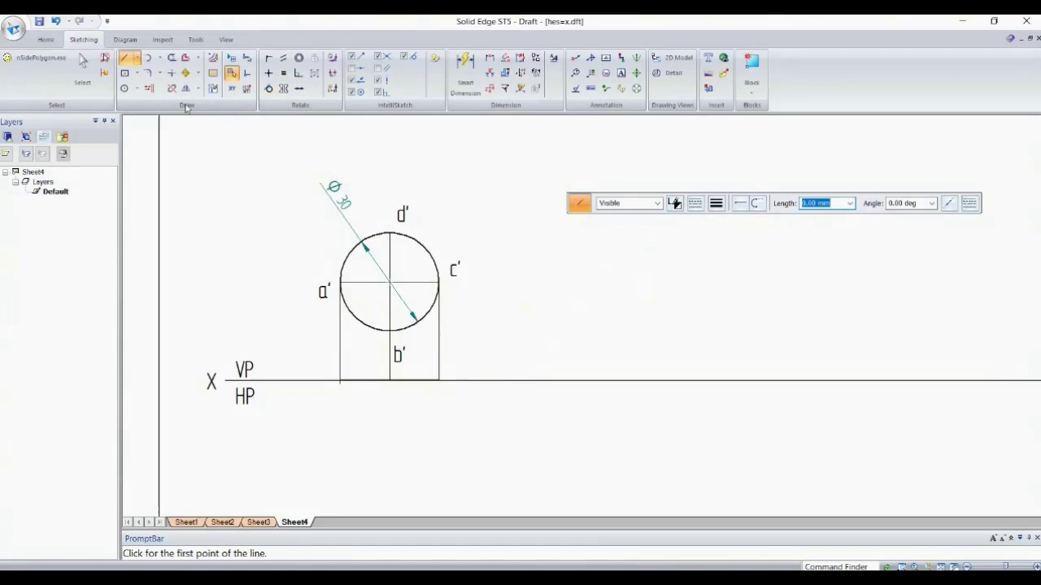
pyautogui.click(172, 57)
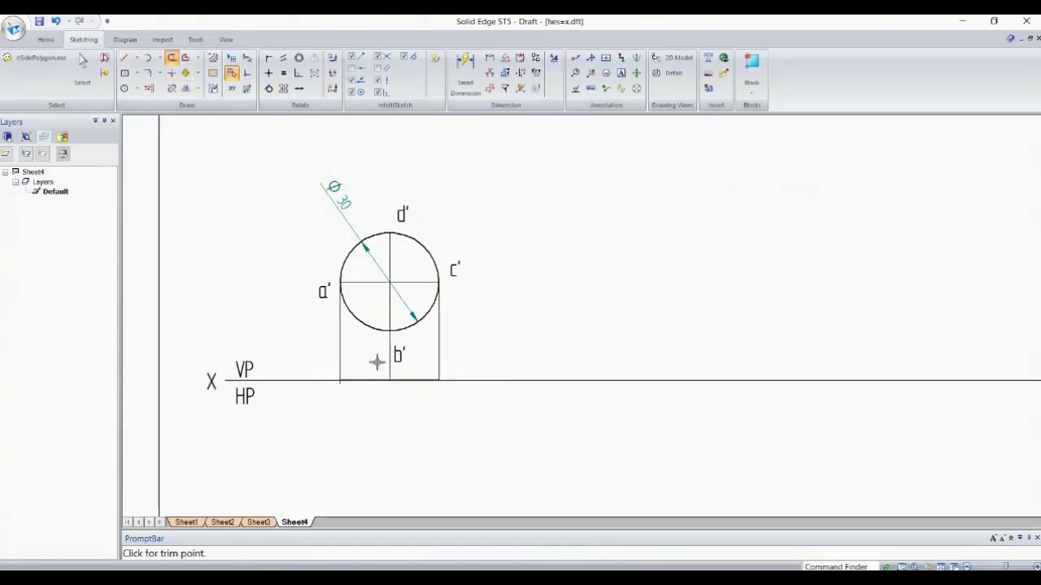
pyautogui.scroll(2, 350, 379)
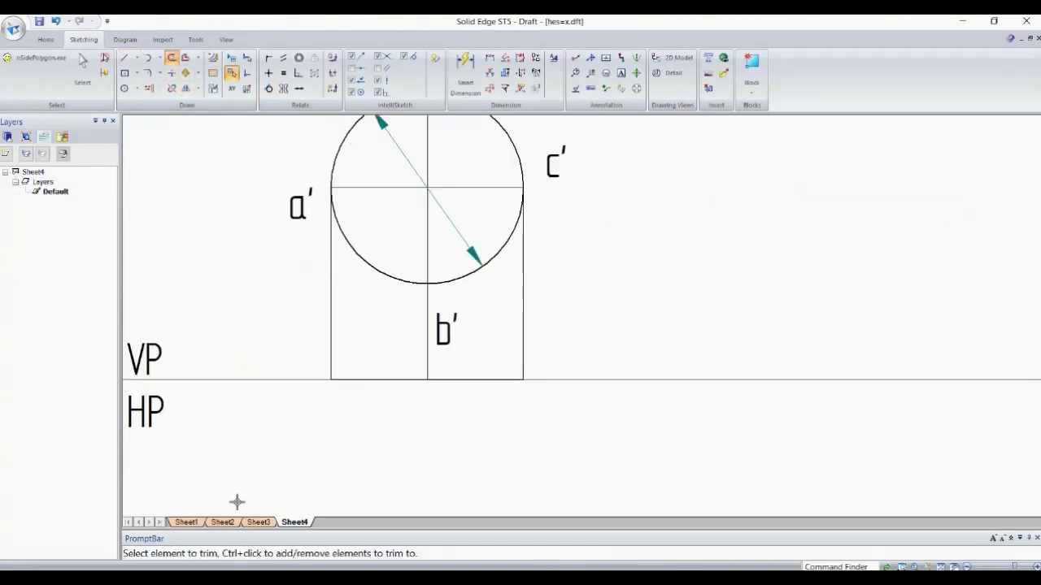
# Step: Label the top view points below the XY line as a, d(b) and c
pyautogui.click(622, 73)
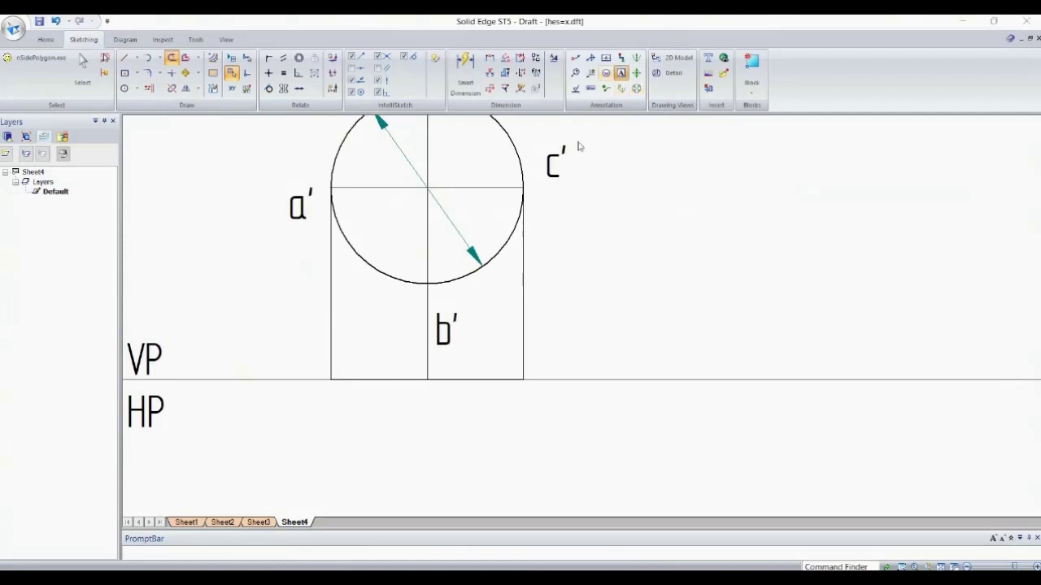
pyautogui.click(326, 385)
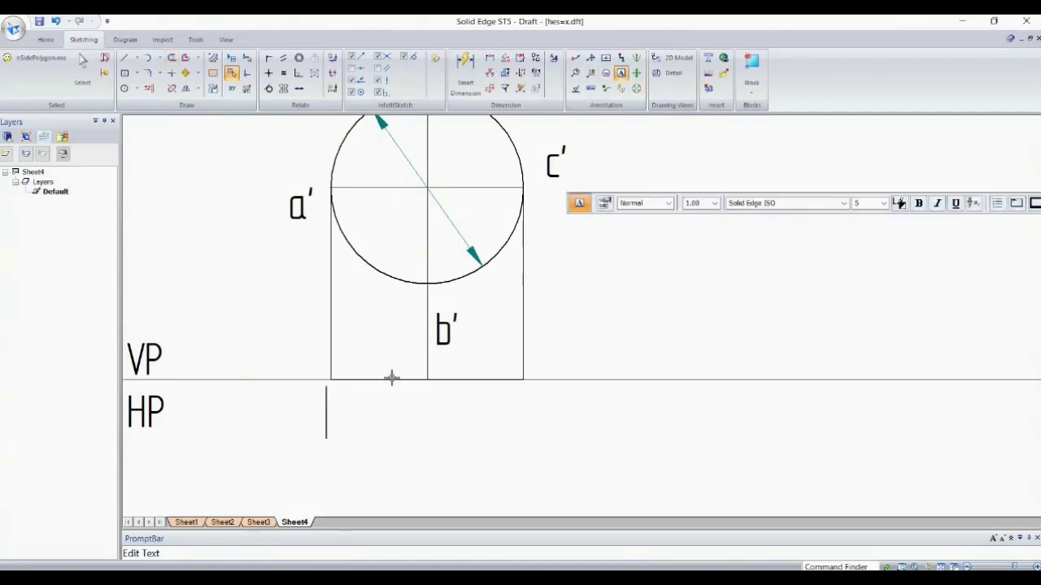
pyautogui.write('a')
pyautogui.scroll(-2, 392, 377)
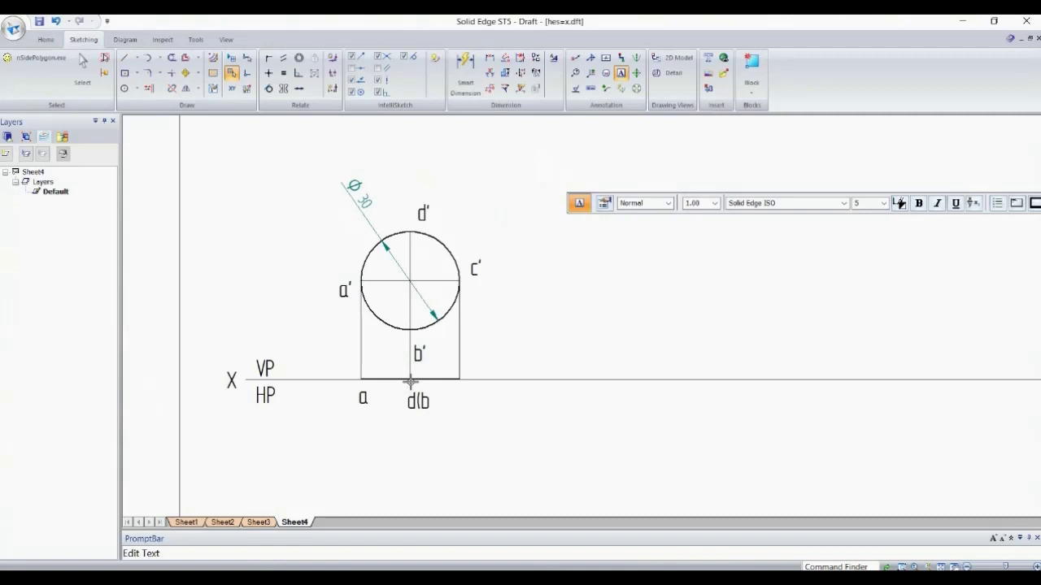
pyautogui.click(459, 388)
pyautogui.press('Escape')
pyautogui.scroll(-1, 478, 351)
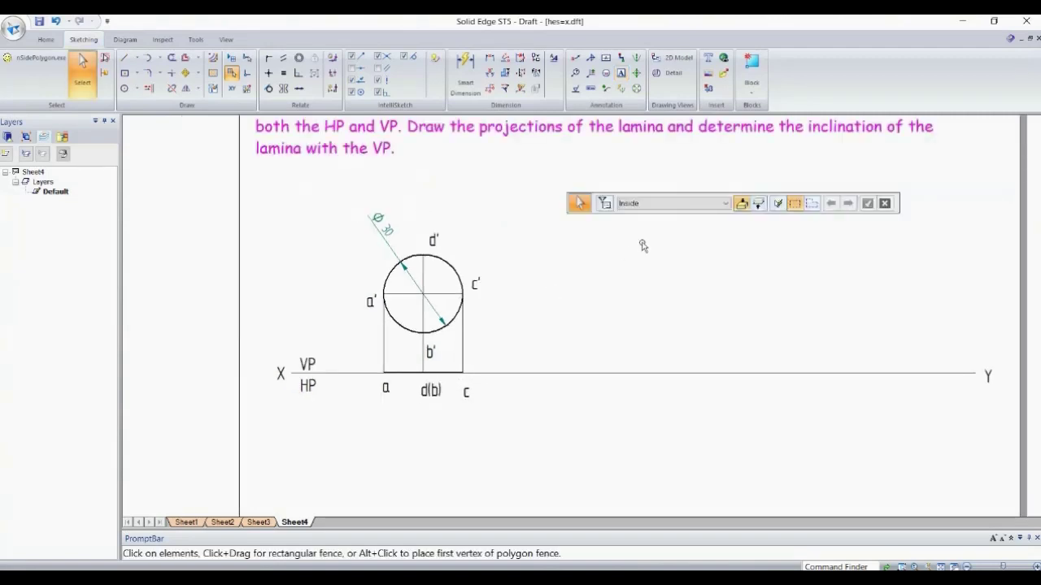
pyautogui.moveTo(643, 244); pyautogui.dragTo(595, 329, button='middle')
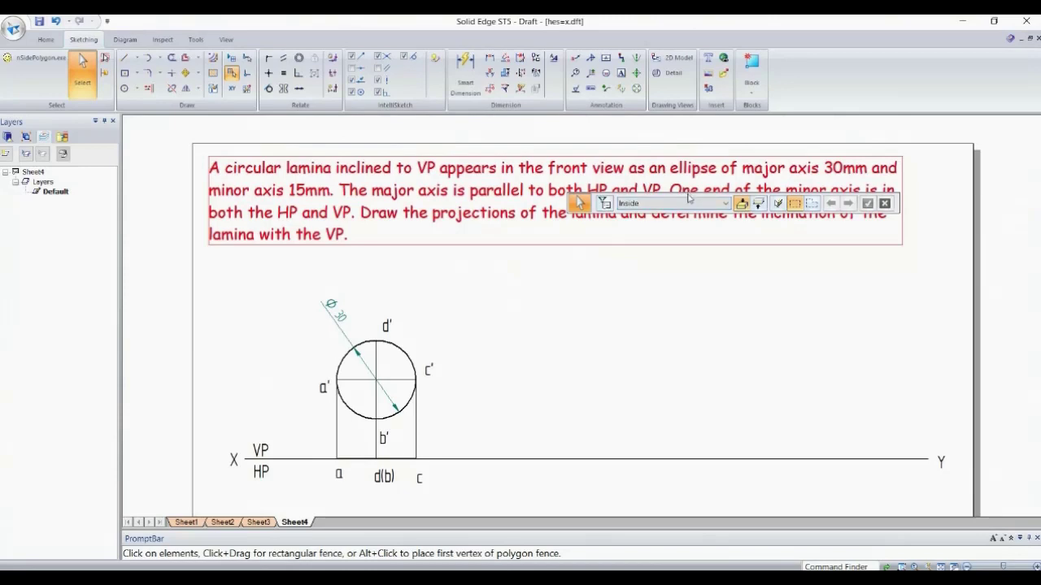
# Step: Review the layout of the solved mirror problem on Sheet2, and return to the circular lamina drawing on Sheet4
pyautogui.moveTo(488, 401); pyautogui.dragTo(502, 368, button='middle')
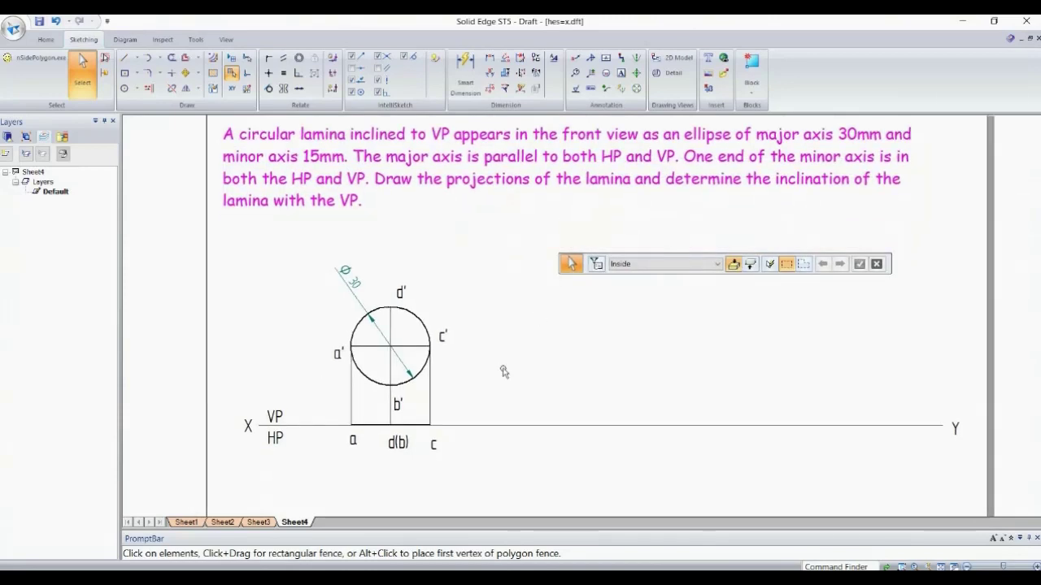
pyautogui.click(231, 523)
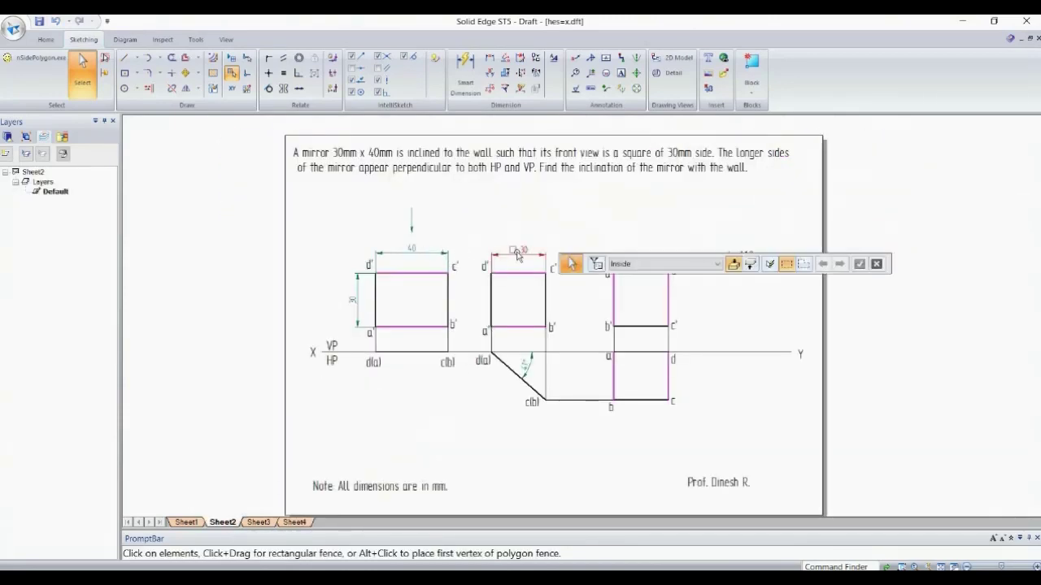
pyautogui.click(295, 523)
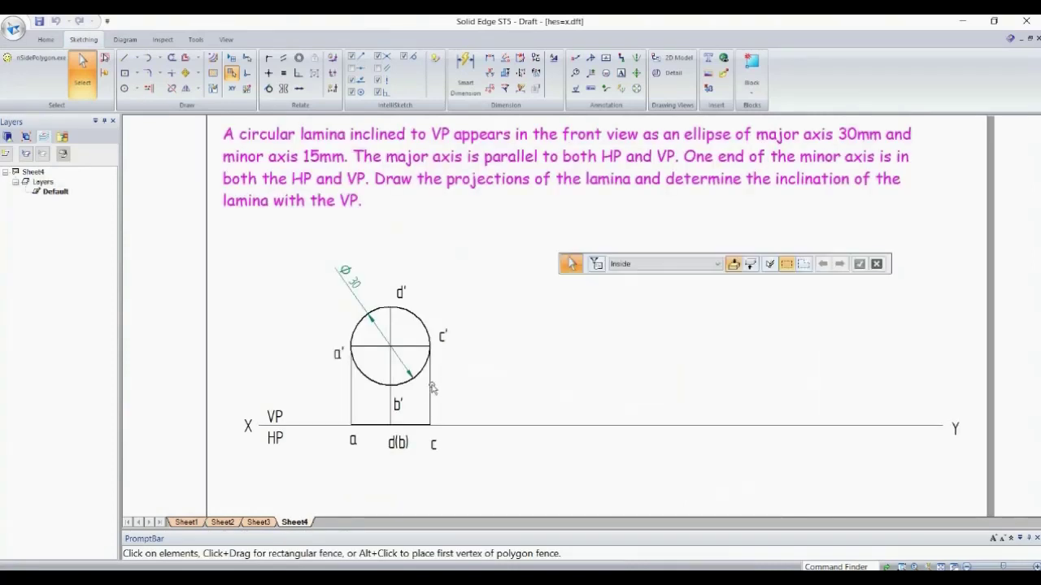
pyautogui.scroll(2, 472, 333)
pyautogui.moveTo(472, 331); pyautogui.dragTo(449, 337, button='middle')
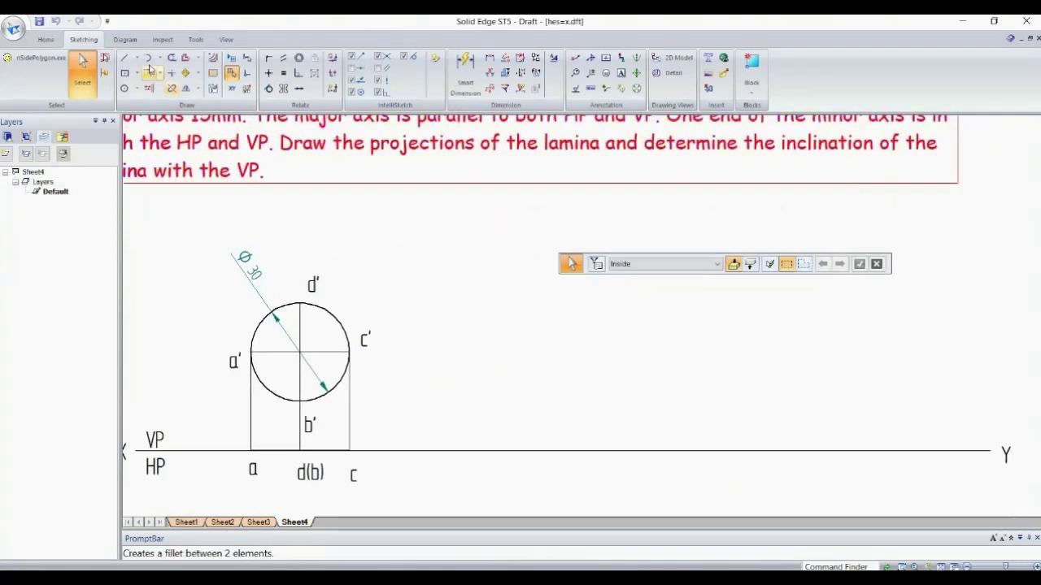
# Step: Draw a rectangle 15 mm wide and 30 mm high beside the circle, with its upper edge level with d'
pyautogui.click(130, 61)
pyautogui.scroll(-1, 634, 356)
pyautogui.moveTo(634, 355); pyautogui.dragTo(659, 256, button='middle')
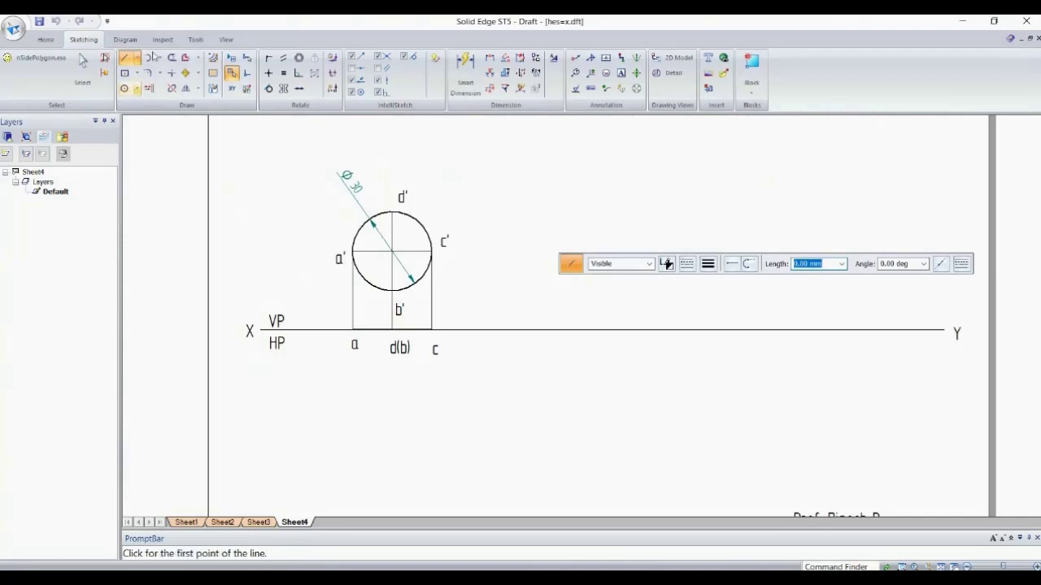
pyautogui.click(137, 73)
pyautogui.click(163, 103)
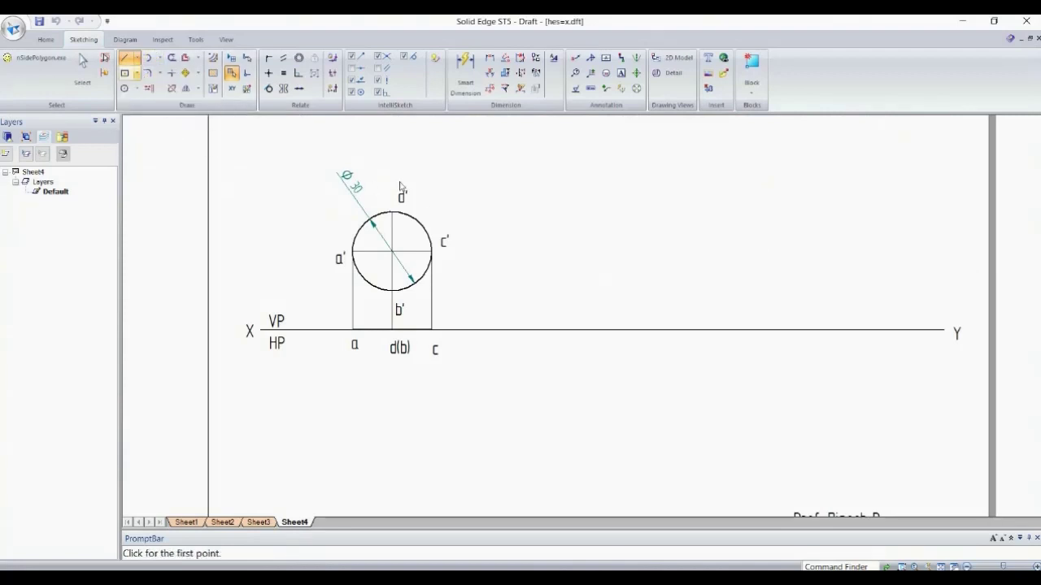
pyautogui.click(496, 211)
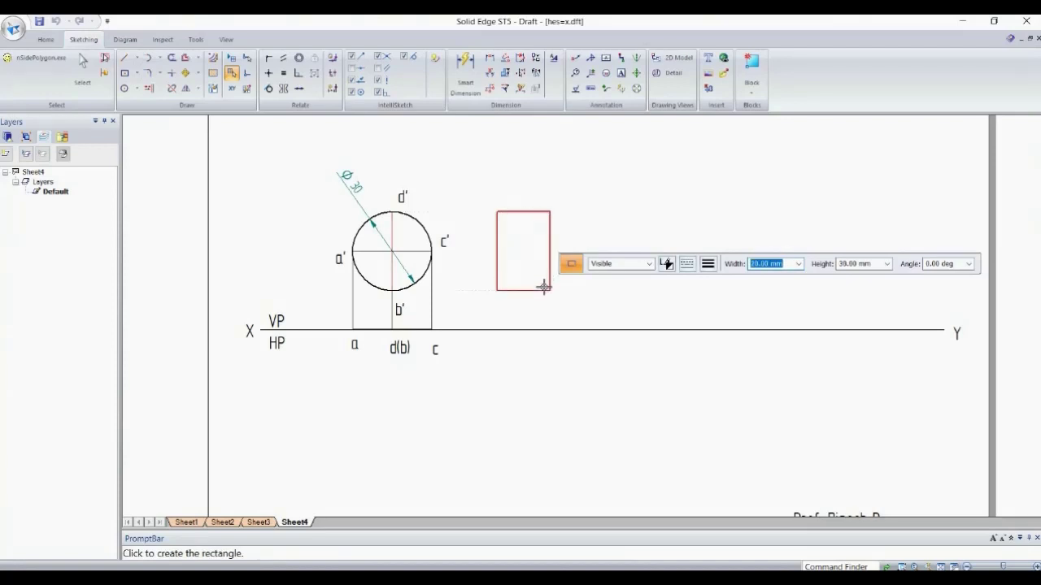
pyautogui.write('15')
pyautogui.press('Tab')
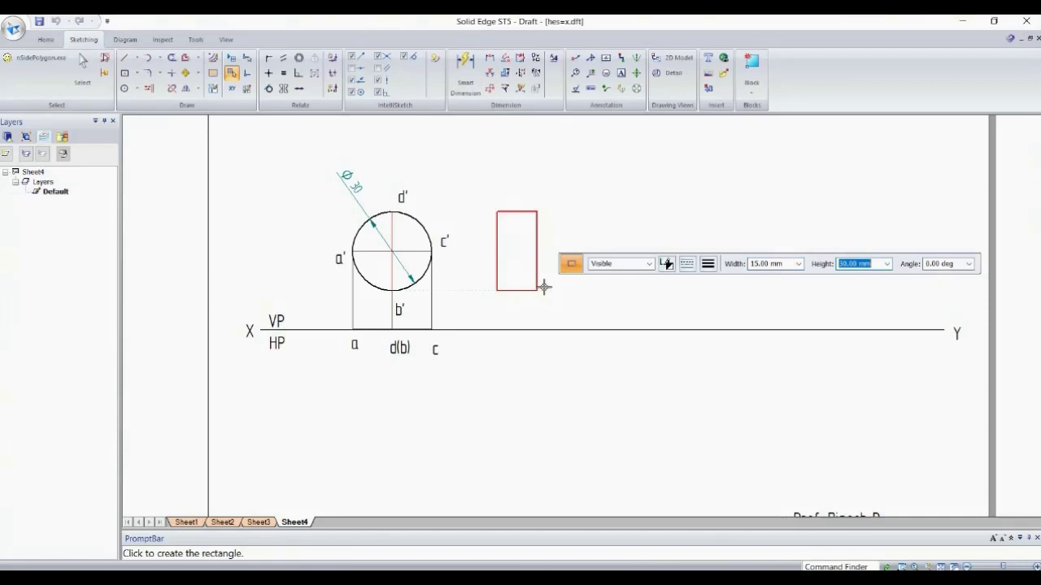
pyautogui.write('30')
pyautogui.press('Tab')
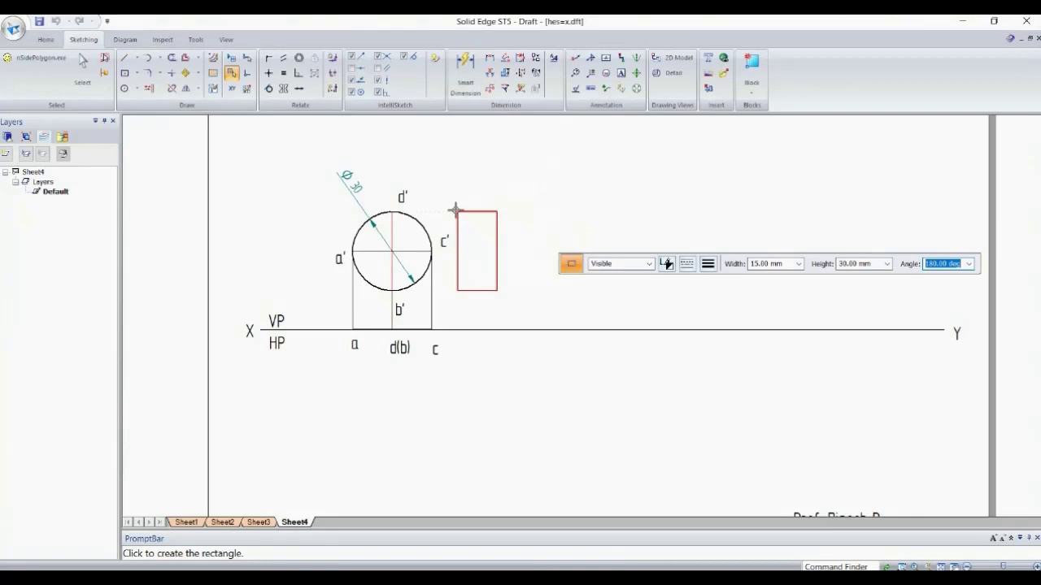
pyautogui.click(456, 211)
pyautogui.press('Escape')
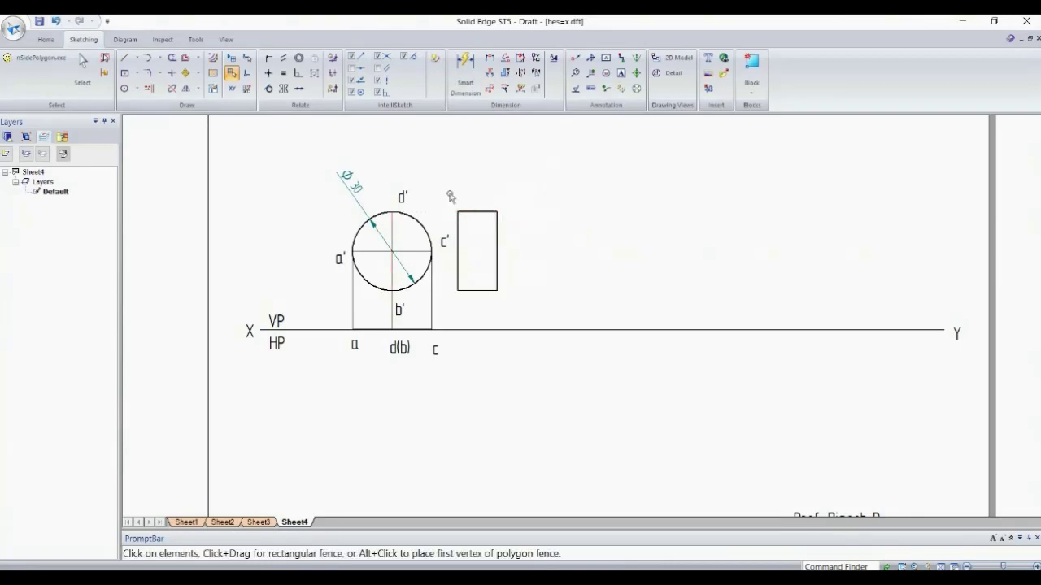
pyautogui.click(494, 218)
pyautogui.moveTo(494, 215); pyautogui.dragTo(537, 214)
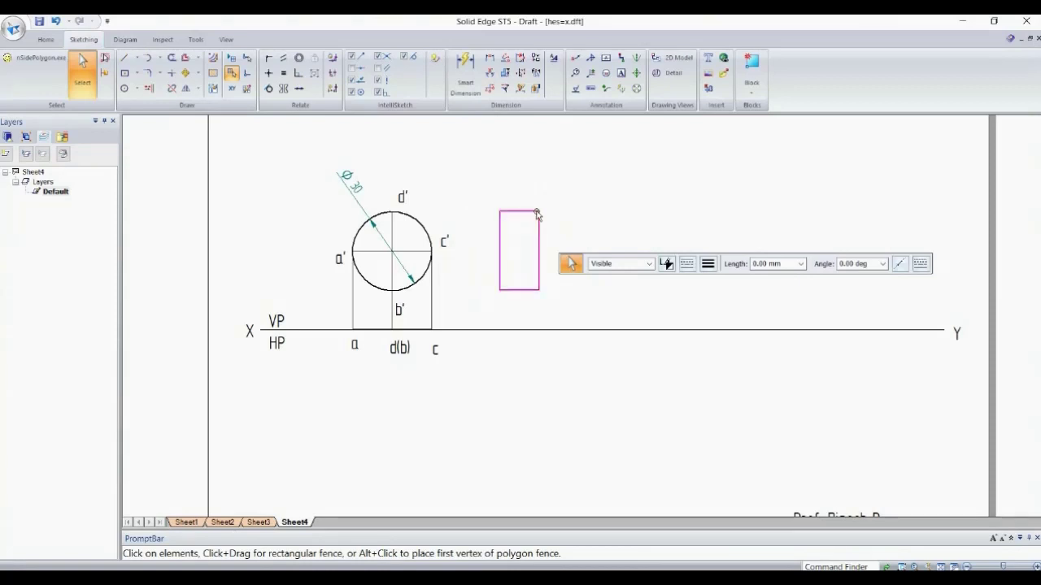
pyautogui.hotkey('ctrl', 'z')
# Step: Copy the rectangle horizontally about 19 mm farther from the circle, and delete the original rectangle
pyautogui.click(185, 73)
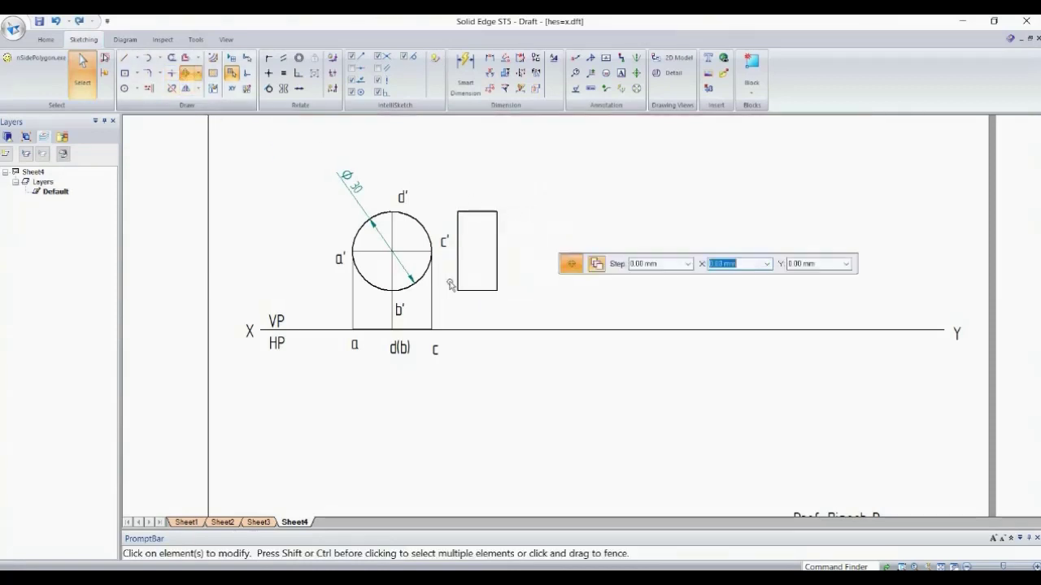
pyautogui.click(457, 216)
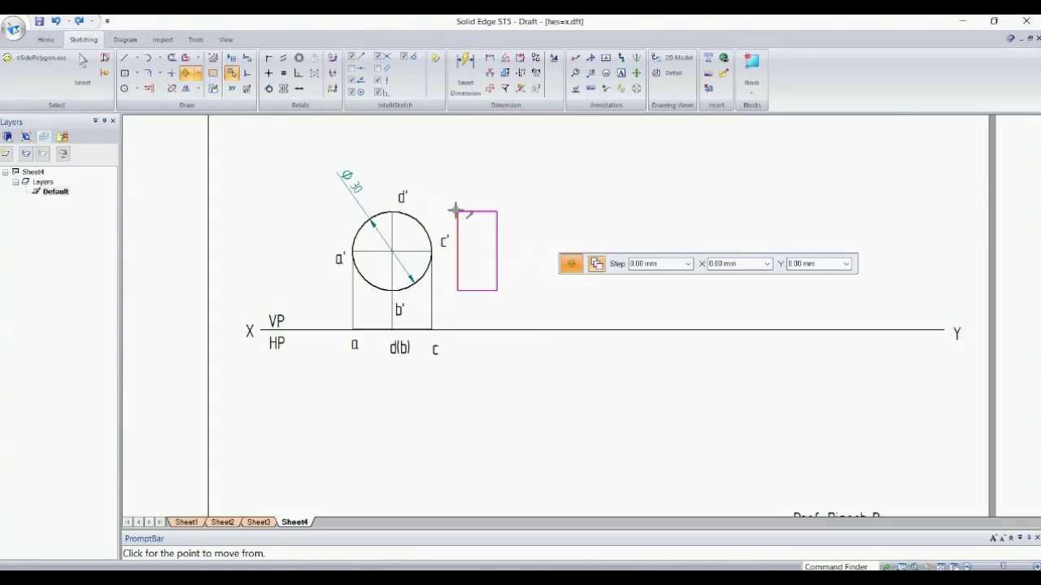
pyautogui.click(456, 210)
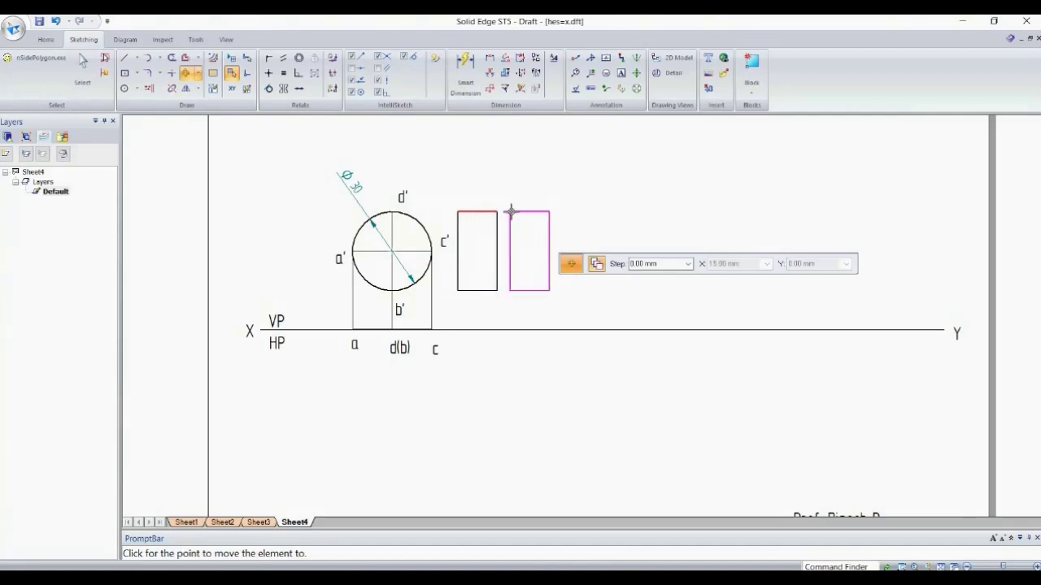
pyautogui.click(508, 211)
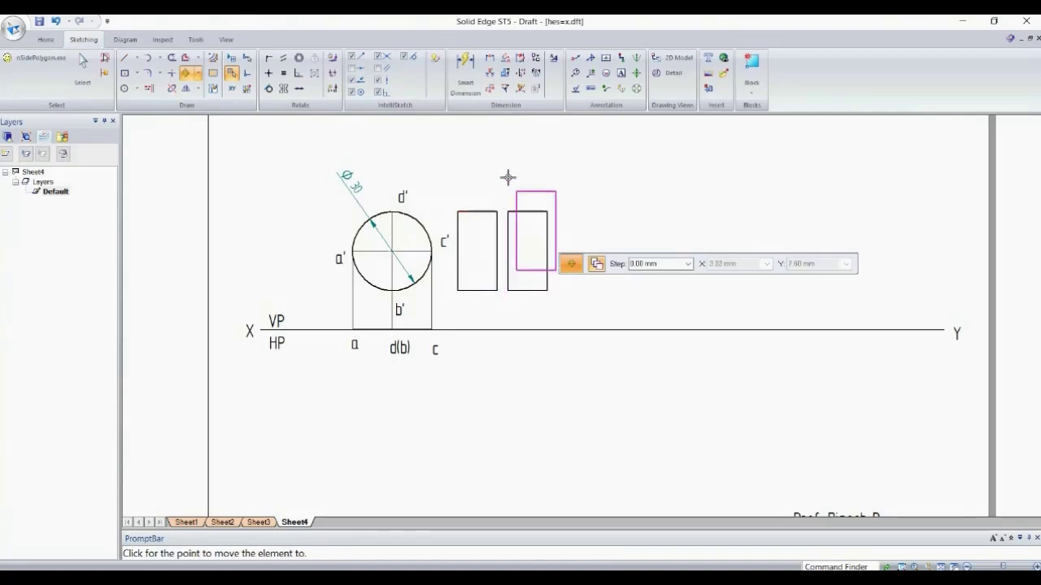
pyautogui.moveTo(453, 191); pyautogui.dragTo(504, 303)
pyautogui.press('Delete')
# Step: Set the rectangle's line width to 0.13 mm and dimension its width above the upper edge
pyautogui.moveTo(483, 188); pyautogui.dragTo(553, 306)
pyautogui.click(708, 266)
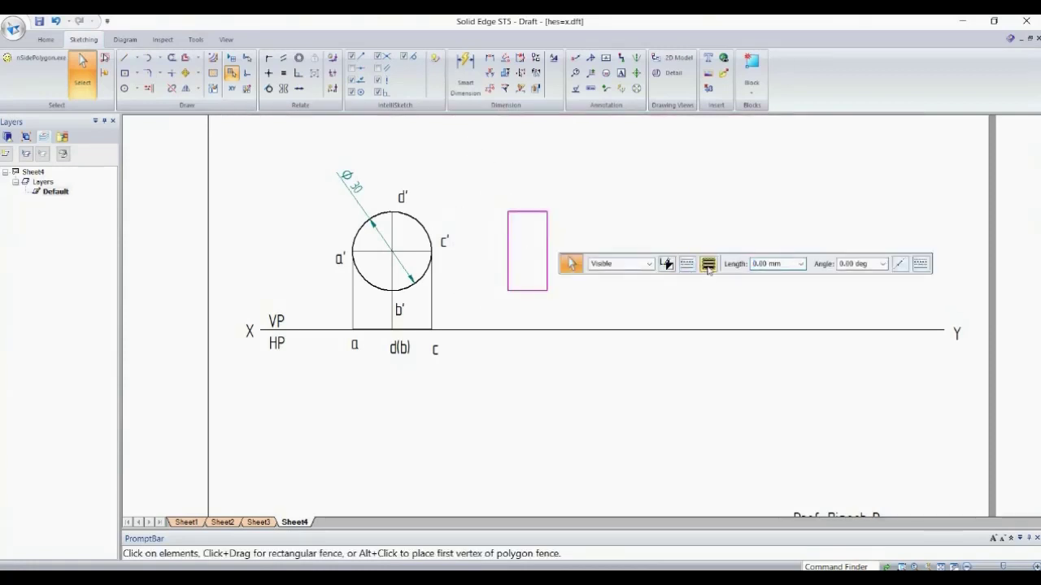
pyautogui.click(713, 280)
pyautogui.click(465, 71)
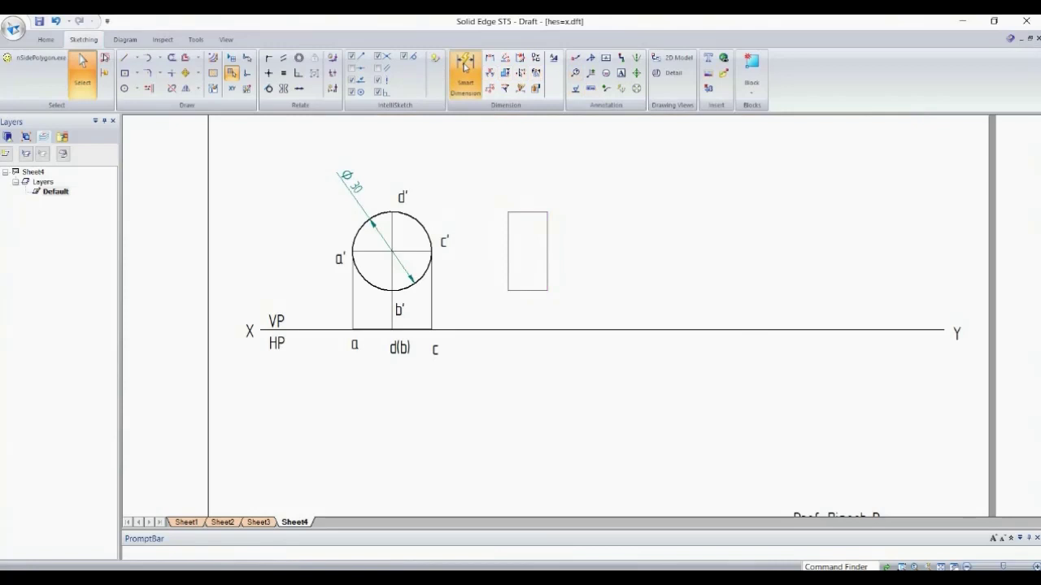
pyautogui.click(521, 209)
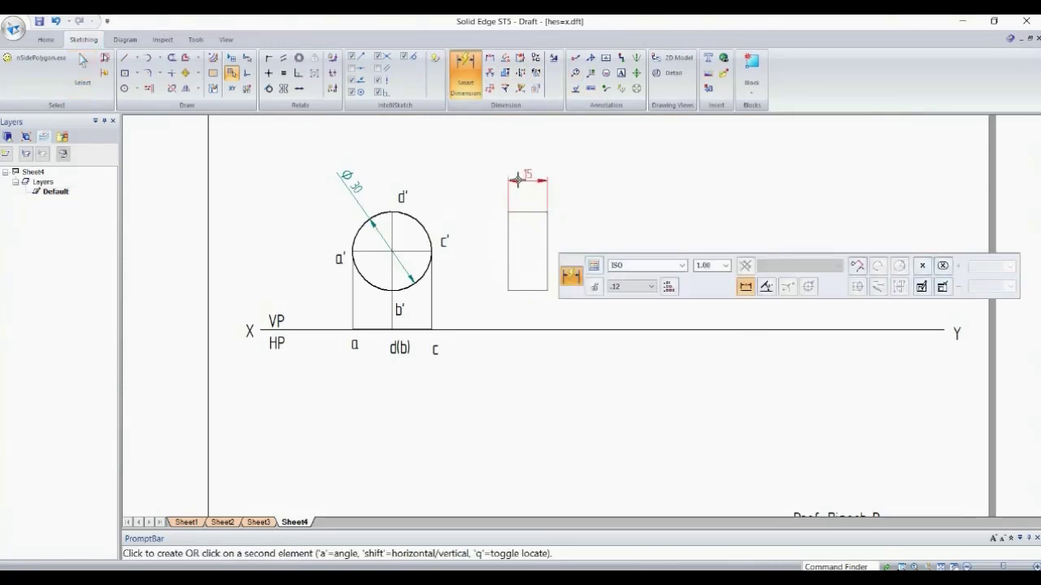
pyautogui.click(536, 181)
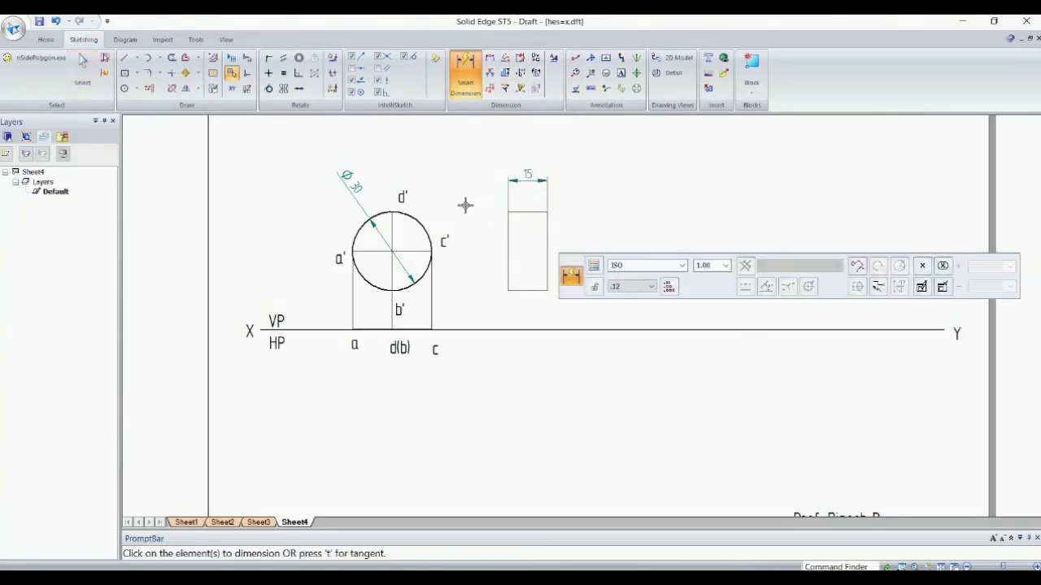
# Step: Draw horizontal projectors from d', b' and c' across to the rectangle, with the b' and c' projectors 0.13 mm wide
pyautogui.click(124, 58)
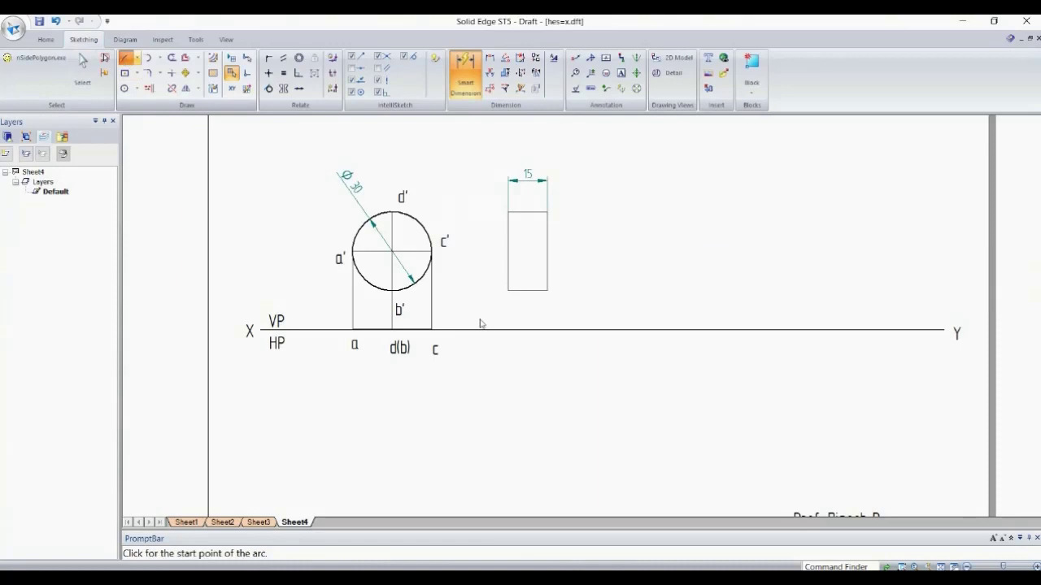
pyautogui.click(393, 212)
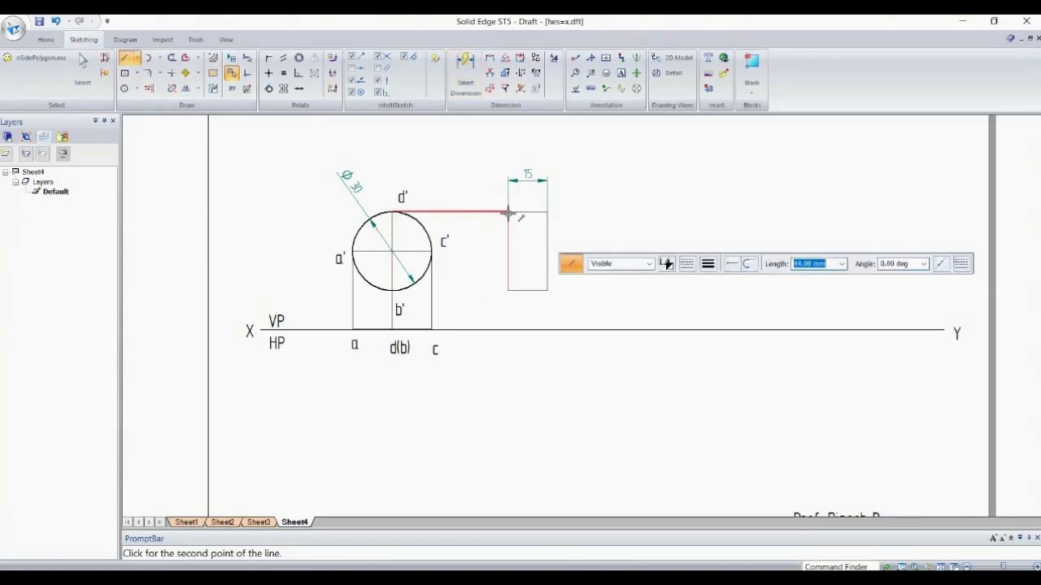
pyautogui.click(508, 212)
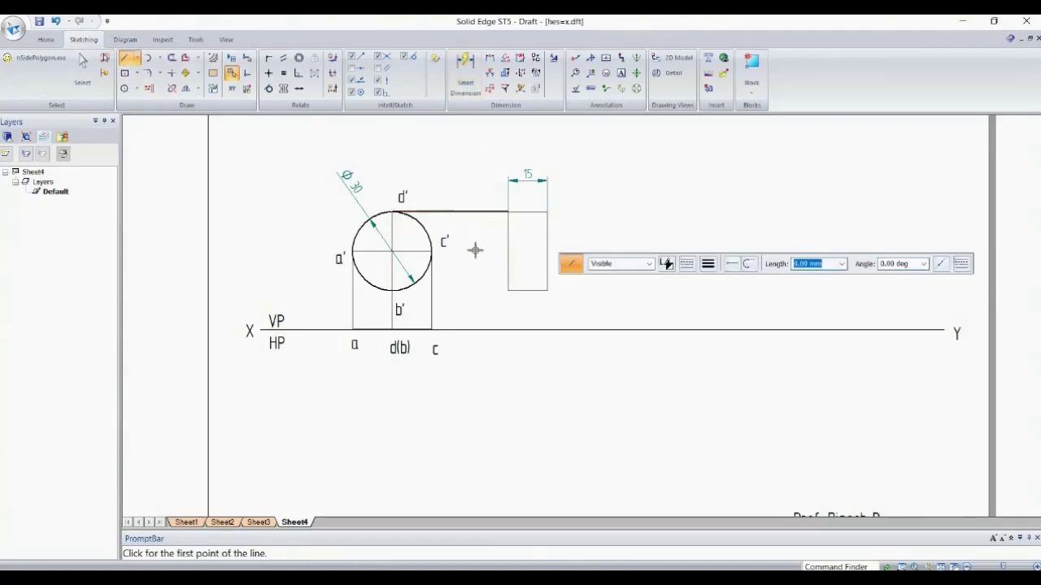
pyautogui.click(709, 266)
pyautogui.click(717, 279)
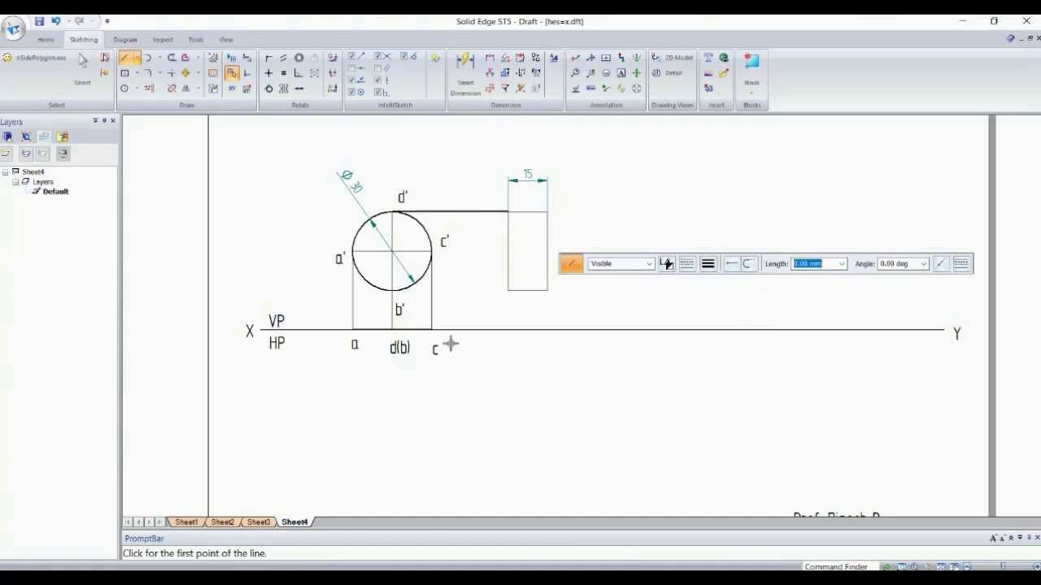
pyautogui.click(392, 290)
pyautogui.click(508, 291)
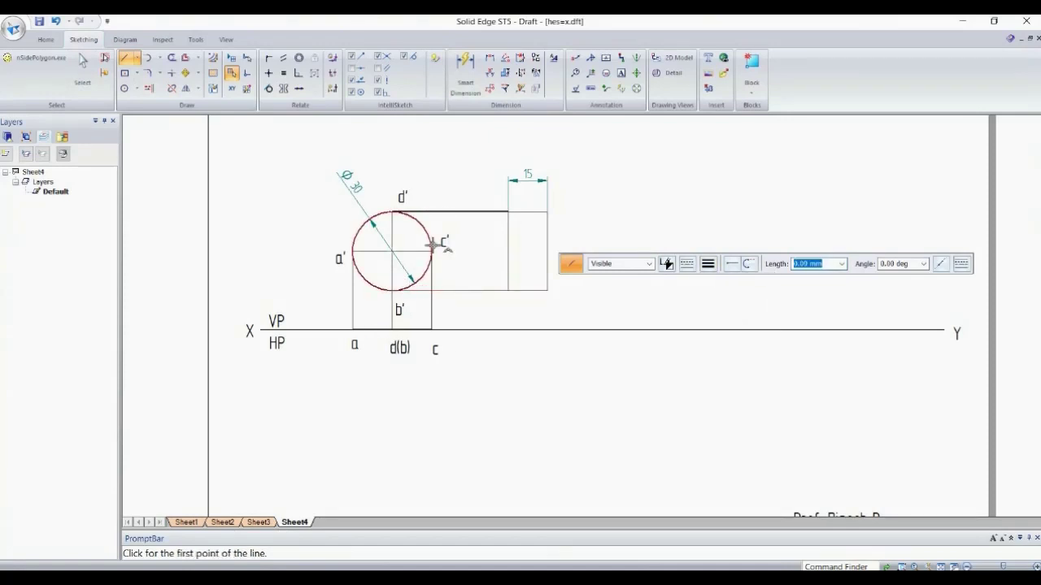
pyautogui.click(432, 251)
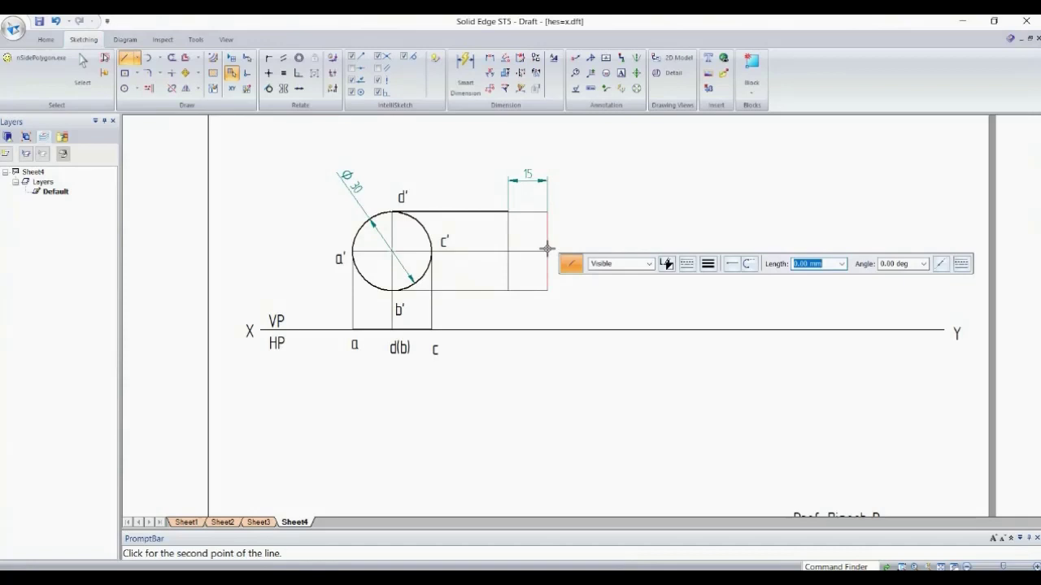
pyautogui.click(508, 252)
# Step: Draw vertical projectors from the rectangle's lower-left corner to XY and from its lower-right corner about 65 mm down past XY
pyautogui.click(508, 290)
pyautogui.click(508, 330)
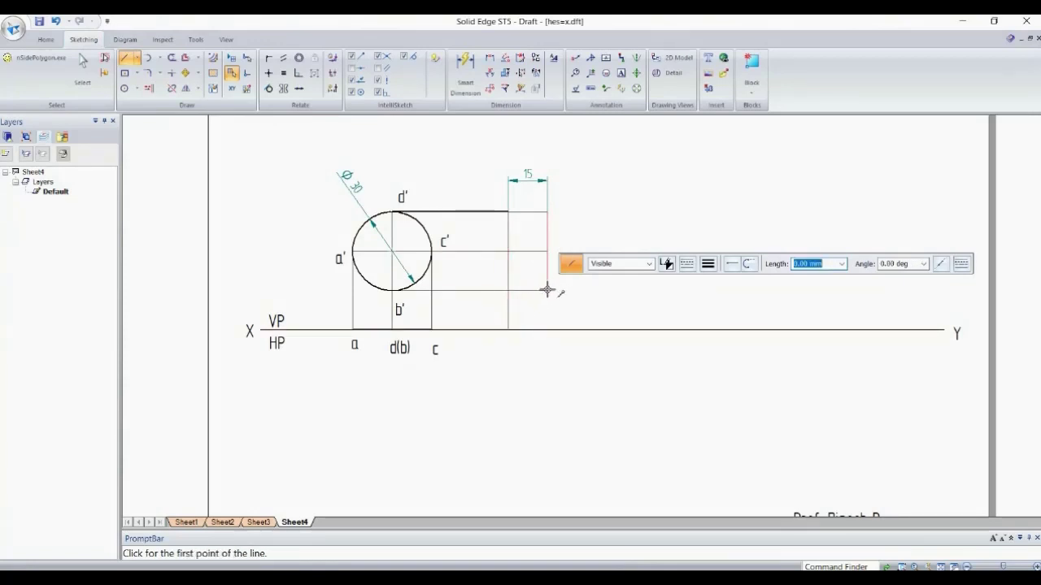
pyautogui.click(547, 291)
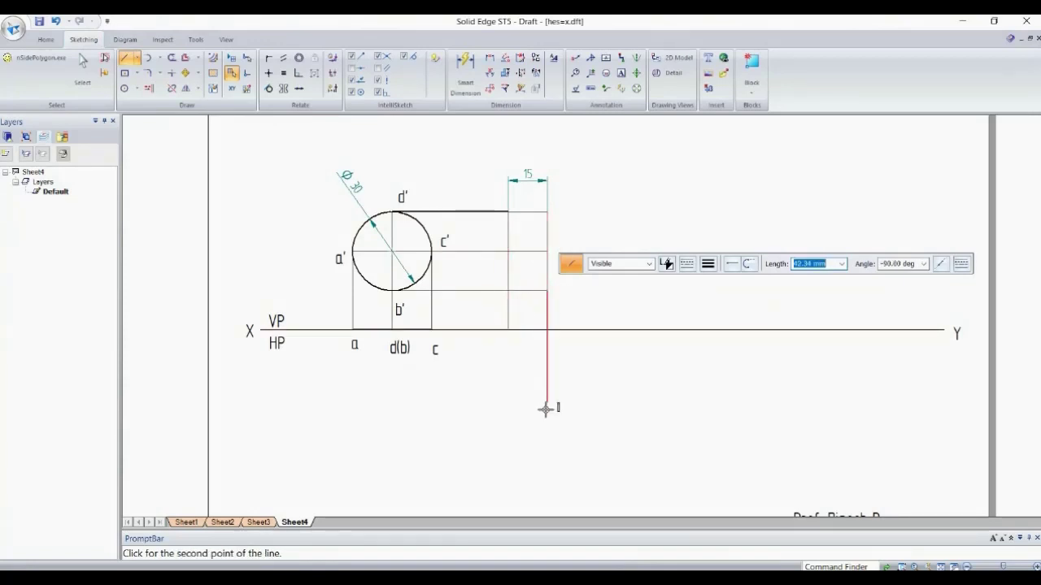
pyautogui.click(545, 462)
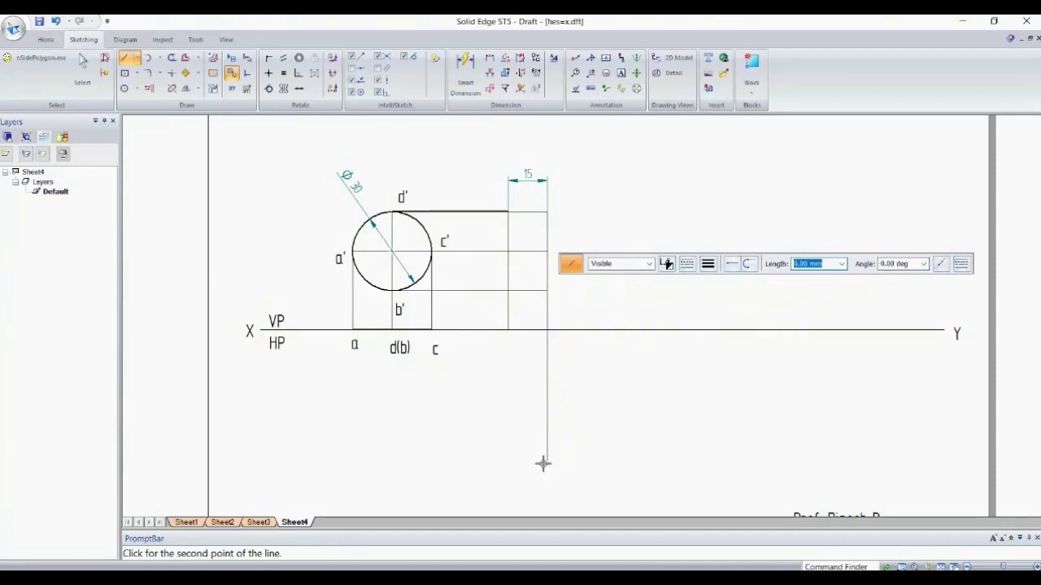
pyautogui.press('Escape')
pyautogui.click(548, 382)
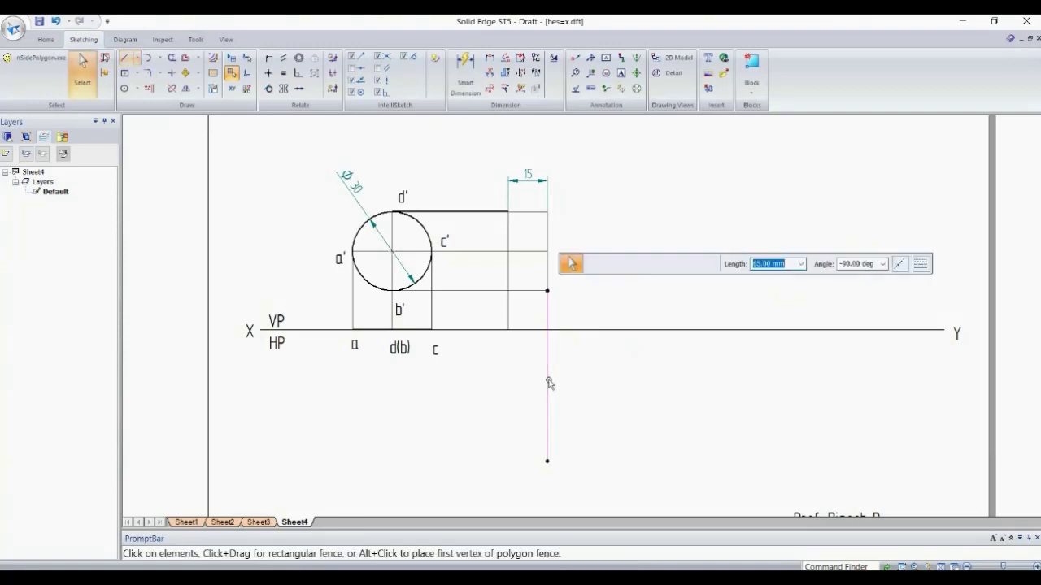
pyautogui.click(587, 403)
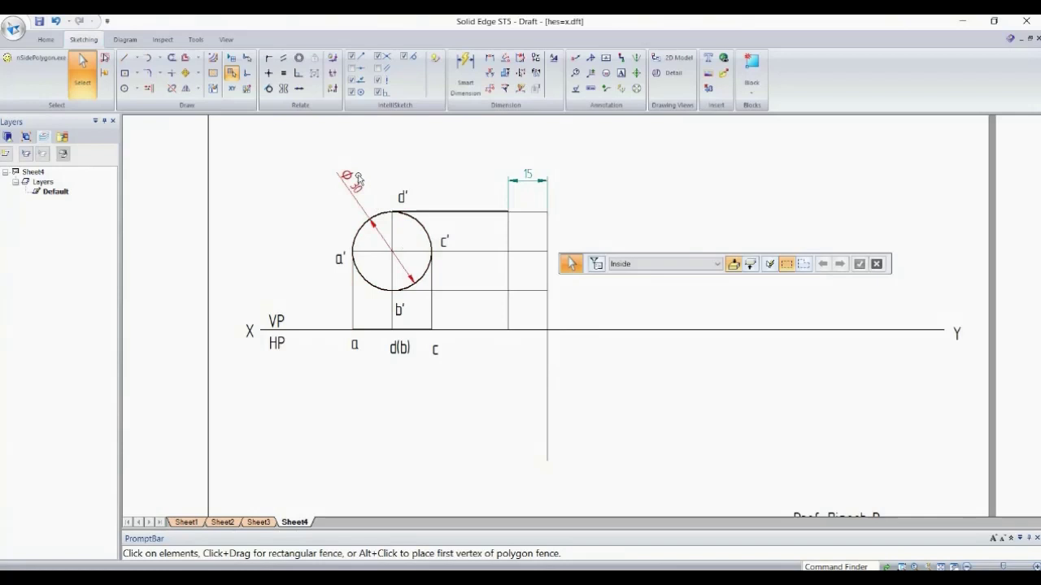
# Step: Draw an arc of 30 mm radius centred at the left projector's foot on XY, crossing the right projector below XY
pyautogui.click(161, 60)
pyautogui.click(182, 103)
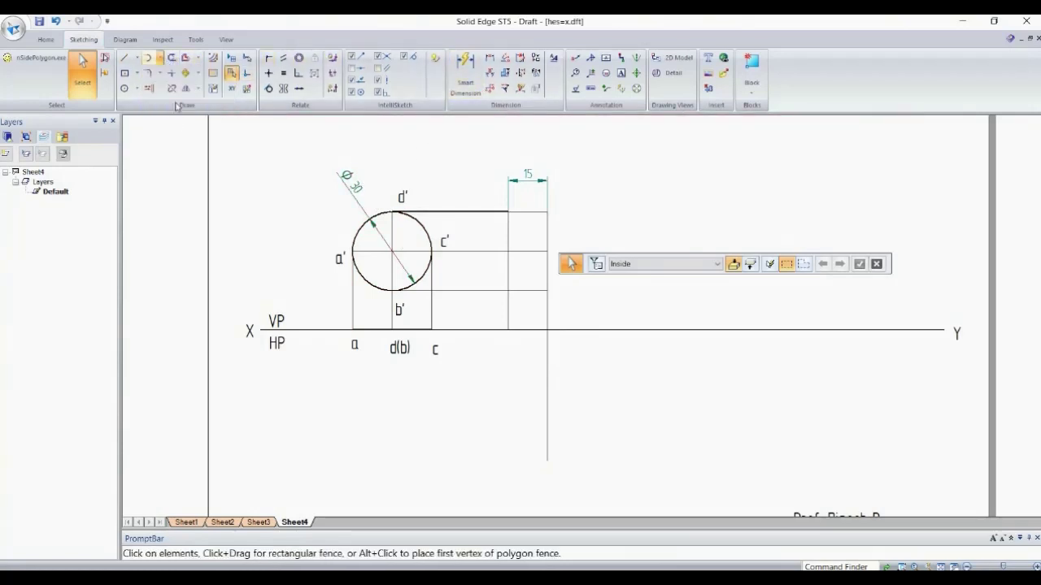
pyautogui.click(508, 327)
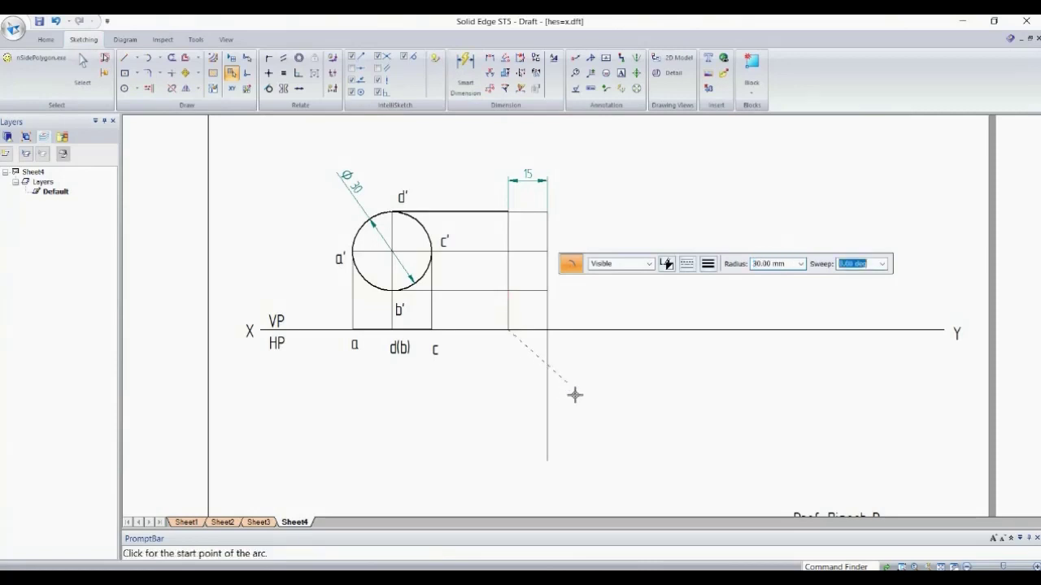
pyautogui.click(567, 384)
pyautogui.click(509, 409)
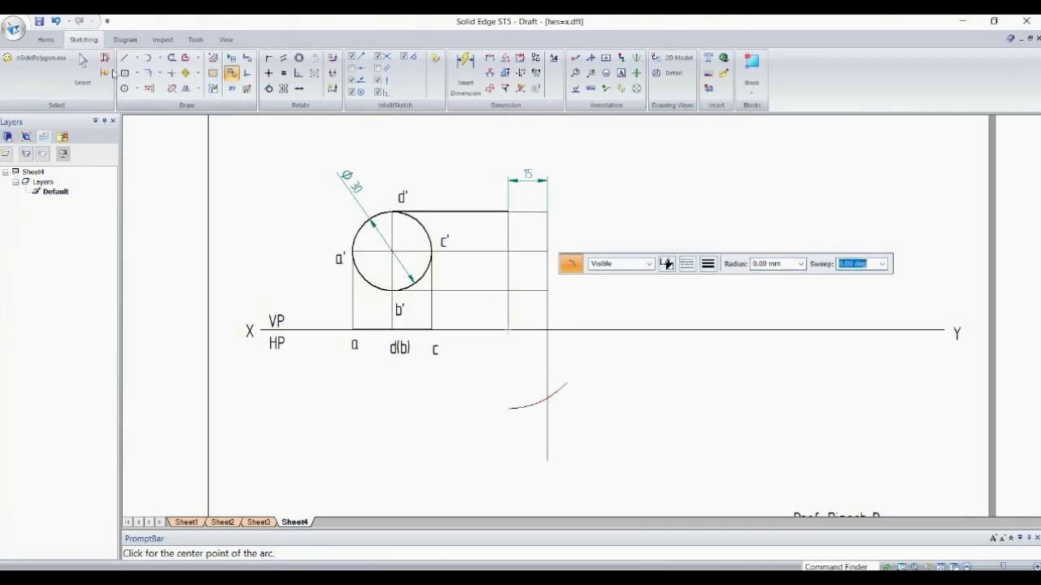
# Step: Trim away the arc on both sides of the right projector and the projector's excess below their intersection
pyautogui.click(172, 57)
pyautogui.scroll(2, 554, 439)
pyautogui.moveTo(455, 344)
pyautogui.mouseDown()
pyautogui.moveTo(485, 385)
pyautogui.moveTo(505, 392)
pyautogui.mouseUp()
pyautogui.moveTo(504, 323); pyautogui.dragTo(513, 365)
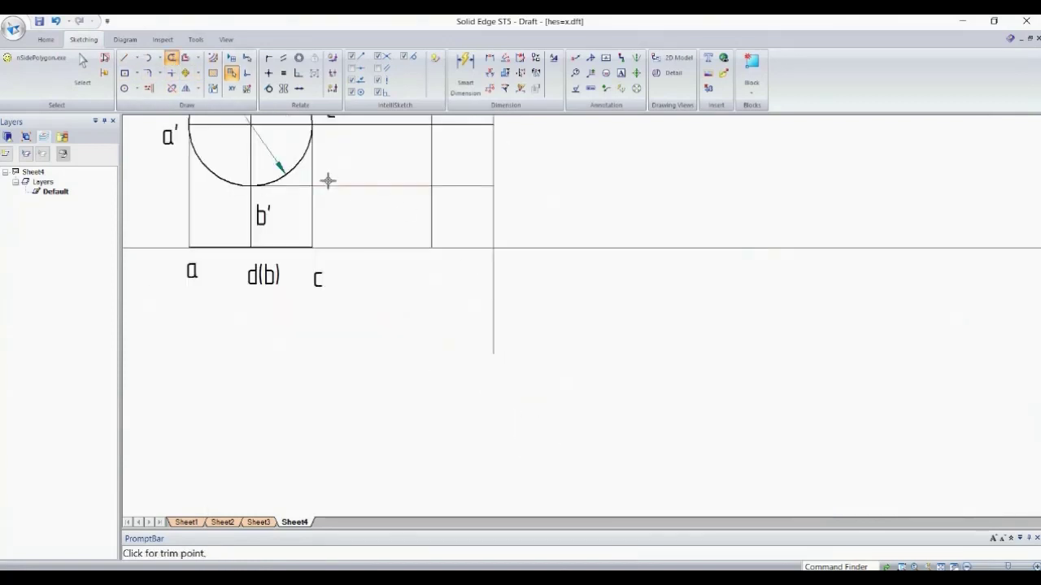
# Step: Draw a 0.70 mm wide line from the left projector's foot on XY to the lower end of the right projector
pyautogui.click(124, 58)
pyautogui.click(710, 265)
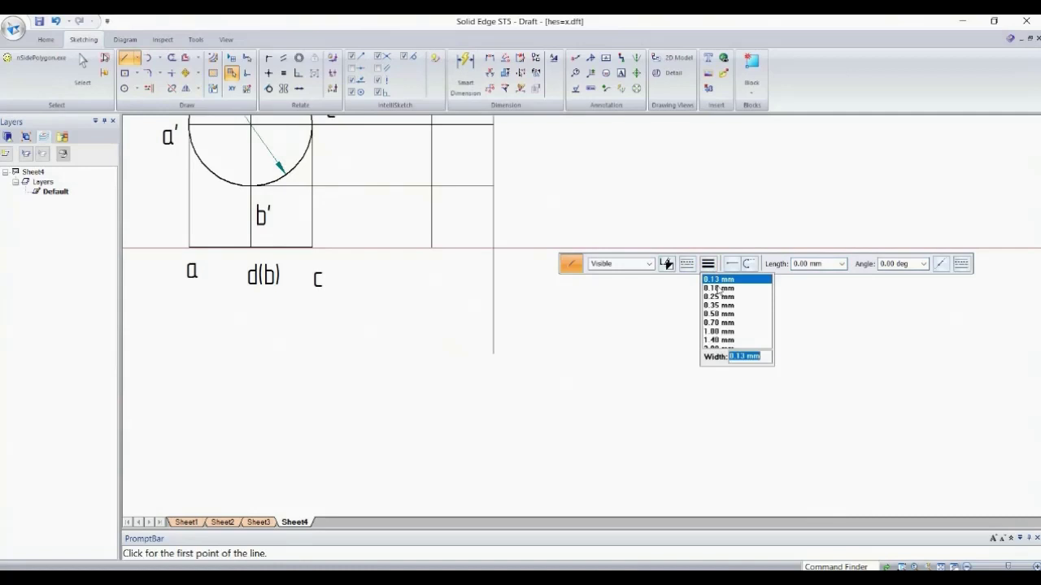
pyautogui.click(718, 322)
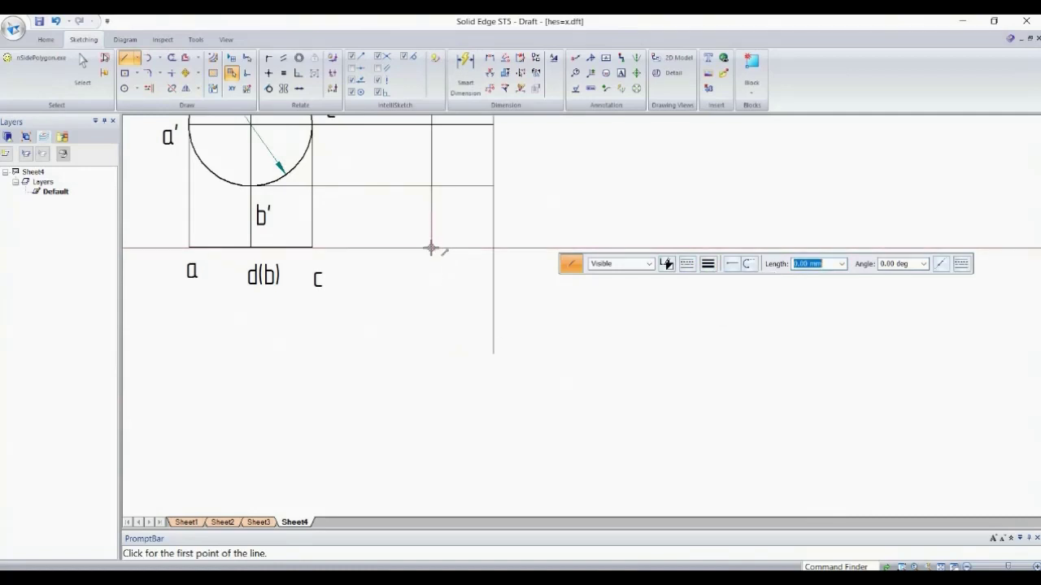
pyautogui.click(431, 248)
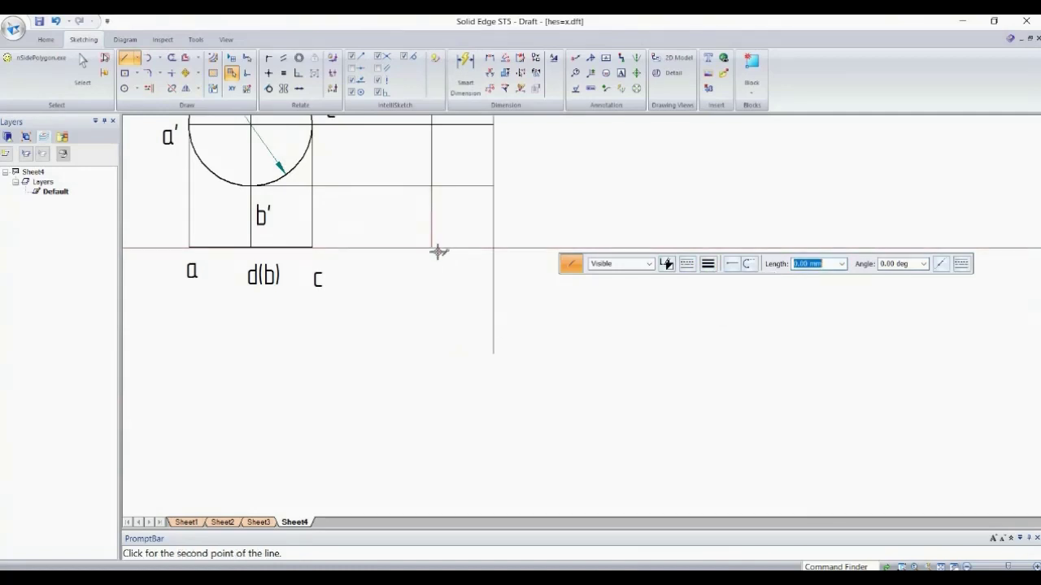
pyautogui.click(493, 354)
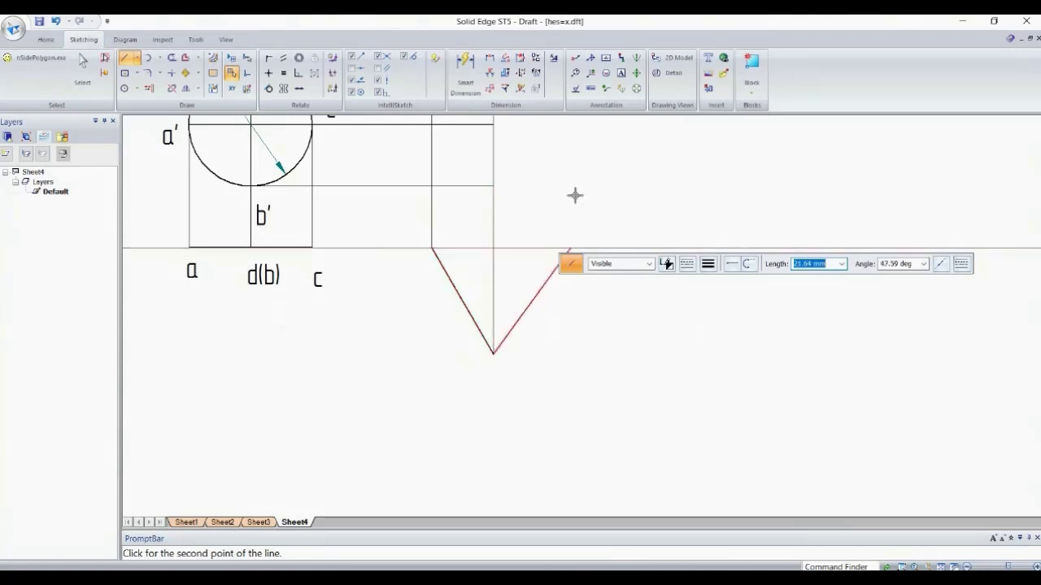
# Step: Dimension the angle between the inclined line and XY, placing the dimension below XY
pyautogui.click(493, 75)
pyautogui.click(451, 283)
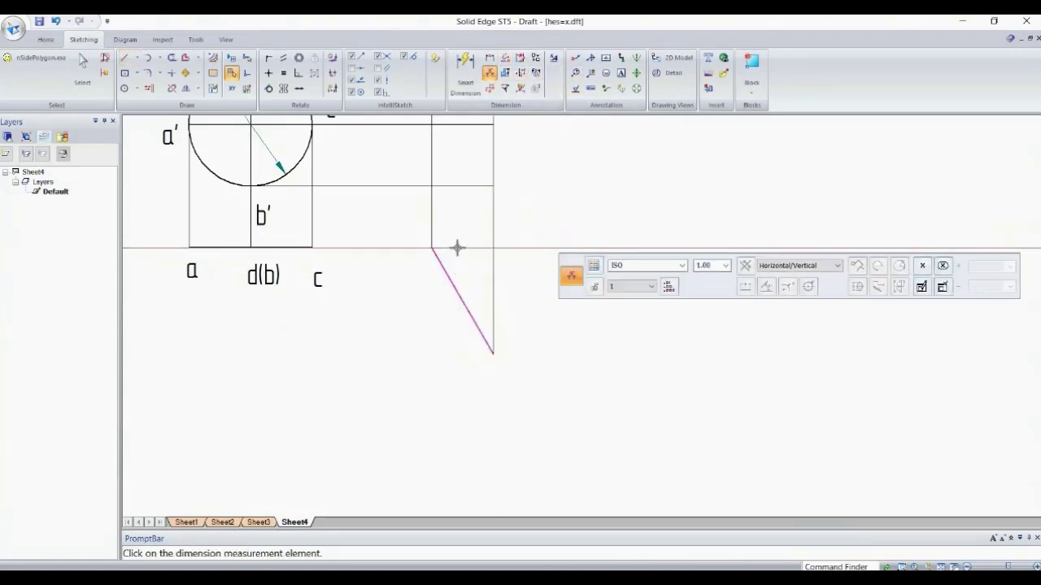
pyautogui.click(457, 248)
pyautogui.click(473, 270)
pyautogui.scroll(3, 534, 339)
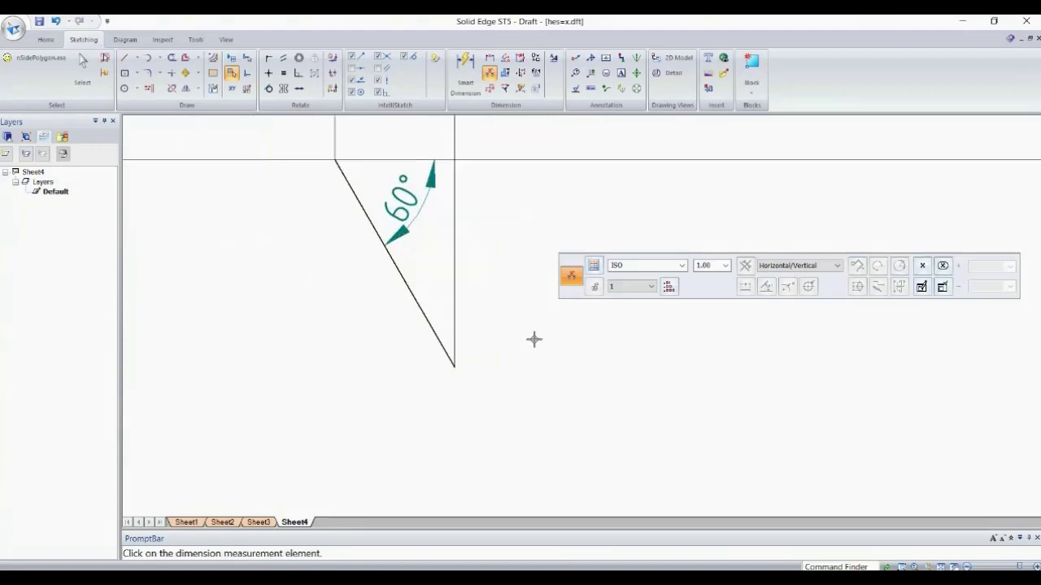
pyautogui.scroll(-5, 555, 357)
pyautogui.scroll(2, 427, 305)
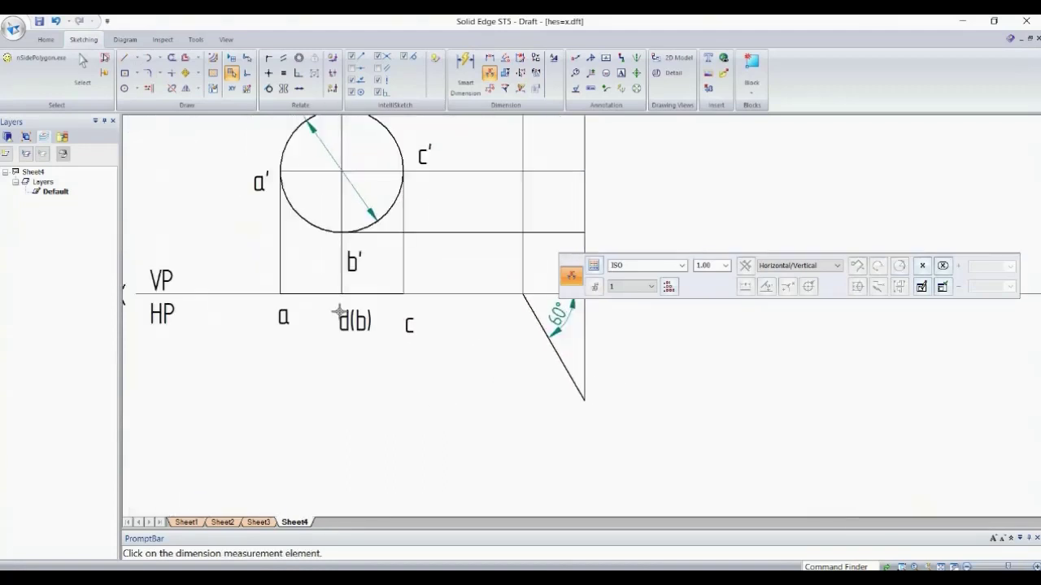
pyautogui.press('Escape')
# Step: Copy the labels a, d(b) and c from the first top view to the start, middle and end of the inclined line
pyautogui.click(291, 317)
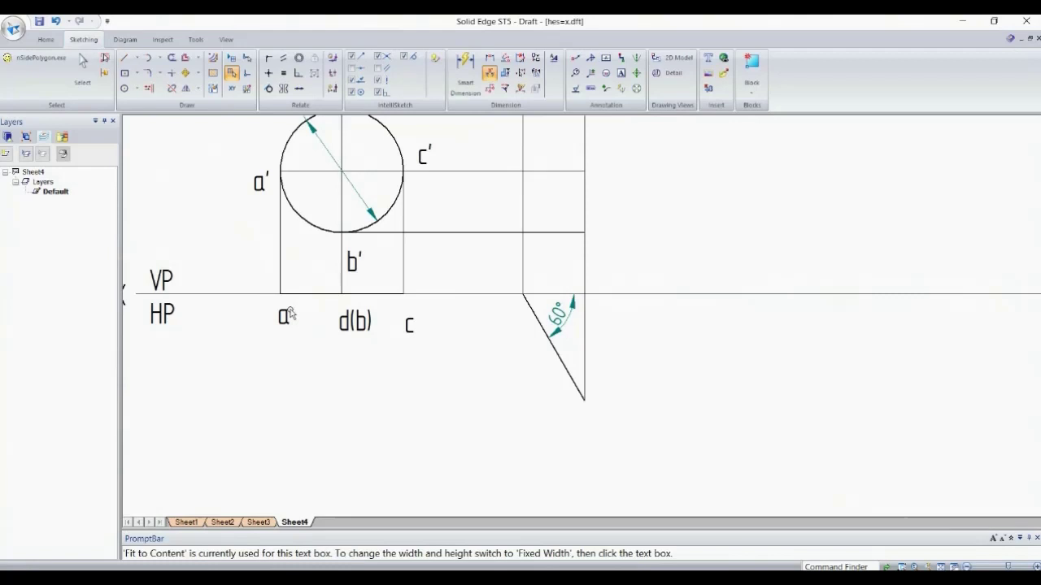
pyautogui.moveTo(285, 316); pyautogui.dragTo(524, 306)
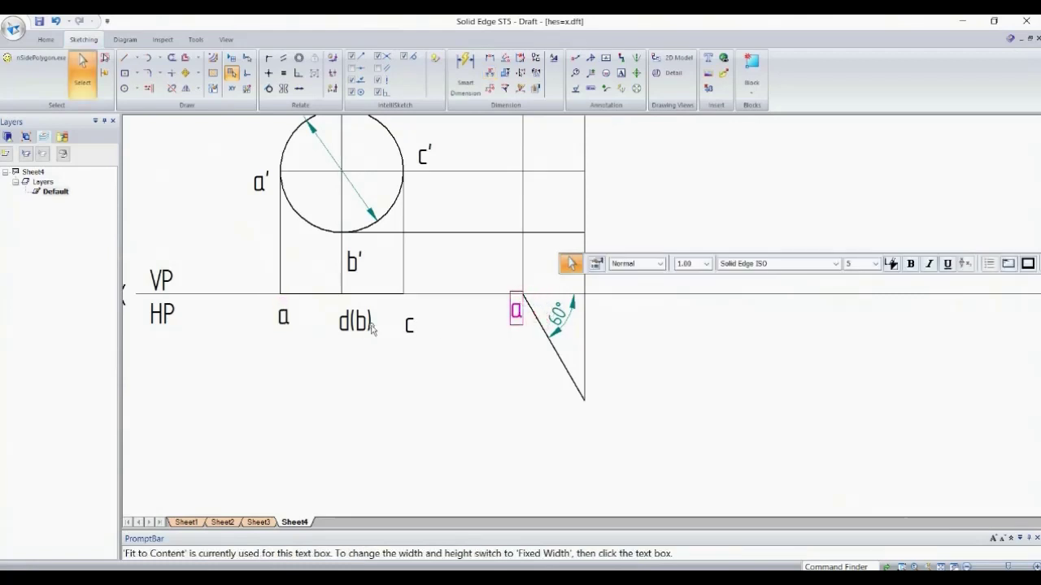
pyautogui.moveTo(358, 322); pyautogui.dragTo(533, 352)
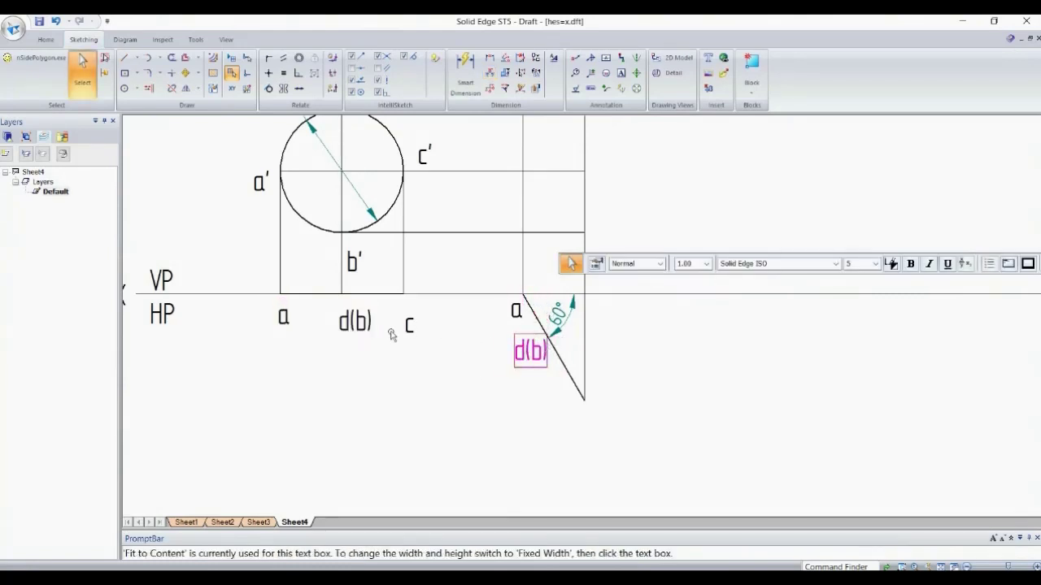
pyautogui.press('Escape')
pyautogui.click(413, 317)
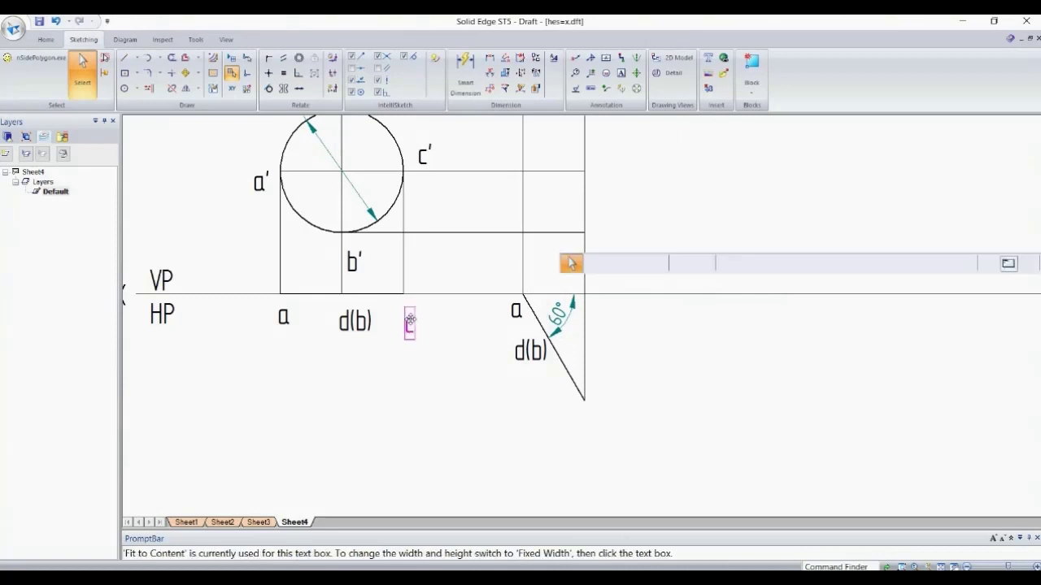
pyautogui.moveTo(415, 317); pyautogui.dragTo(581, 411)
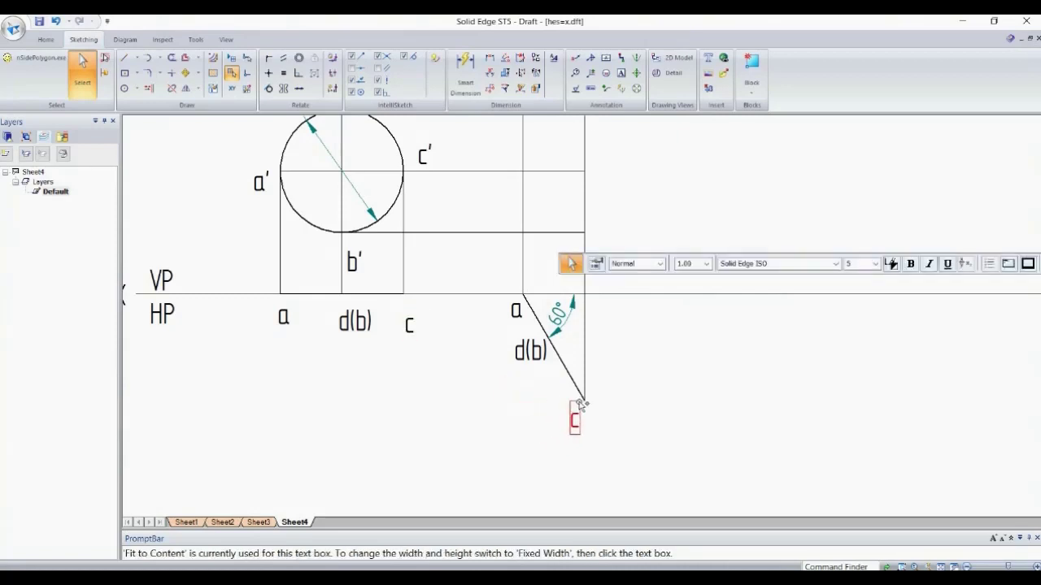
pyautogui.press('Escape')
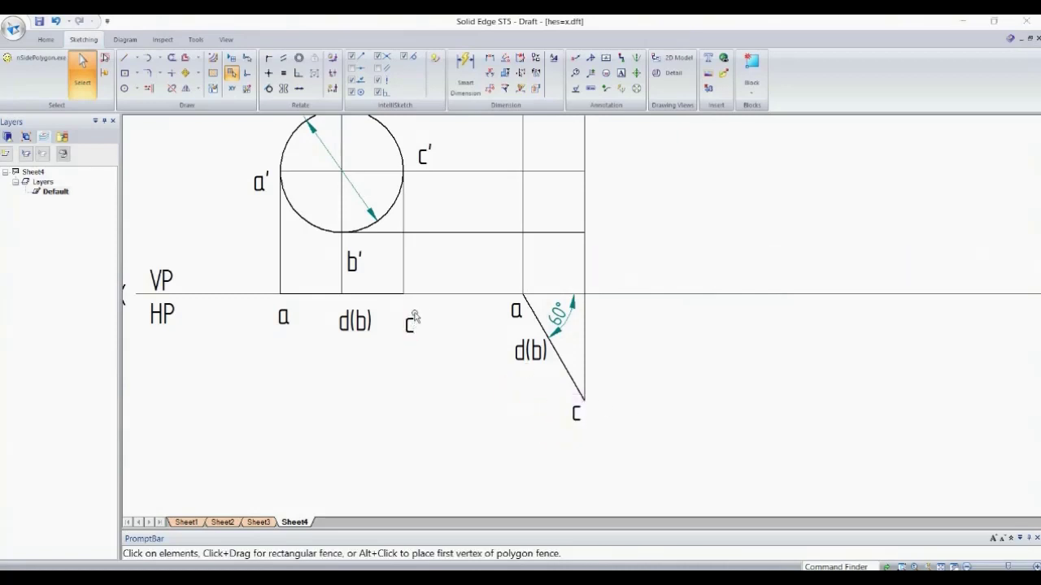
# Step: Move the original c, d(b) and a labels below XY closer to their points in the first top view
pyautogui.click(413, 317)
pyautogui.moveTo(413, 318); pyautogui.dragTo(352, 310)
pyautogui.click(374, 322)
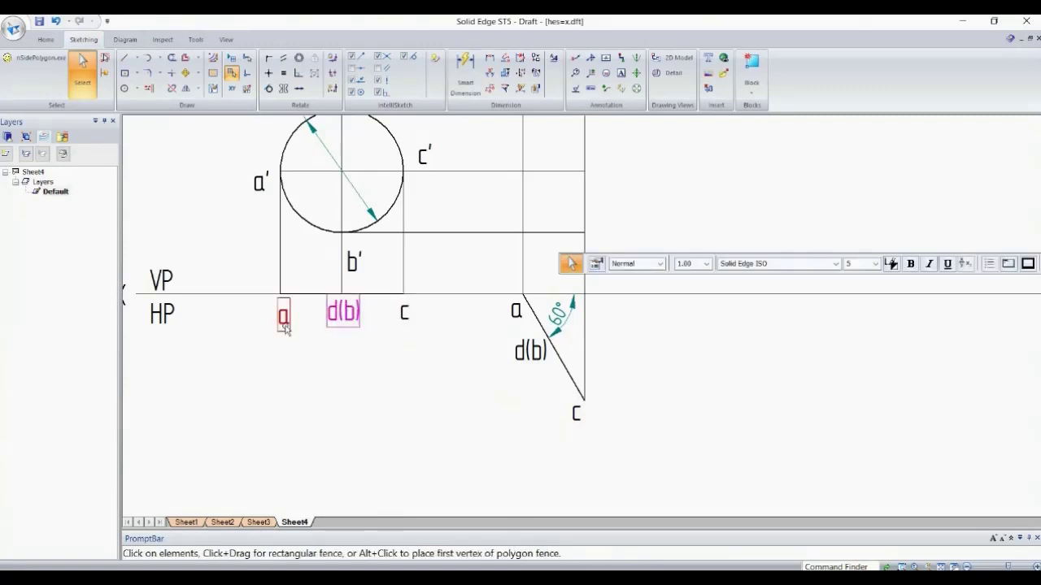
pyautogui.click(286, 322)
pyautogui.moveTo(286, 322); pyautogui.dragTo(279, 316)
pyautogui.click(369, 361)
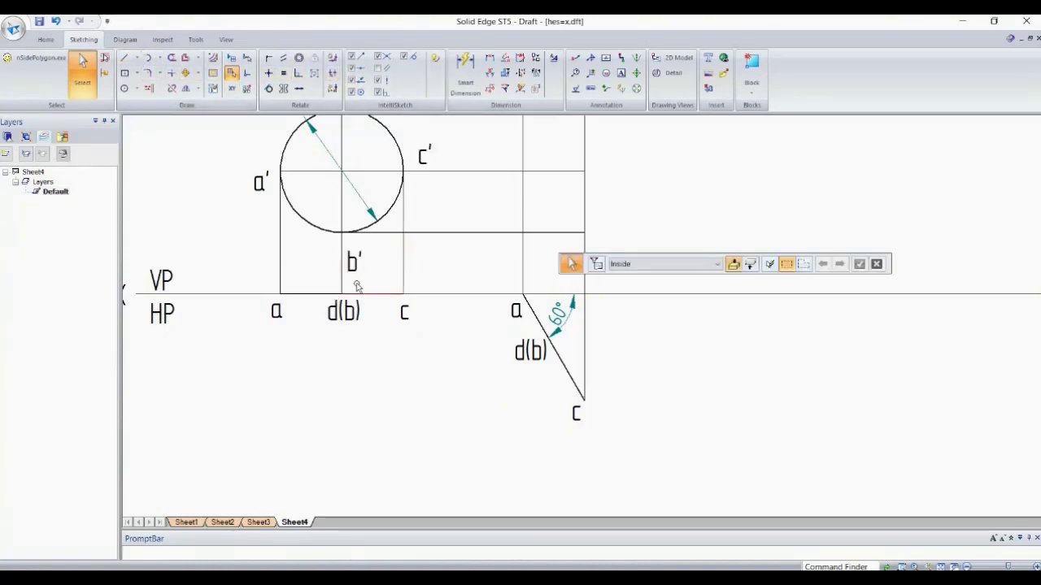
# Step: Draw a vertical projector from the inclined line's midpoint d(b) up to the rectangle's upper edge and make it 0.13 mm wide
pyautogui.moveTo(452, 392); pyautogui.dragTo(439, 463, button='middle')
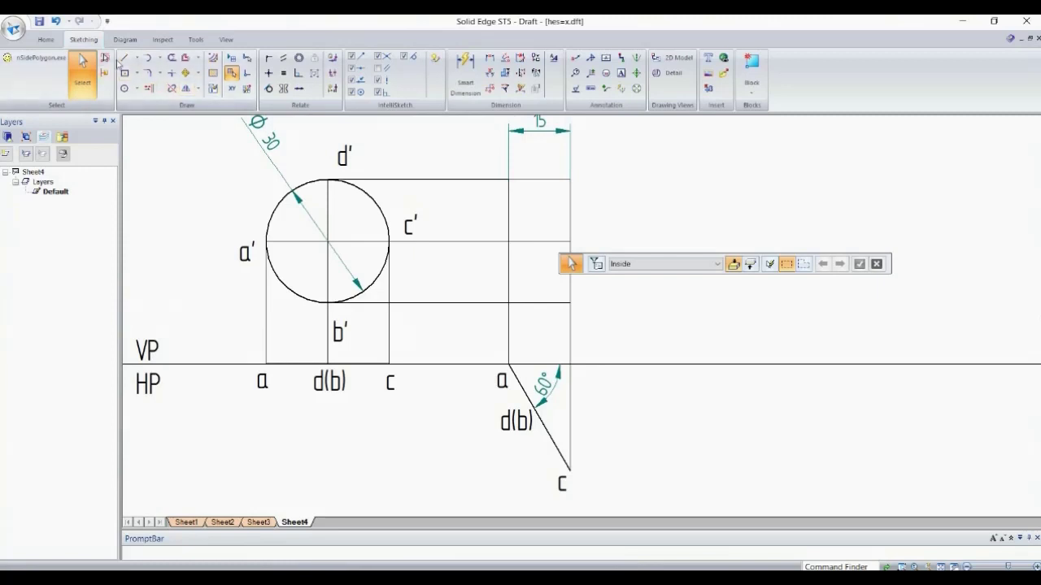
pyautogui.click(123, 58)
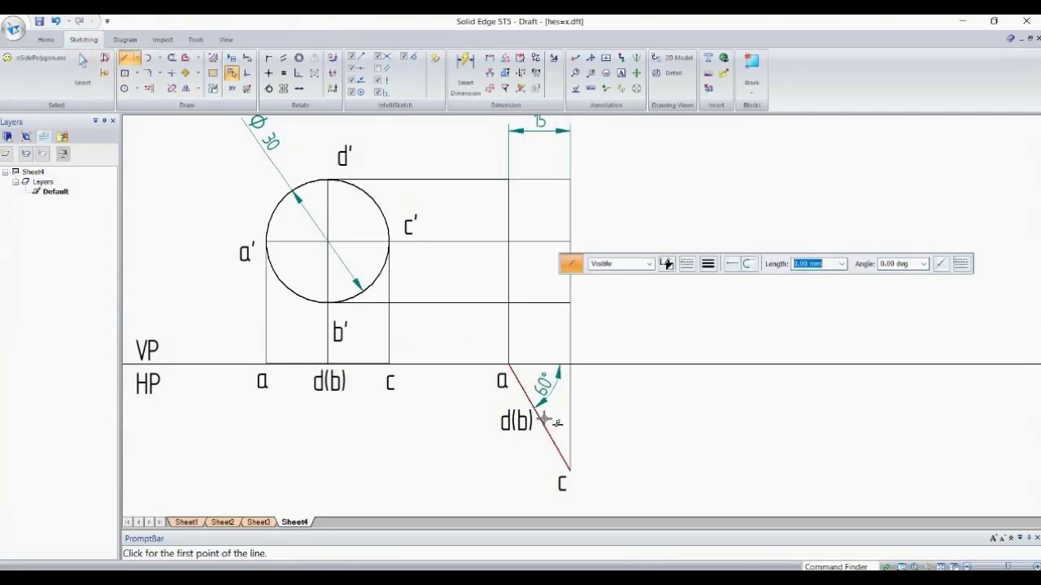
pyautogui.click(541, 416)
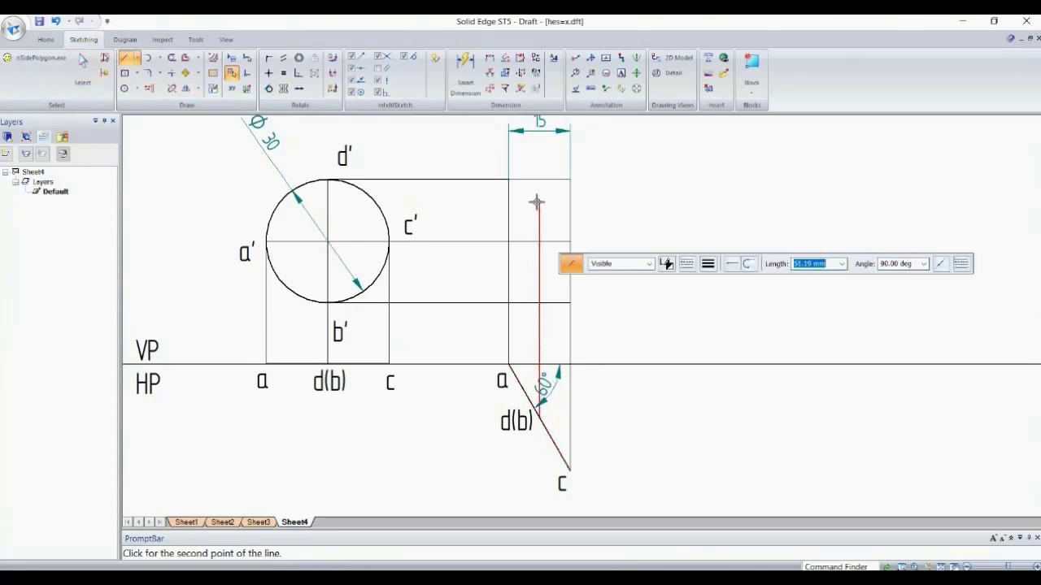
pyautogui.click(540, 178)
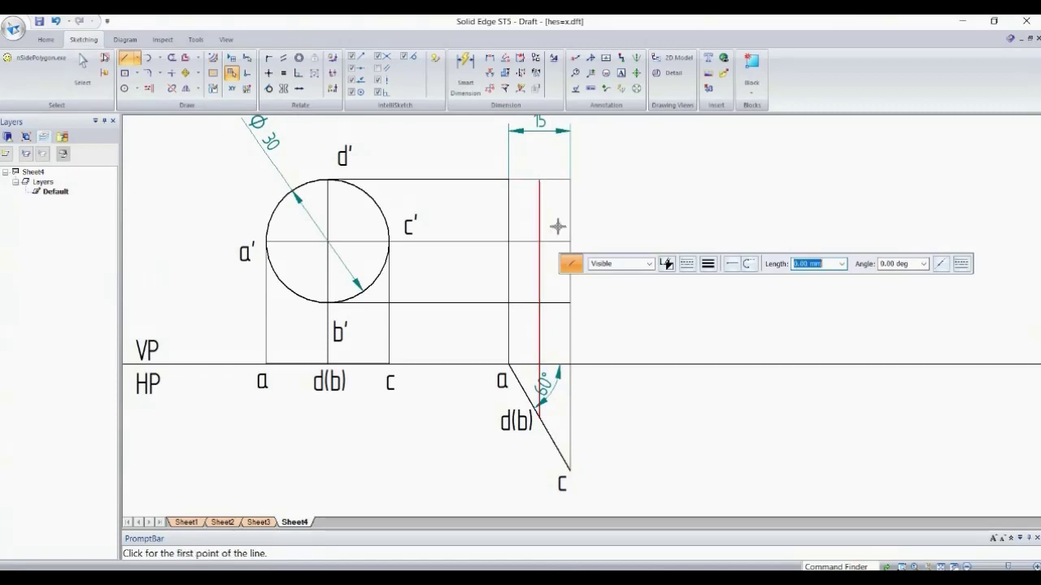
pyautogui.press('Escape')
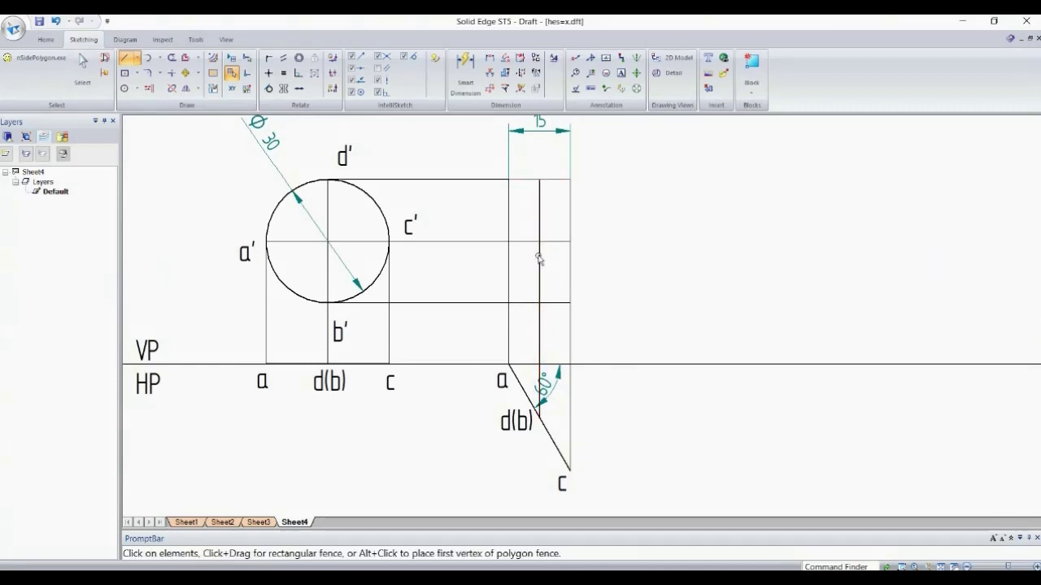
pyautogui.click(540, 261)
pyautogui.click(705, 264)
pyautogui.click(715, 277)
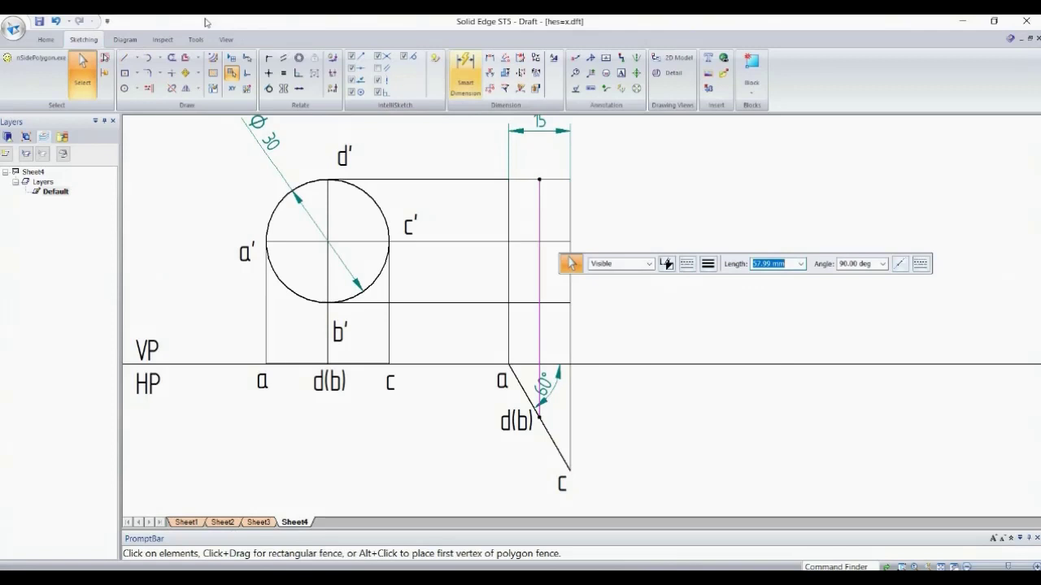
# Step: Draw a 0.50 mm wide ellipse by centre inside the rectangle, with a vertical 15 mm primary and 7.5 mm secondary semi-axis
pyautogui.click(137, 87)
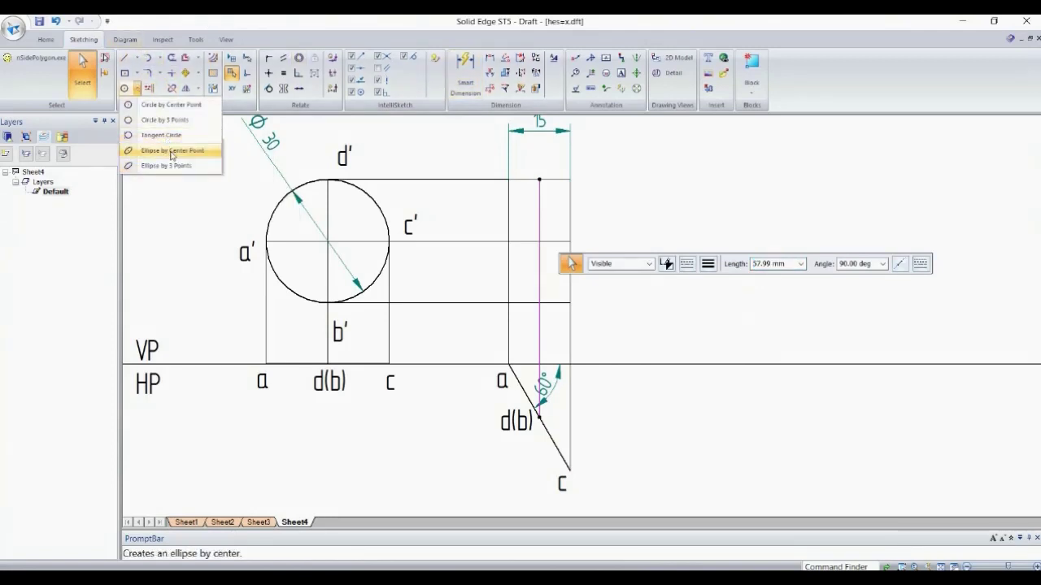
pyautogui.click(172, 152)
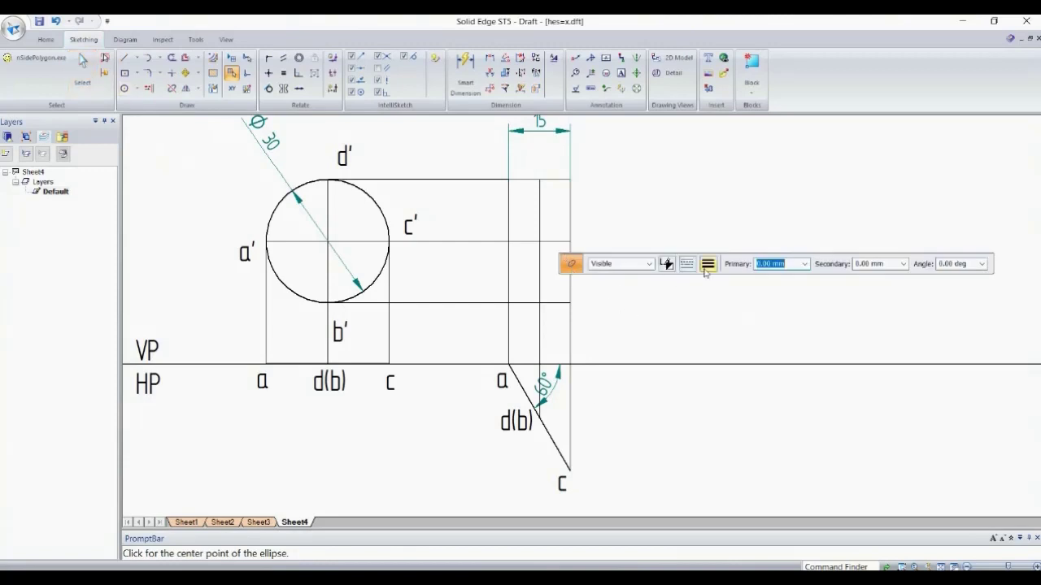
pyautogui.click(708, 264)
pyautogui.click(720, 315)
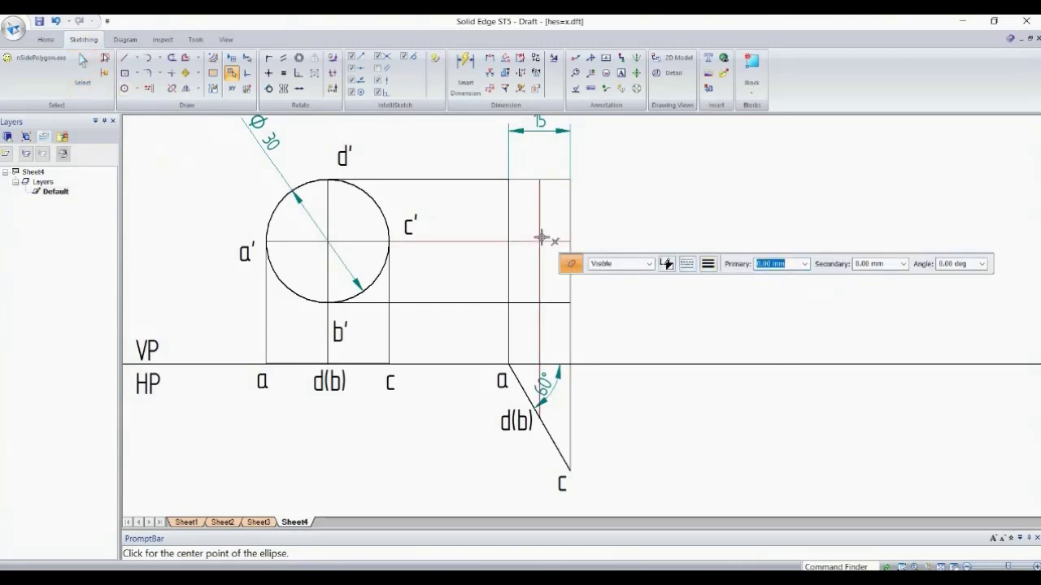
pyautogui.click(540, 240)
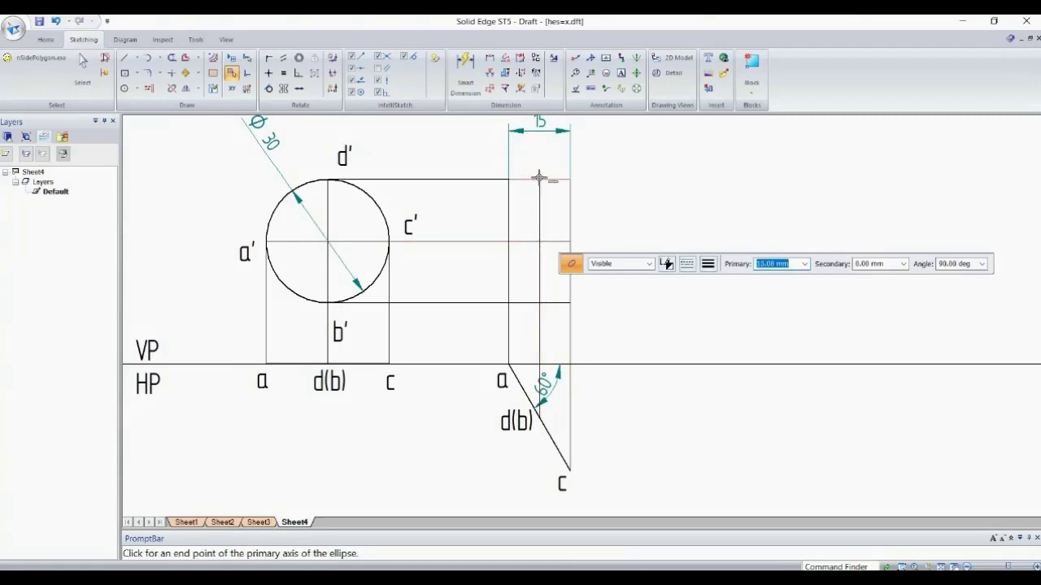
pyautogui.click(539, 179)
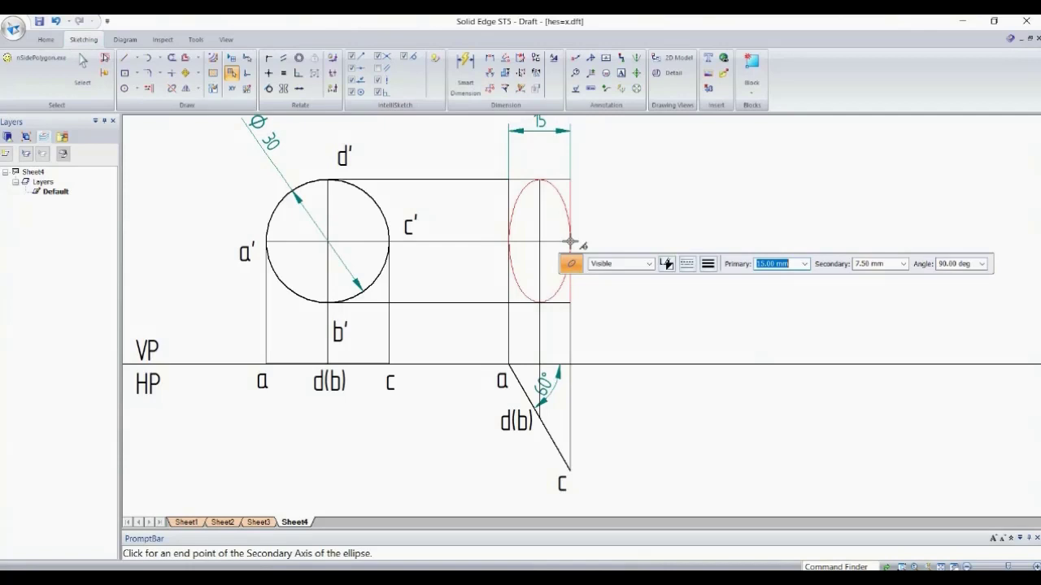
pyautogui.click(570, 242)
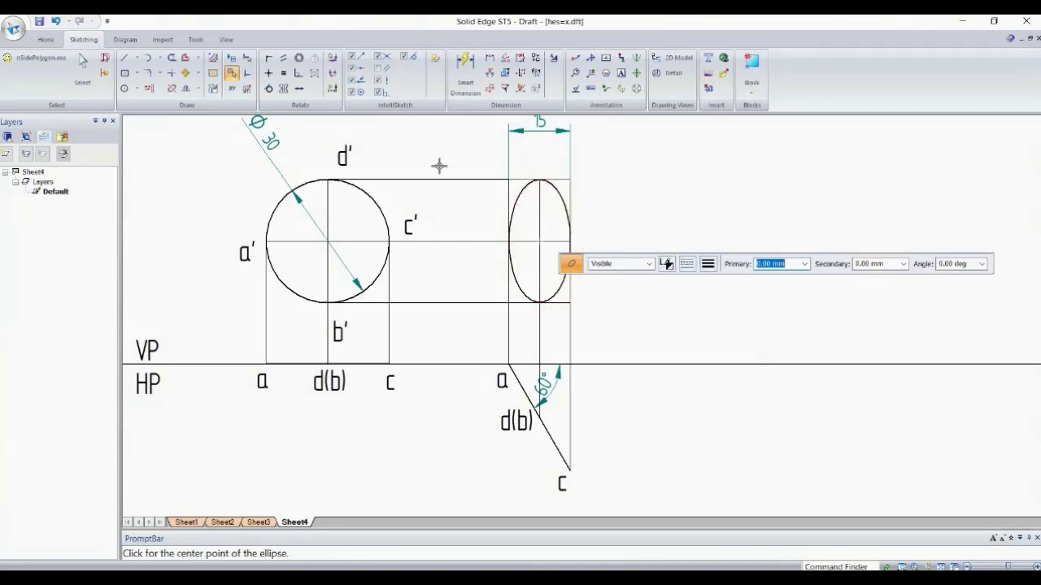
pyautogui.press('Escape')
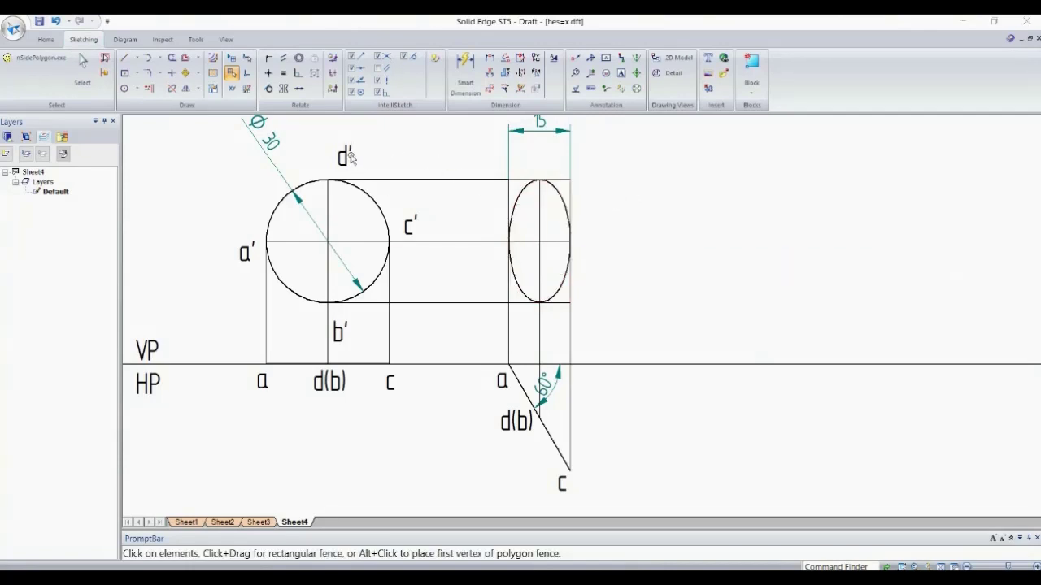
# Step: Copy the circle's labels d', c', b' and a' to the corresponding points around the ellipse
pyautogui.click(349, 154)
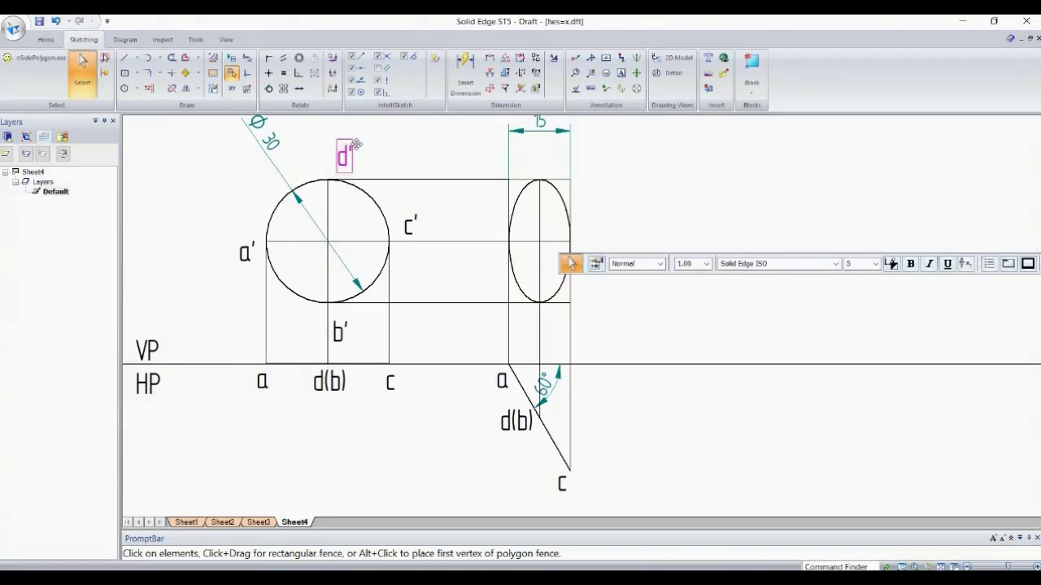
pyautogui.keyDown('ctrl'); pyautogui.moveTo(350, 155); pyautogui.dragTo(550, 151); pyautogui.keyUp('ctrl')
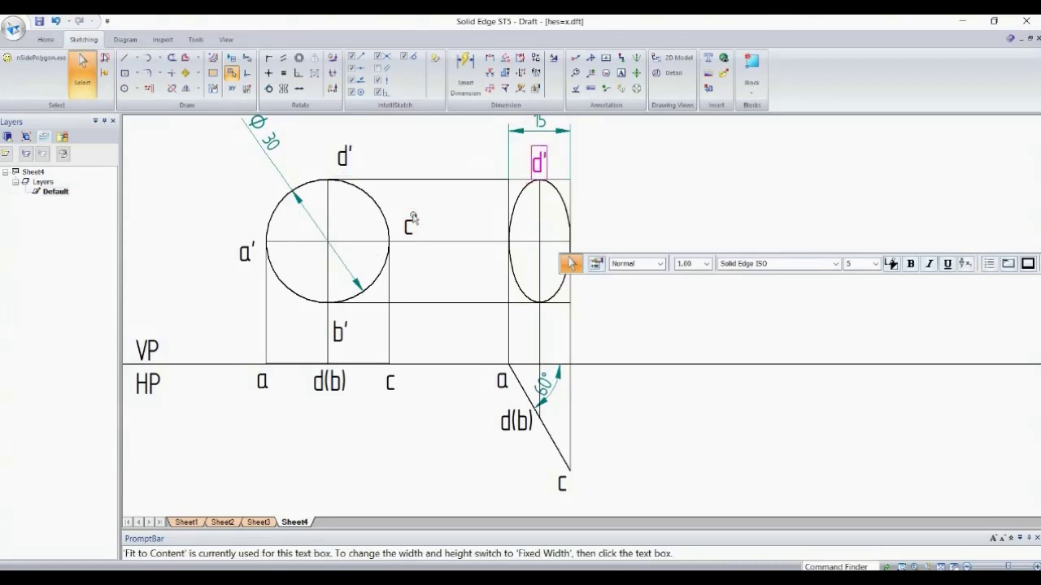
pyautogui.click(413, 220)
pyautogui.keyDown('ctrl'); pyautogui.moveTo(413, 219); pyautogui.dragTo(587, 220); pyautogui.keyUp('ctrl')
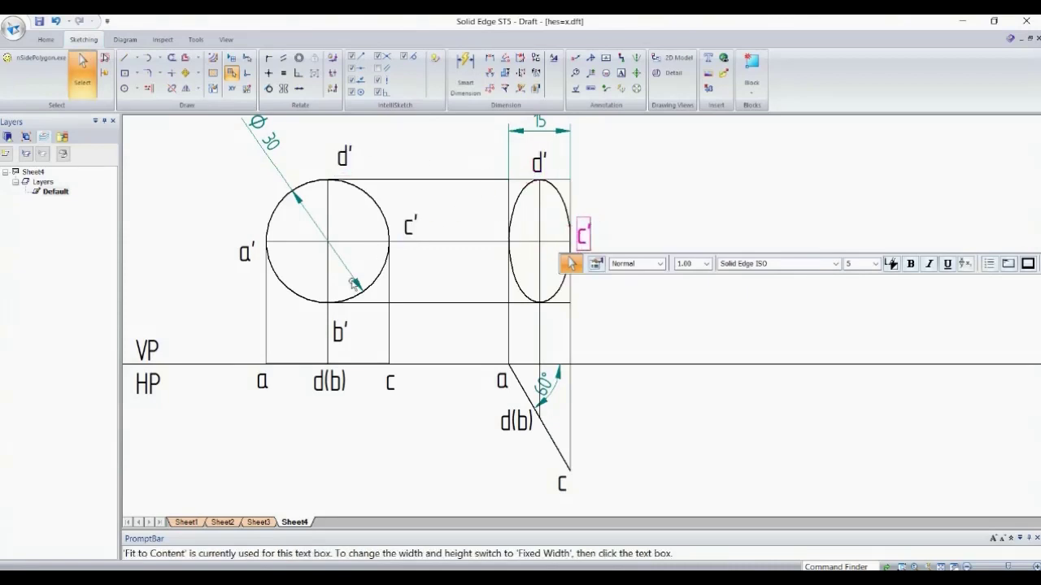
pyautogui.click(348, 326)
pyautogui.keyDown('ctrl'); pyautogui.moveTo(498, 313); pyautogui.dragTo(560, 313); pyautogui.keyUp('ctrl')
pyautogui.click(251, 243)
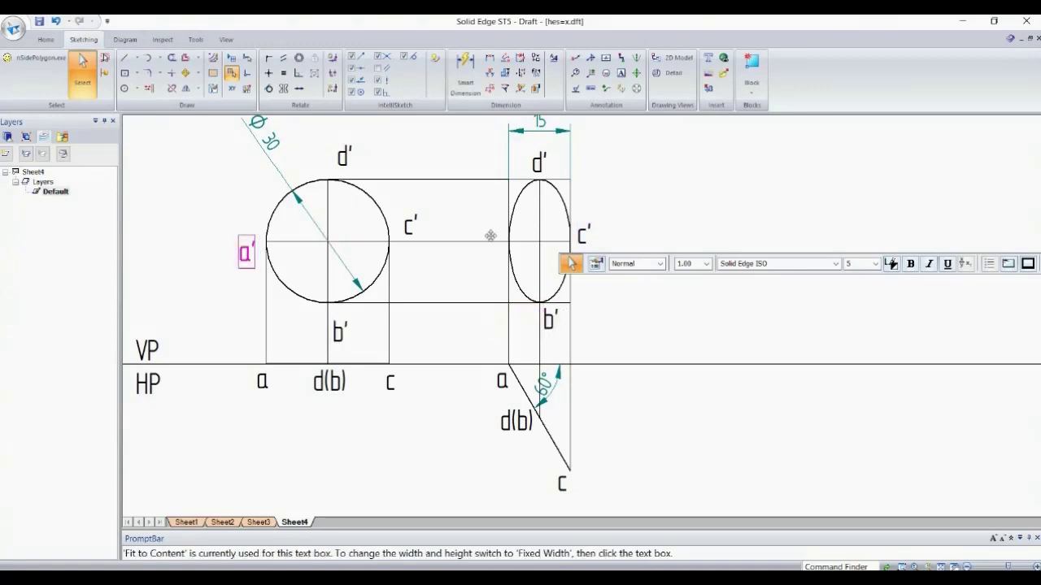
pyautogui.keyDown('ctrl'); pyautogui.moveTo(490, 236); pyautogui.dragTo(503, 221); pyautogui.keyUp('ctrl')
pyautogui.click(446, 230)
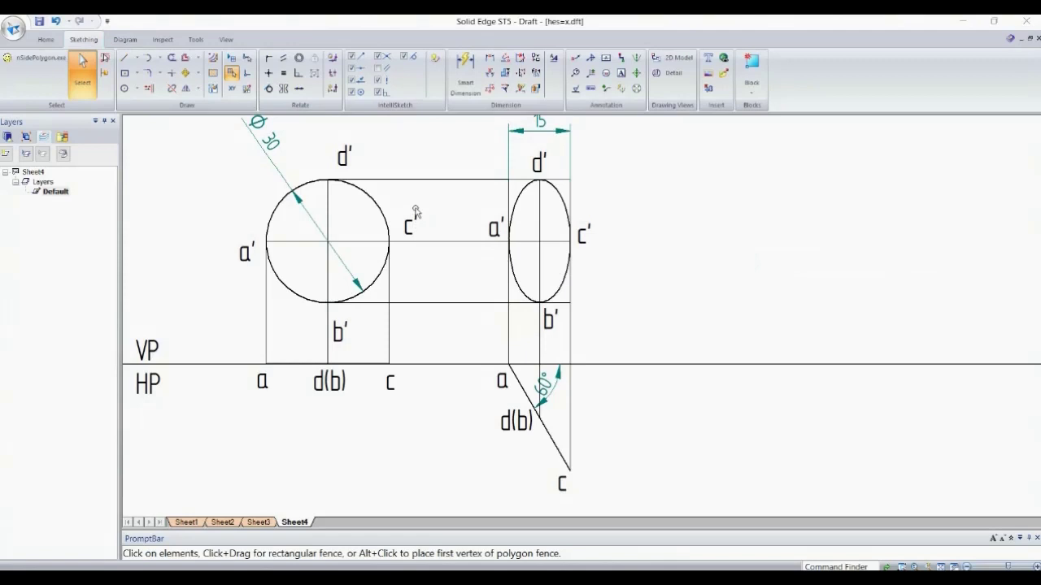
# Step: Move the c' and b' labels of the circle closer to their points
pyautogui.click(410, 222)
pyautogui.keyDown('ctrl'); pyautogui.moveTo(416, 206); pyautogui.dragTo(409, 200); pyautogui.keyUp('ctrl')
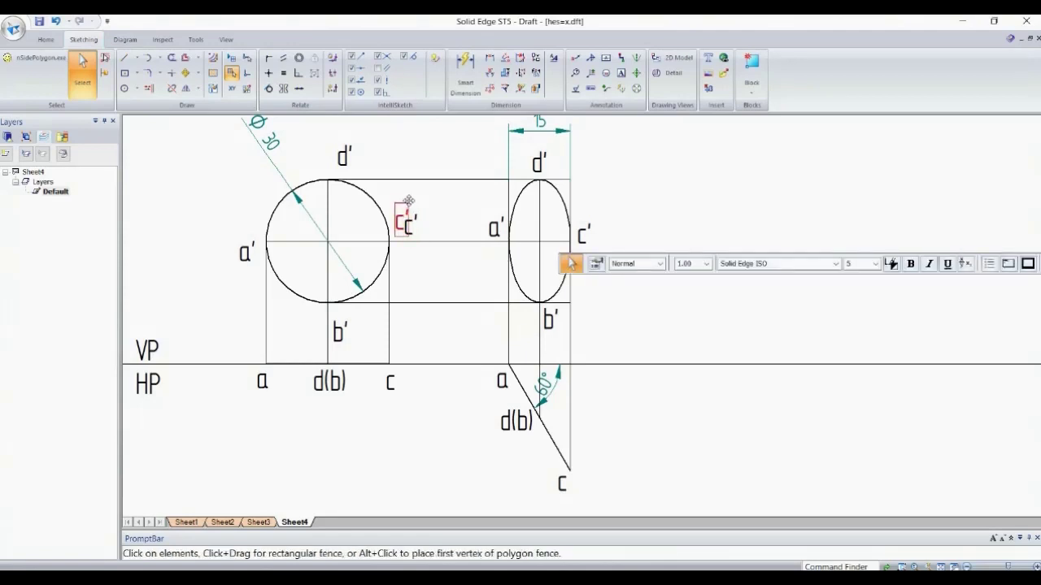
pyautogui.click(340, 330)
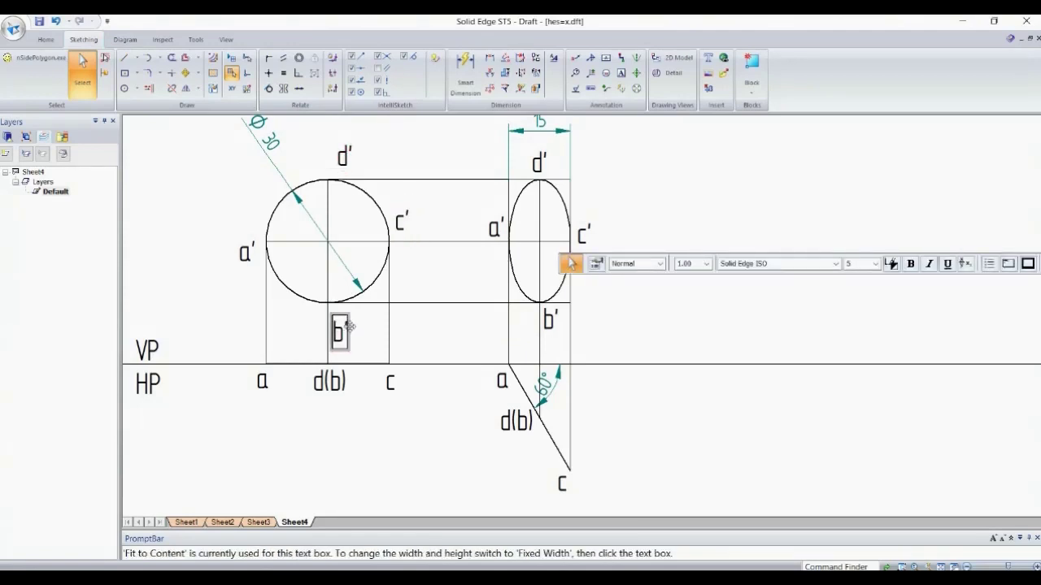
pyautogui.moveTo(350, 326); pyautogui.dragTo(349, 314)
pyautogui.click(430, 334)
# Step: Copy the φ angle note from Sheet2 into the empty area beside the views on Sheet4 and change its value to 60°
pyautogui.scroll(2, 430, 334)
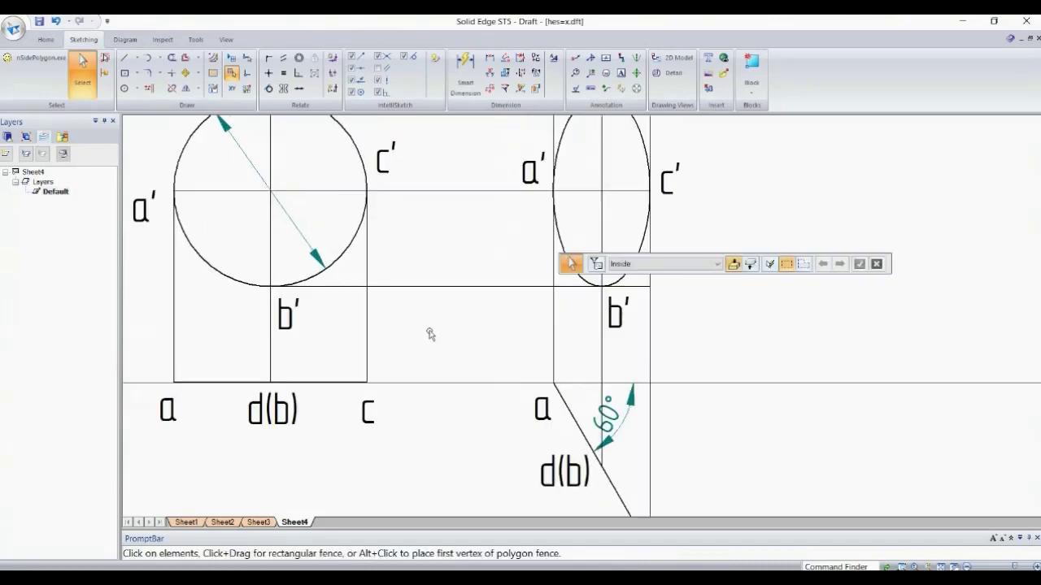
pyautogui.scroll(-5, 429, 334)
pyautogui.moveTo(526, 287); pyautogui.dragTo(532, 298, button='middle')
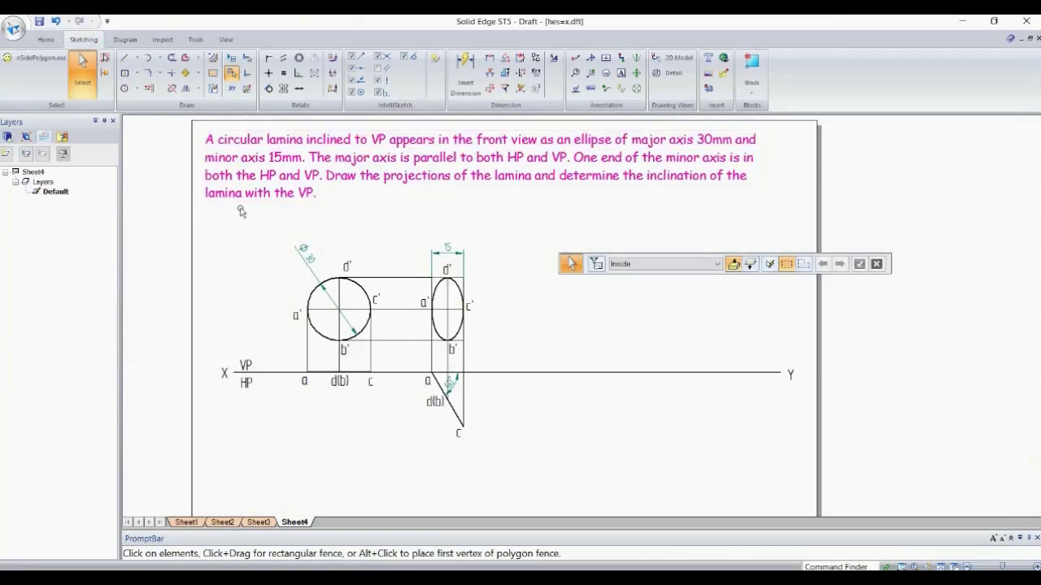
pyautogui.click(224, 523)
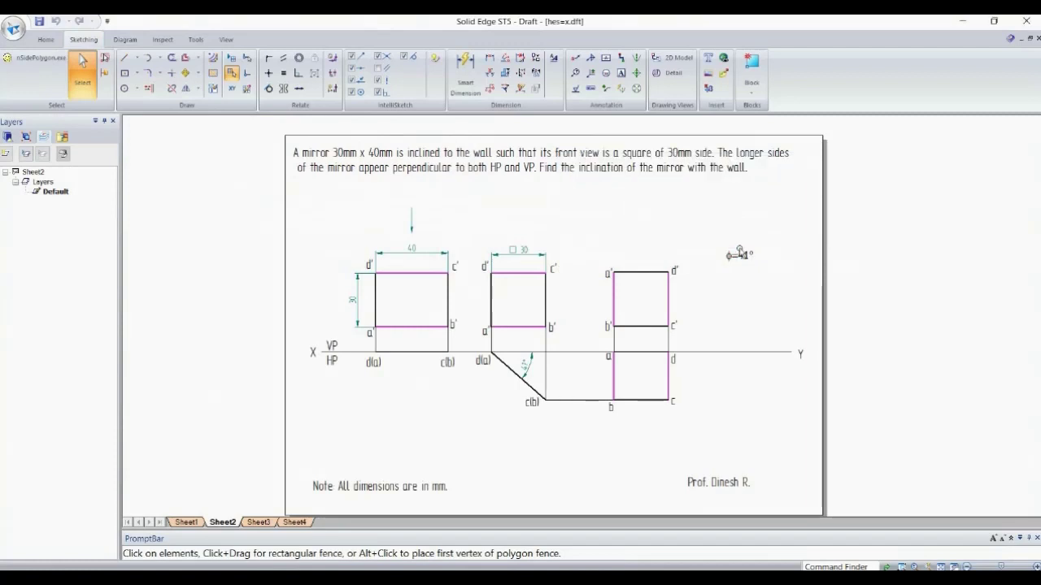
pyautogui.click(739, 251)
pyautogui.press('Escape')
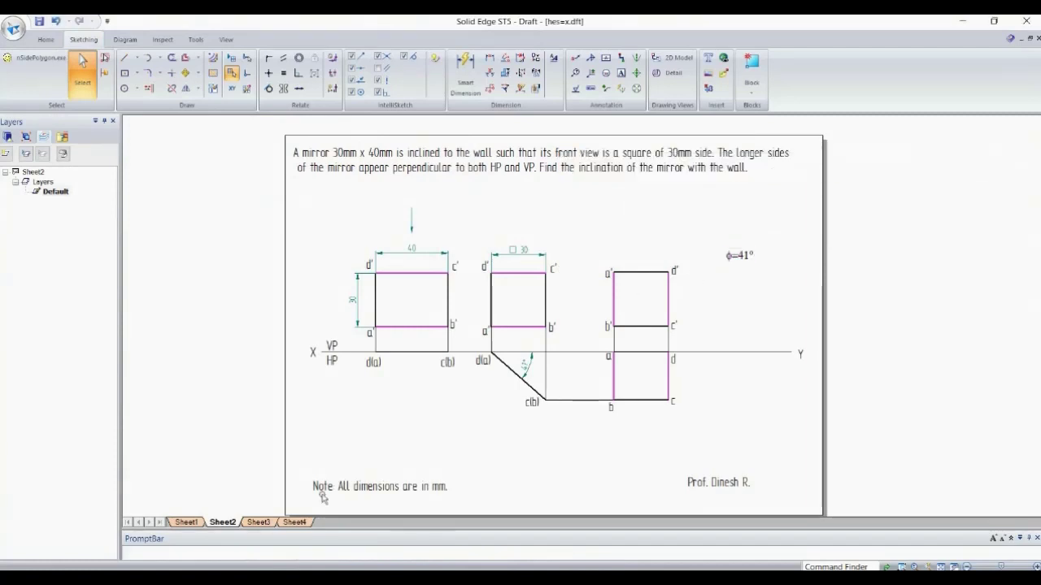
pyautogui.click(296, 523)
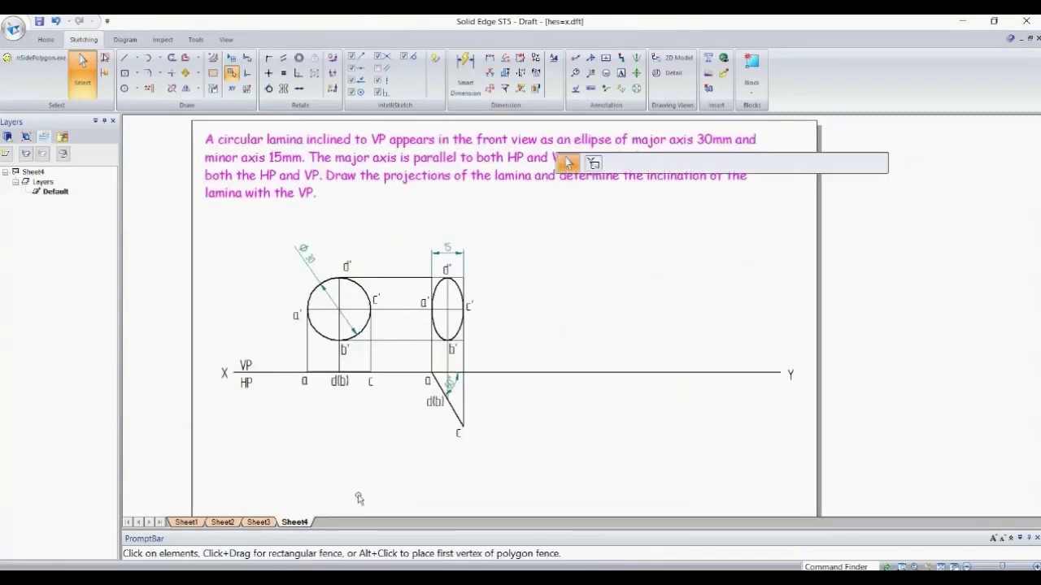
pyautogui.doubleClick(739, 260)
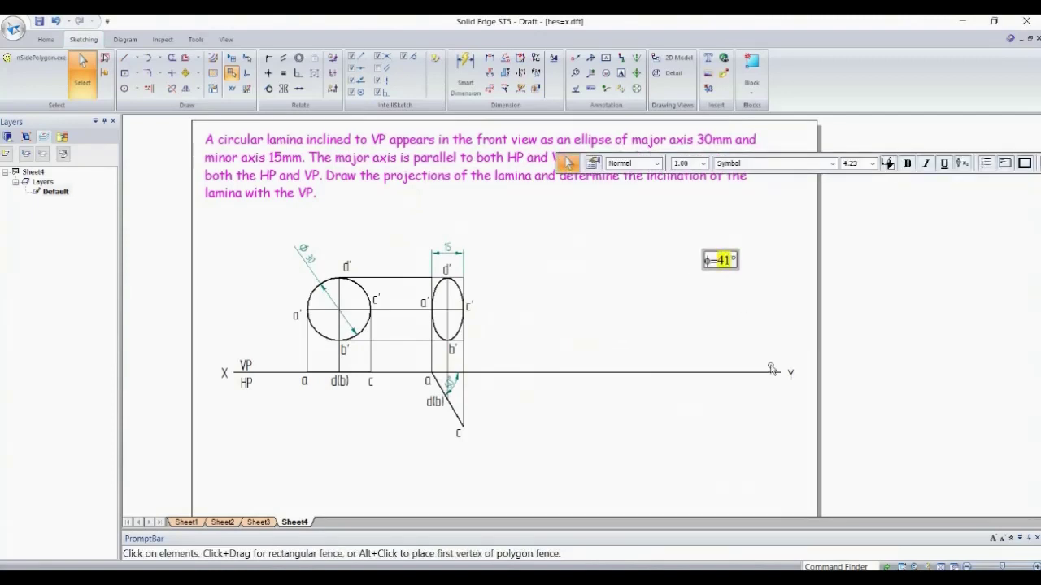
pyautogui.click(625, 303)
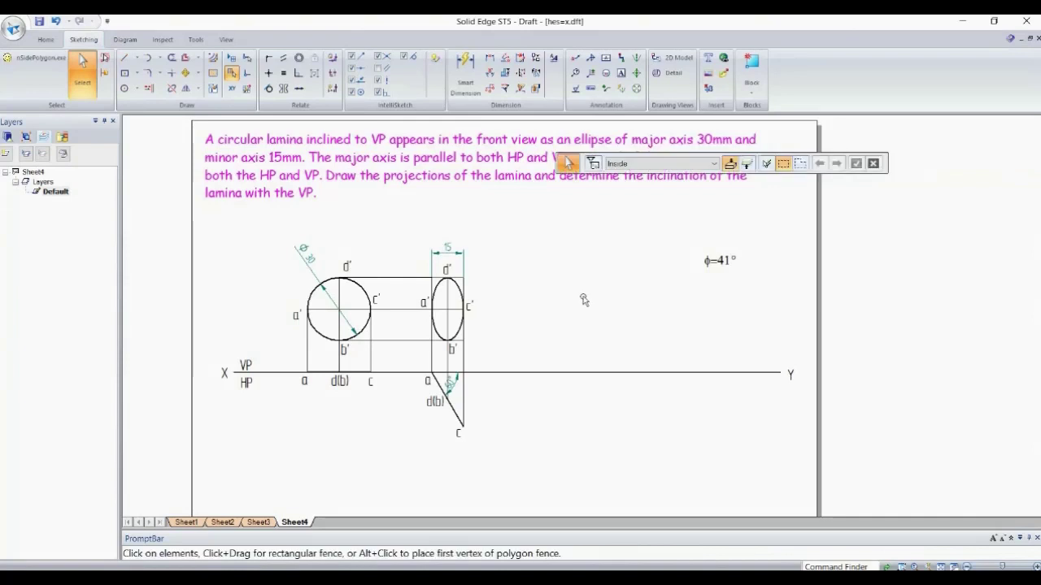
# Step: Set the line width of the horizontal projector from the circle's d' point to the ellipse's rectangle to 0.13 mm
pyautogui.click(409, 287)
pyautogui.click(408, 279)
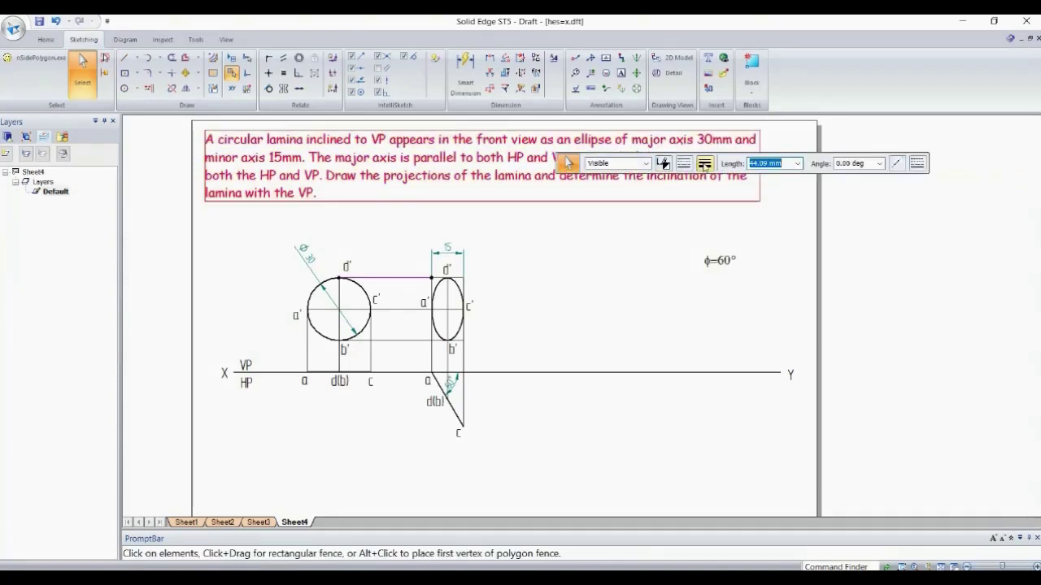
pyautogui.click(704, 163)
pyautogui.click(709, 179)
pyautogui.click(561, 311)
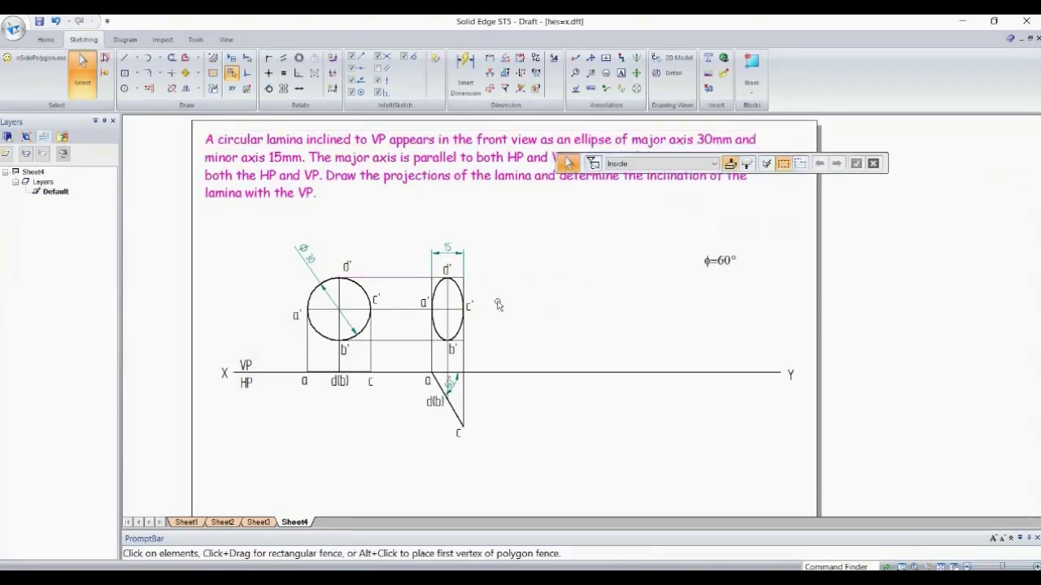
# Step: Copy the ellipse with its enclosing rectangle to the free part of the XY line, placing its a' end on the line
pyautogui.scroll(1, 498, 302)
pyautogui.scroll(-1, 594, 267)
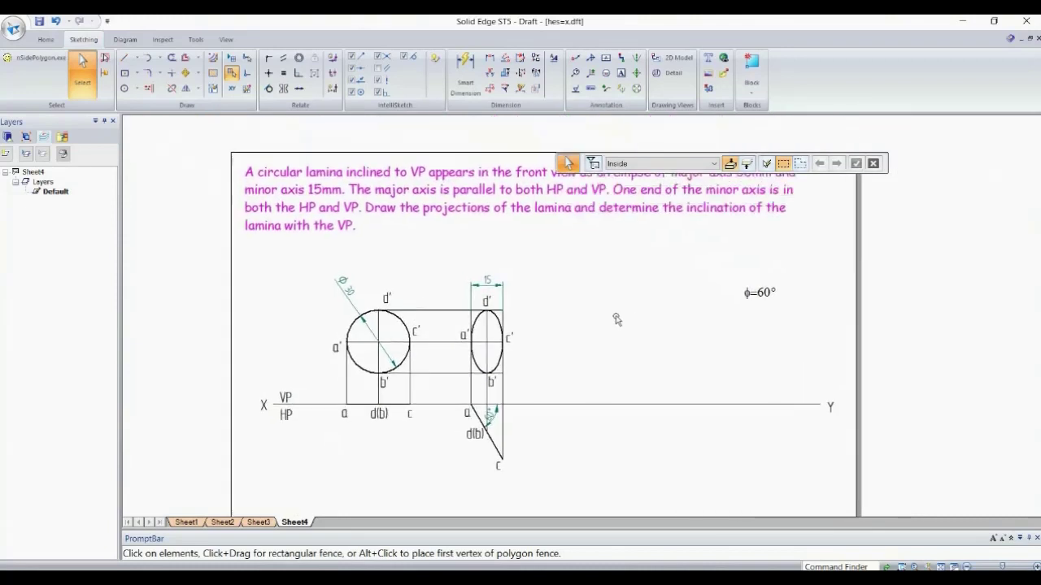
pyautogui.moveTo(664, 157); pyautogui.dragTo(667, 45)
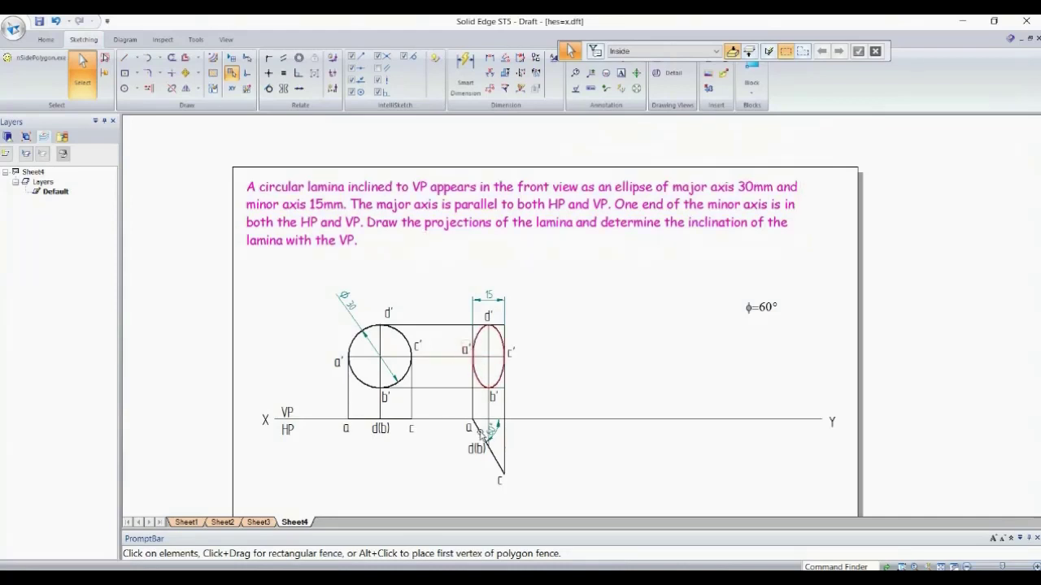
pyautogui.press('l')
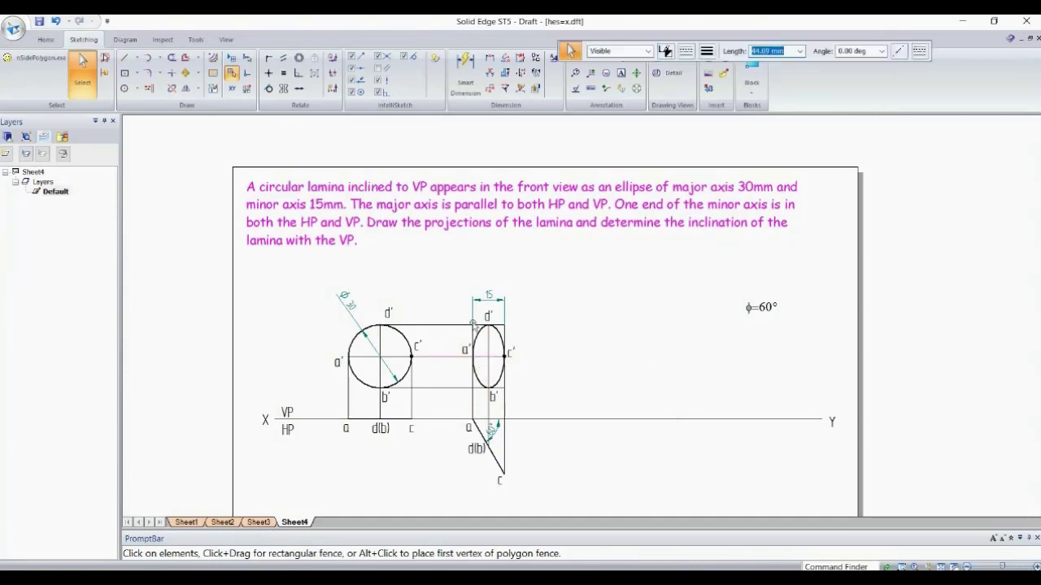
pyautogui.press('Escape')
pyautogui.moveTo(461, 312); pyautogui.dragTo(510, 396)
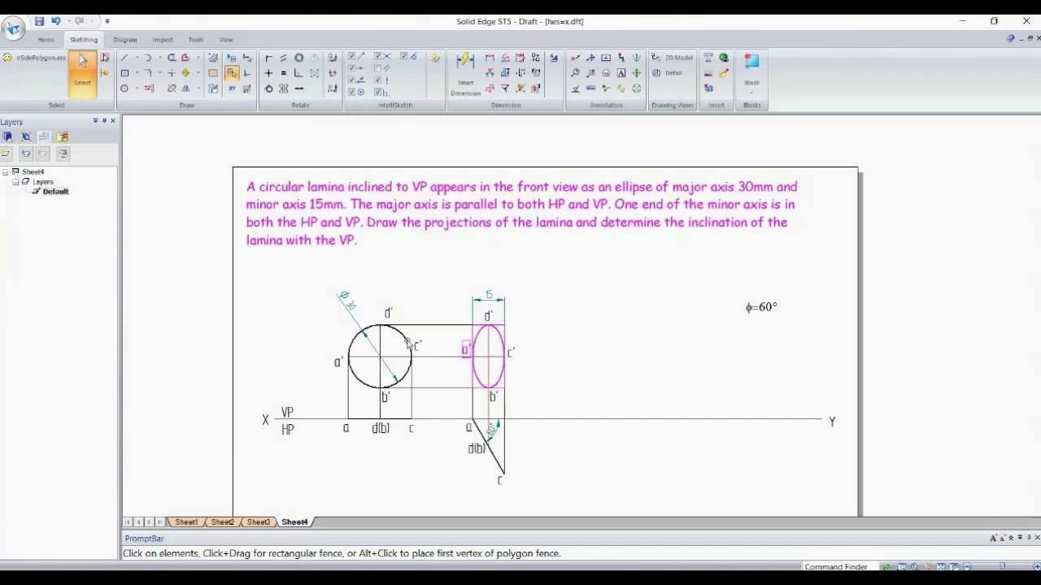
pyautogui.click(185, 73)
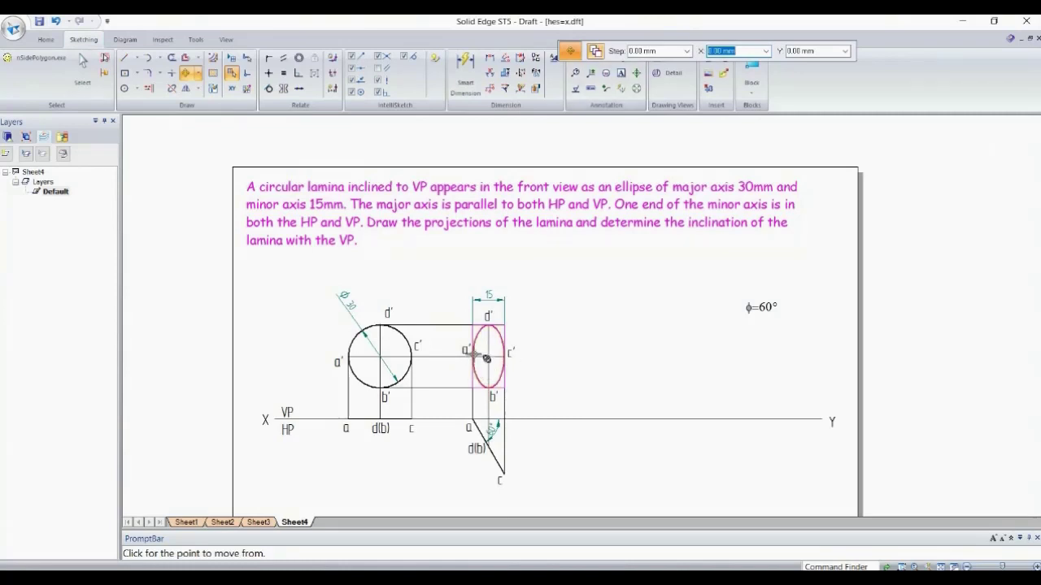
pyautogui.click(486, 359)
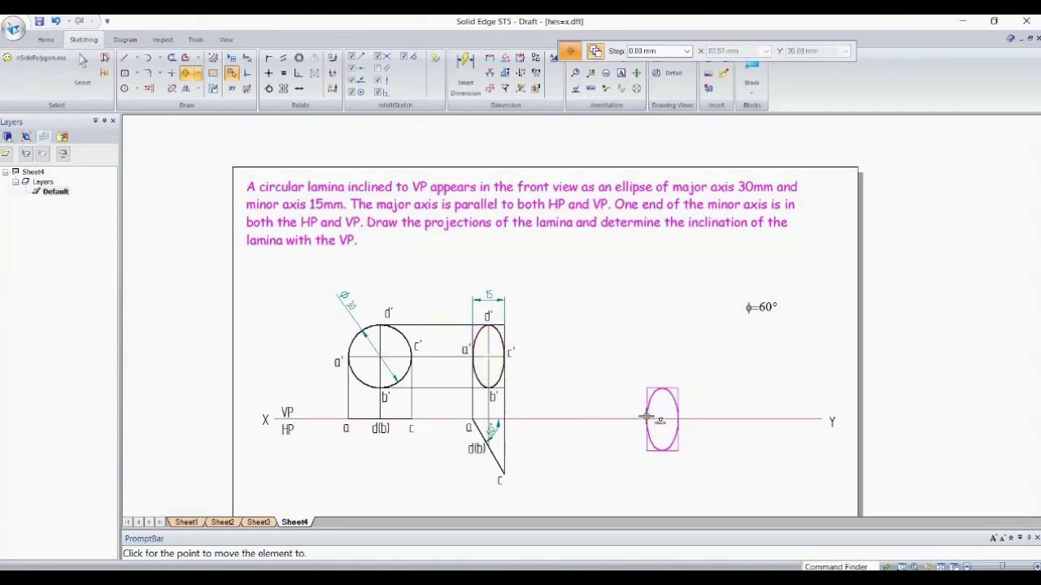
pyautogui.click(621, 418)
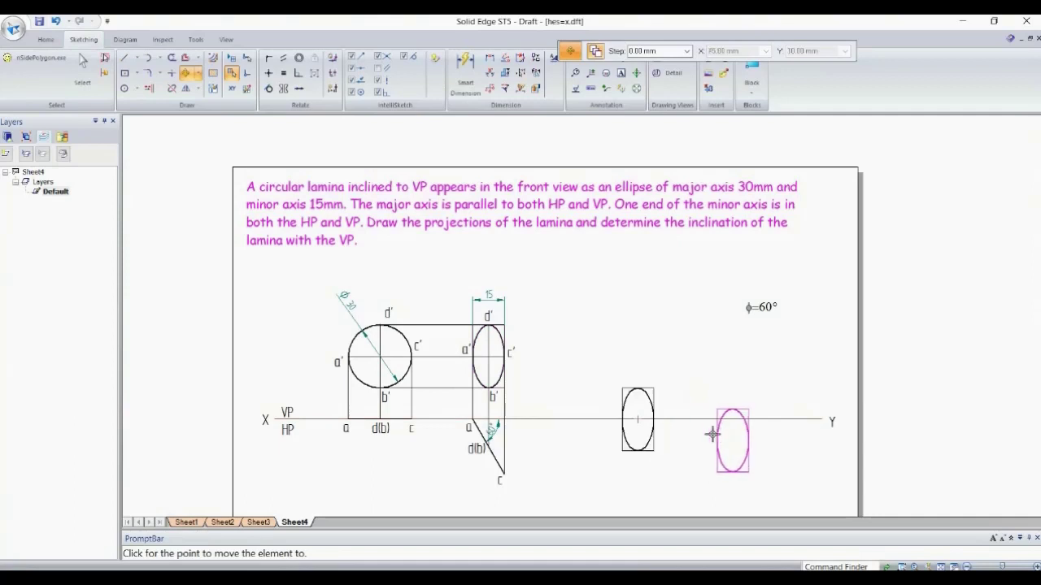
pyautogui.press('Escape')
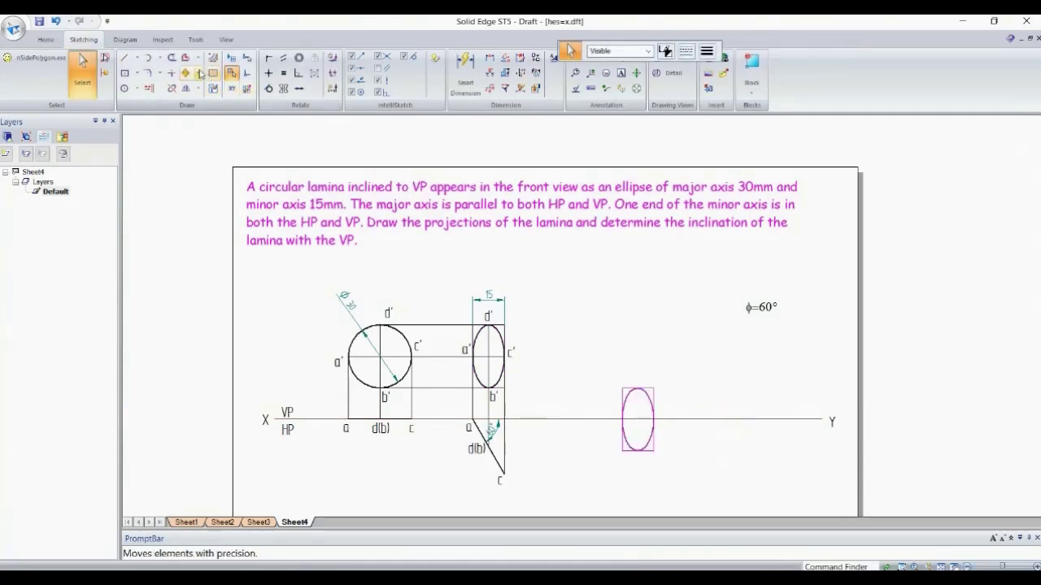
# Step: Rotate the copied ellipse and rectangle 90° about the a' end without keeping the original, so that they rest on XY
pyautogui.click(193, 74)
pyautogui.click(199, 104)
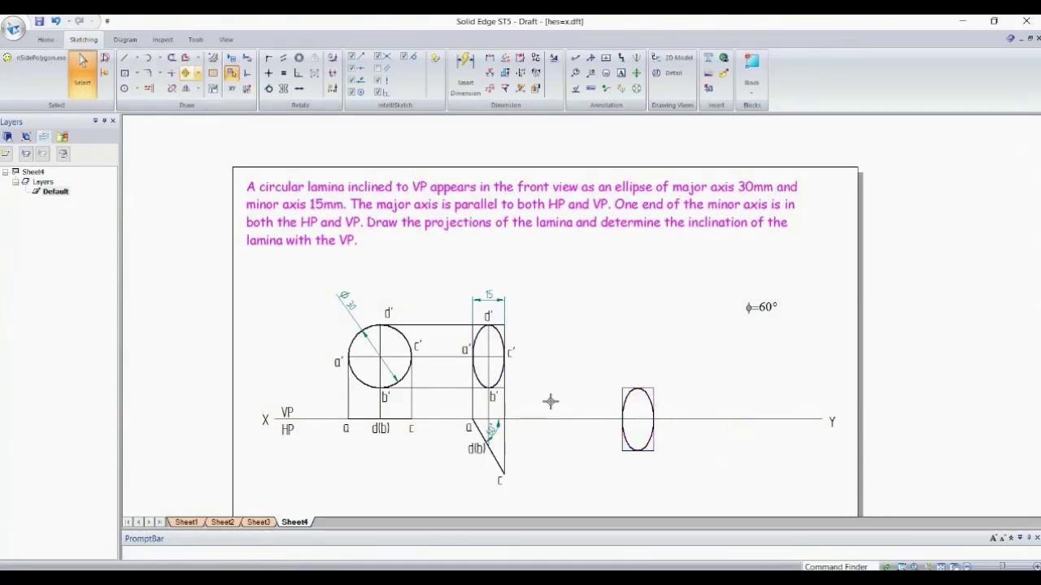
pyautogui.click(622, 419)
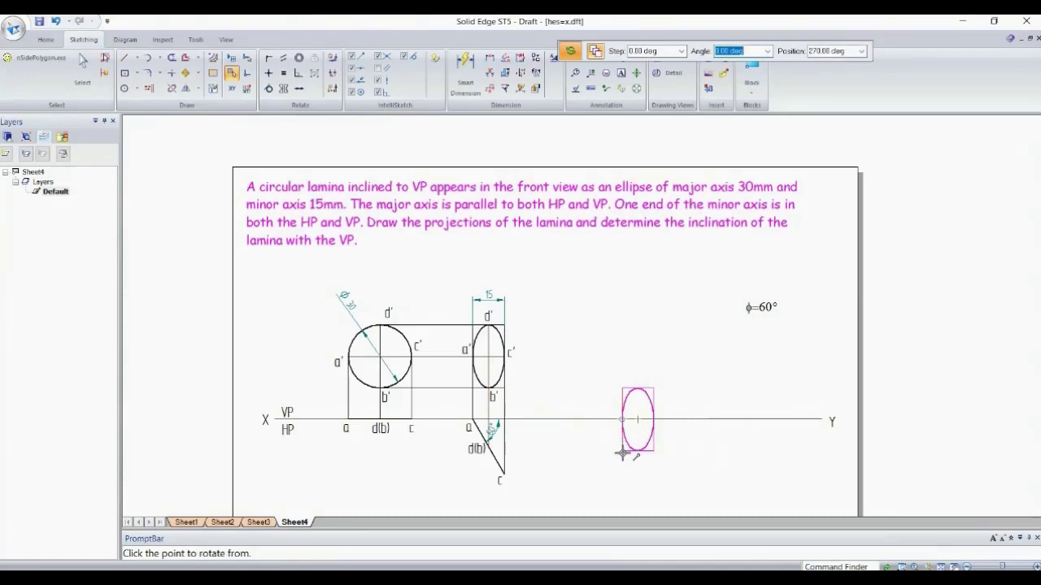
pyautogui.click(623, 453)
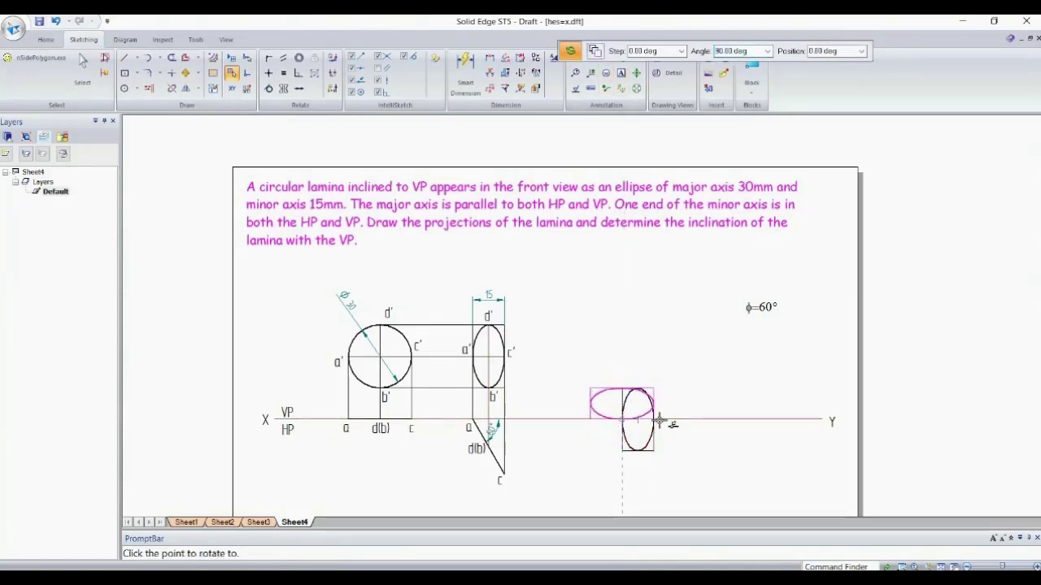
pyautogui.press('Escape')
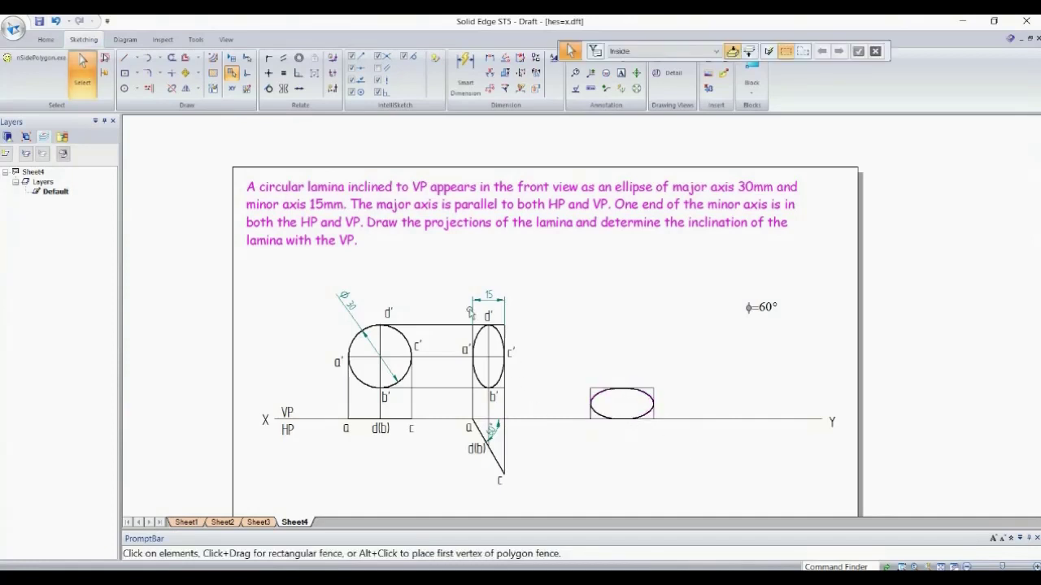
# Step: Draw the rotated ellipse's vertical 15 mm and horizontal 30 mm axes and make both lines 0.13 mm wide
pyautogui.click(124, 57)
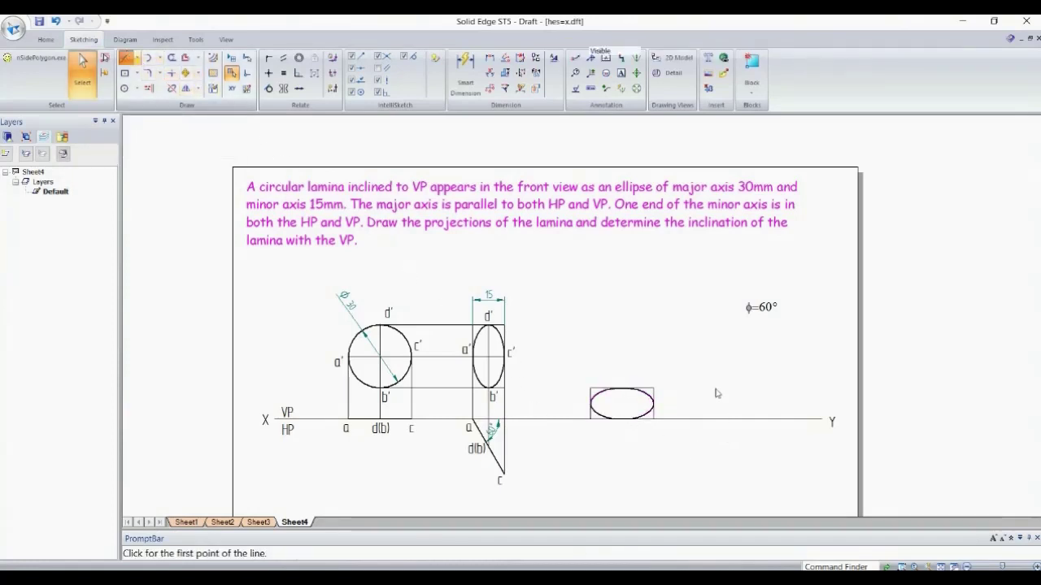
pyautogui.click(623, 388)
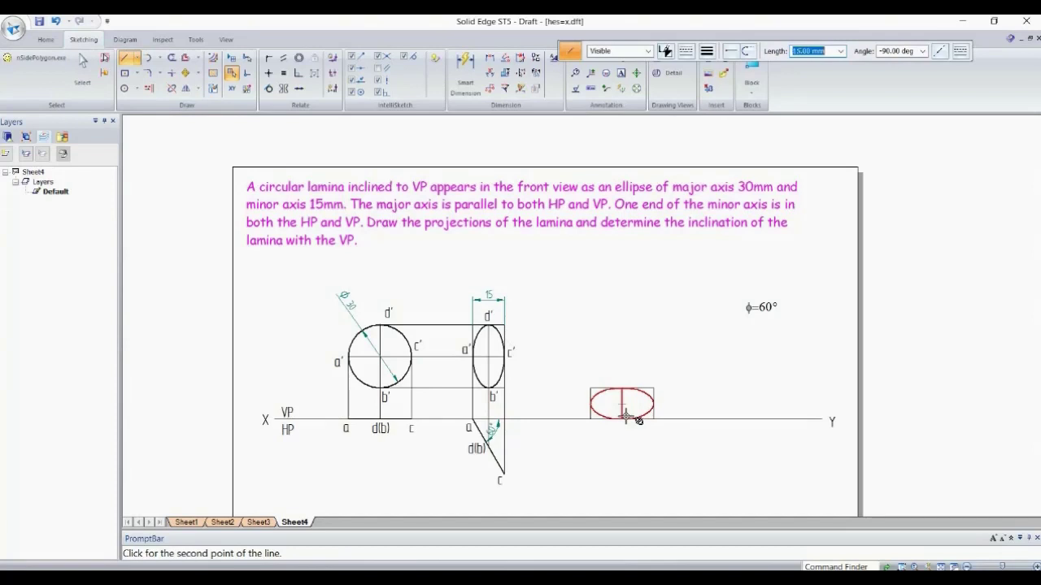
pyautogui.click(623, 419)
pyautogui.click(592, 403)
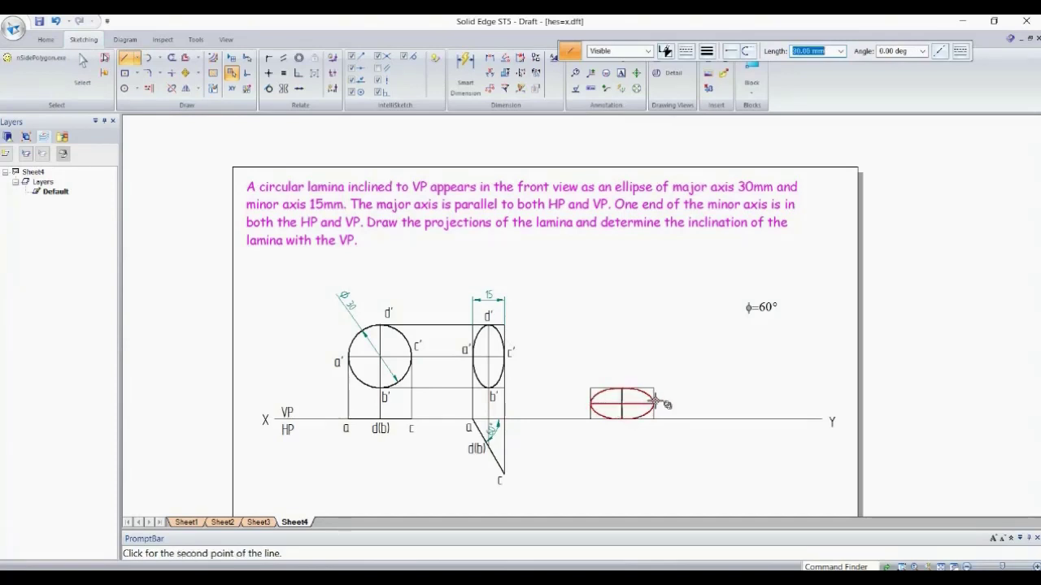
pyautogui.click(654, 404)
pyautogui.press('Escape')
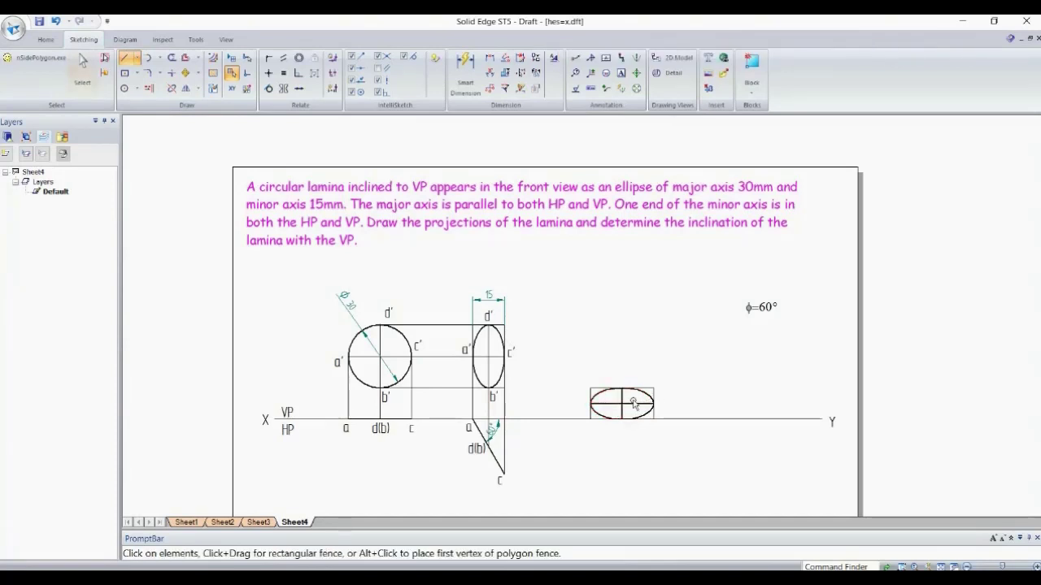
pyautogui.click(711, 50)
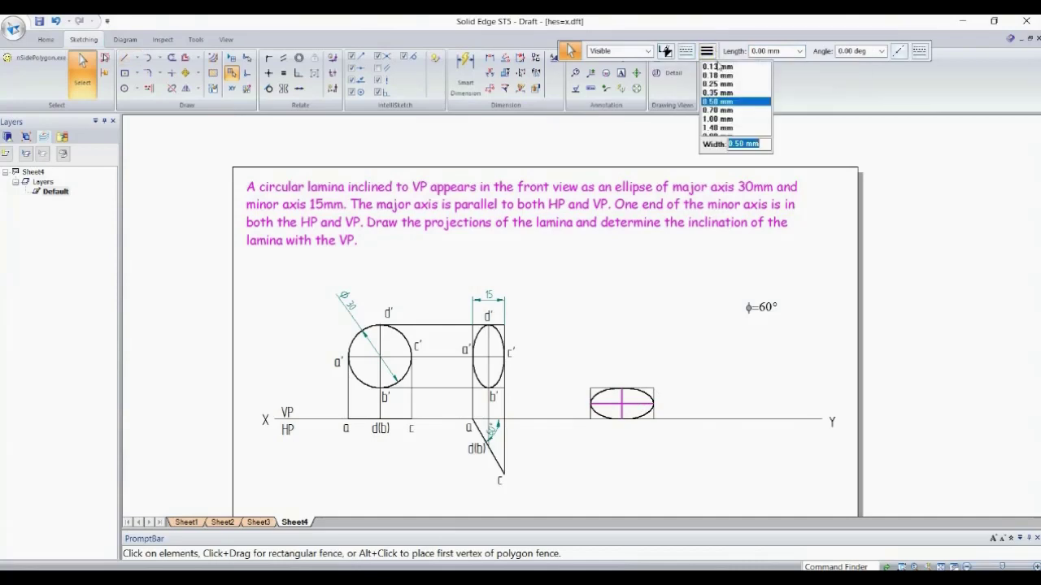
pyautogui.click(719, 65)
pyautogui.click(558, 502)
# Step: Copy the upright ellipse's c' and a' labels to the rotated ellipse, with c' above its upper end and a' beside its lower end
pyautogui.scroll(3, 558, 502)
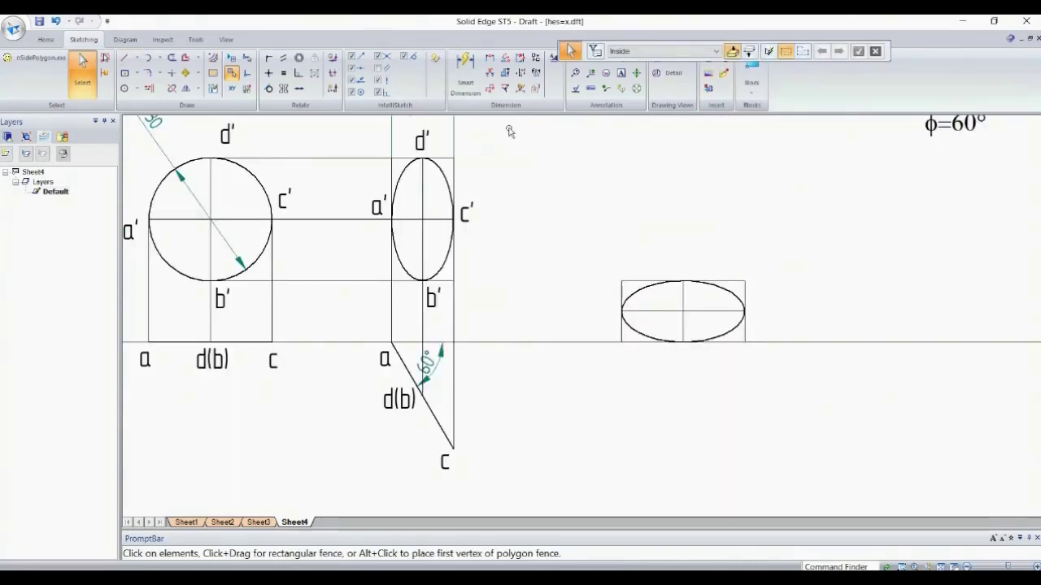
pyautogui.click(378, 215)
pyautogui.click(470, 210)
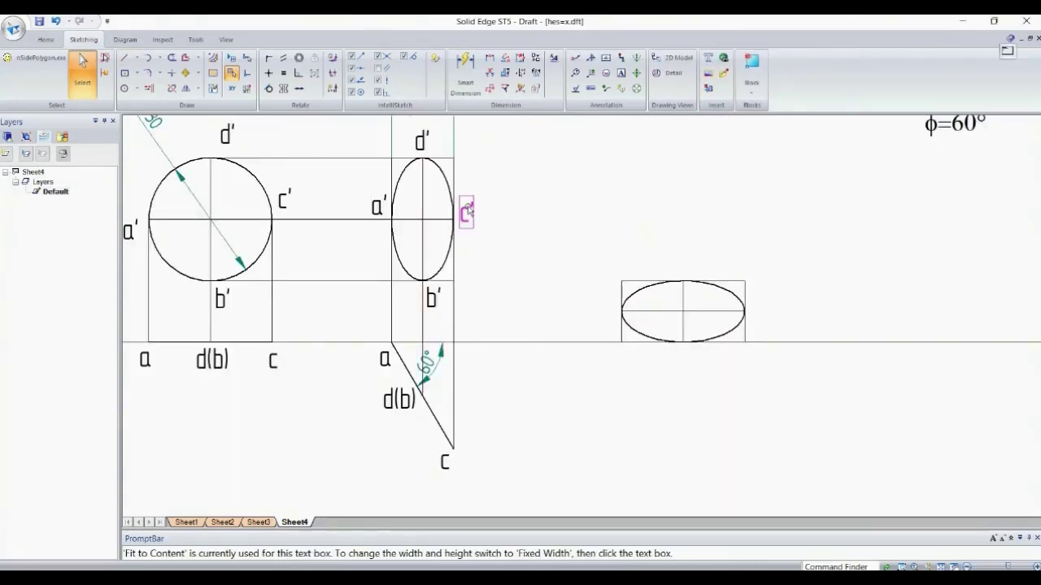
pyautogui.moveTo(517, 226); pyautogui.dragTo(673, 311)
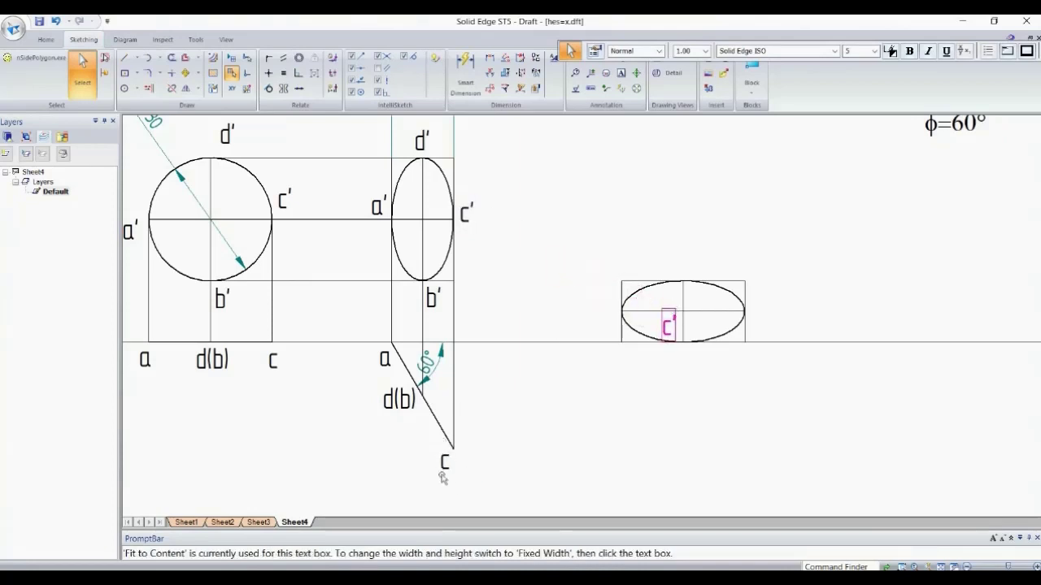
pyautogui.moveTo(668, 310); pyautogui.dragTo(688, 241)
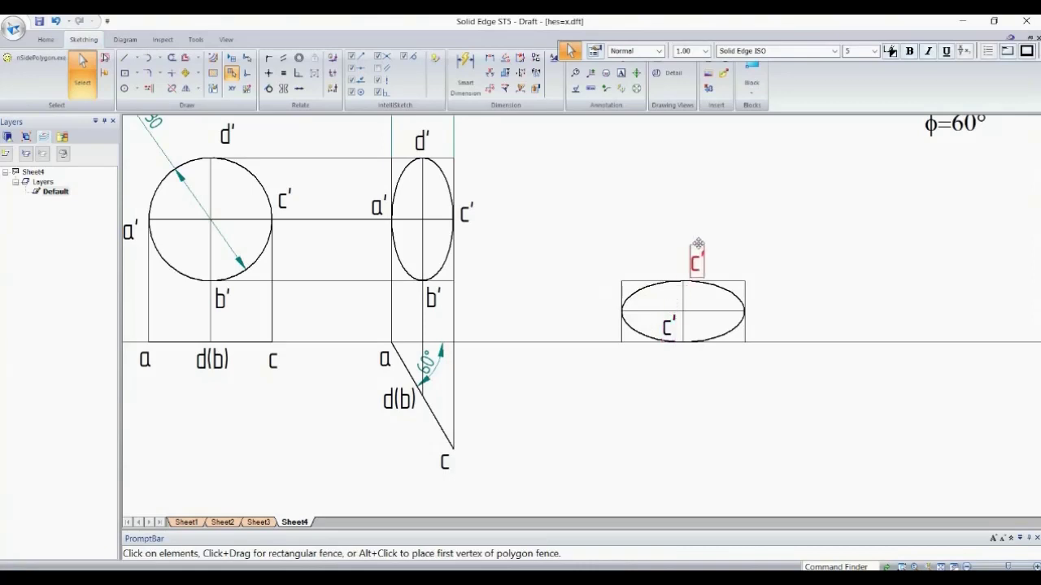
pyautogui.click(378, 189)
pyautogui.moveTo(378, 189); pyautogui.dragTo(671, 308)
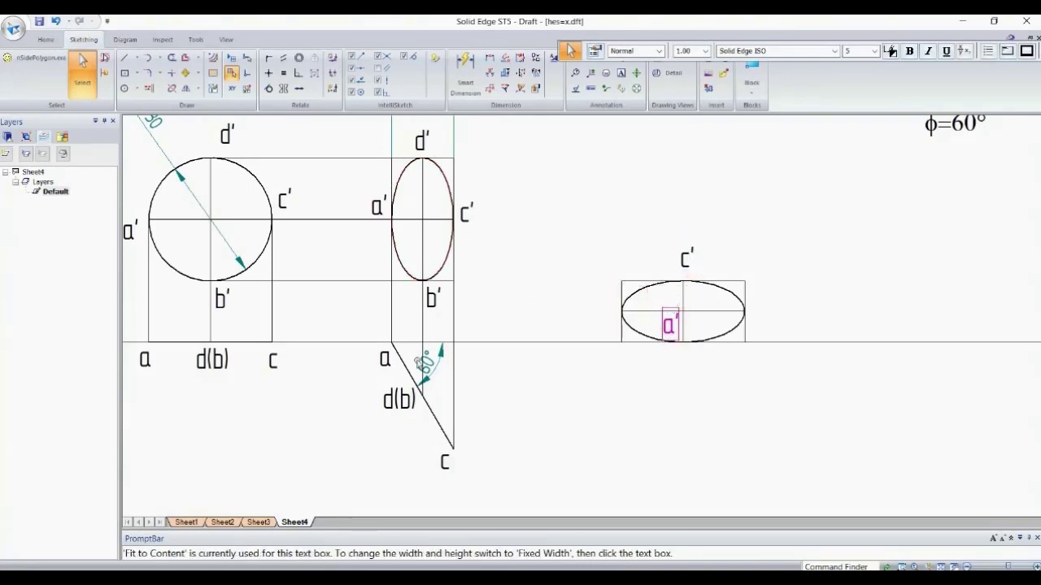
# Step: Copy the upright ellipse's b' and d' labels to the rotated ellipse, with b' beside its right end and d' beside its left end
pyautogui.click(434, 300)
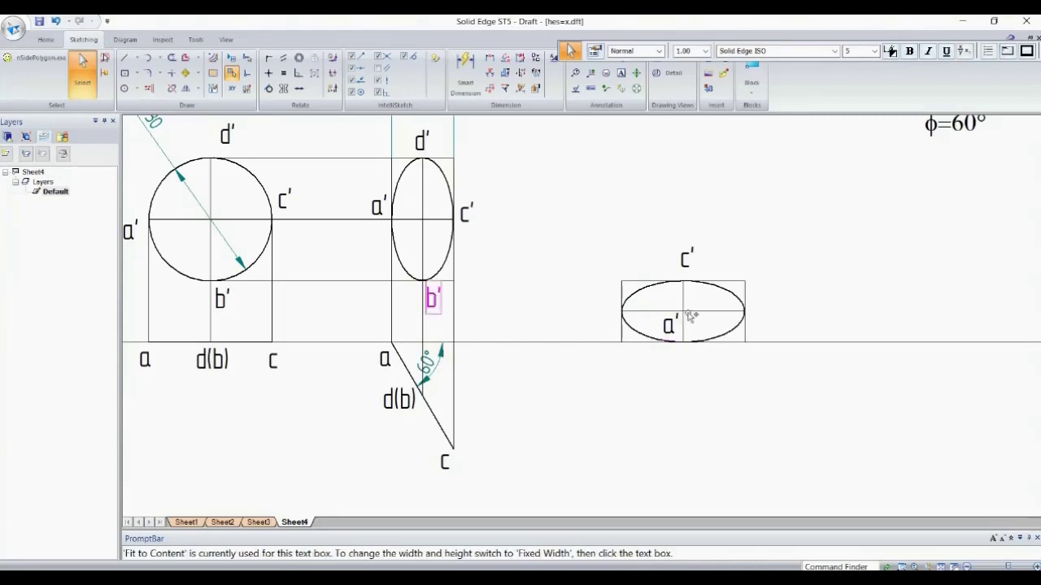
pyautogui.moveTo(433, 300); pyautogui.dragTo(773, 309)
pyautogui.click(468, 213)
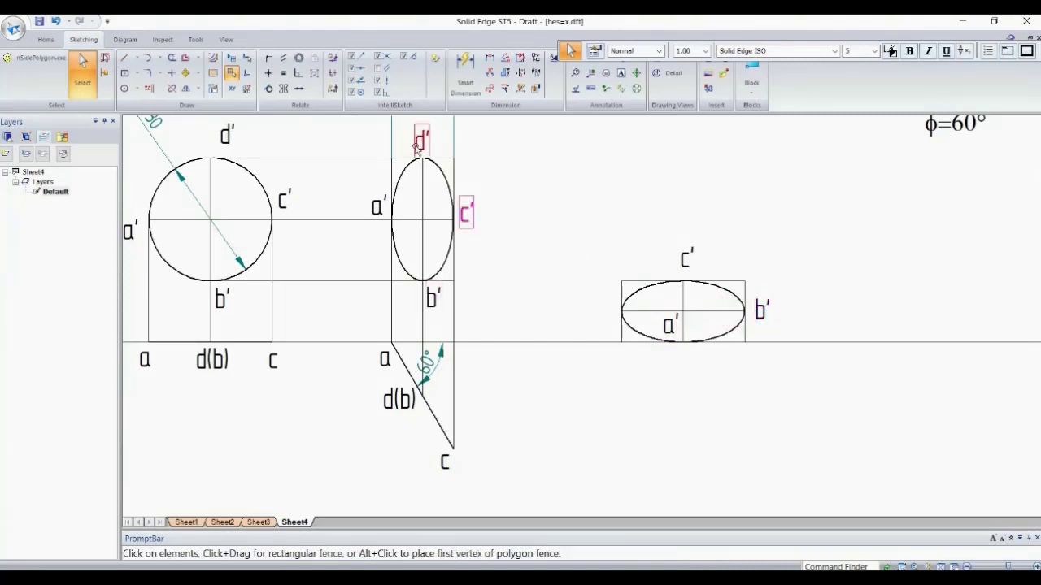
pyautogui.moveTo(416, 146); pyautogui.dragTo(614, 308)
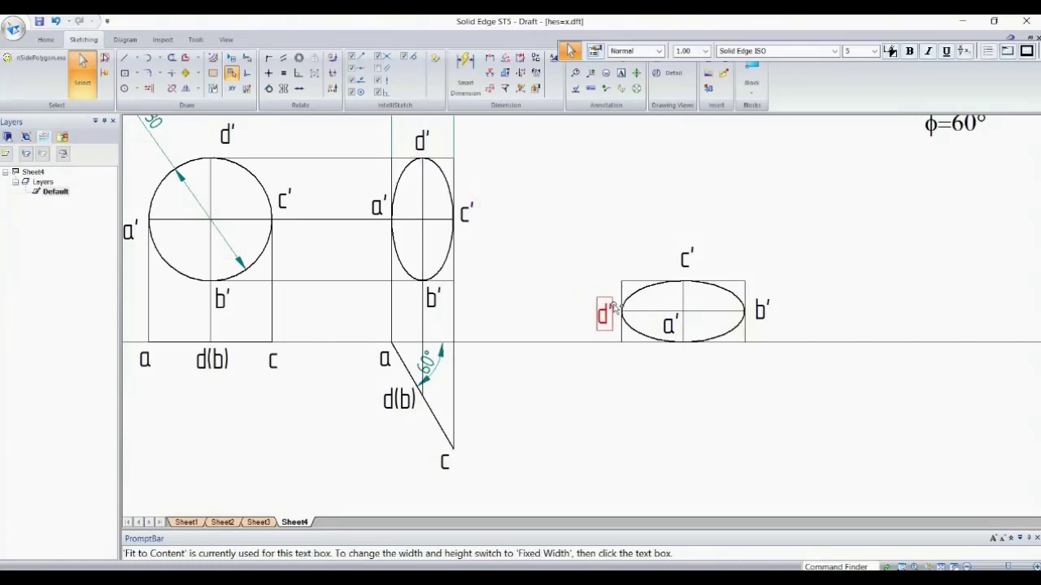
pyautogui.click(606, 250)
# Step: Draw 0.13 mm wide horizontal projectors from the top view's c and d(b) points, about 78 mm and 85 mm long, past the rotated ellipse
pyautogui.click(126, 59)
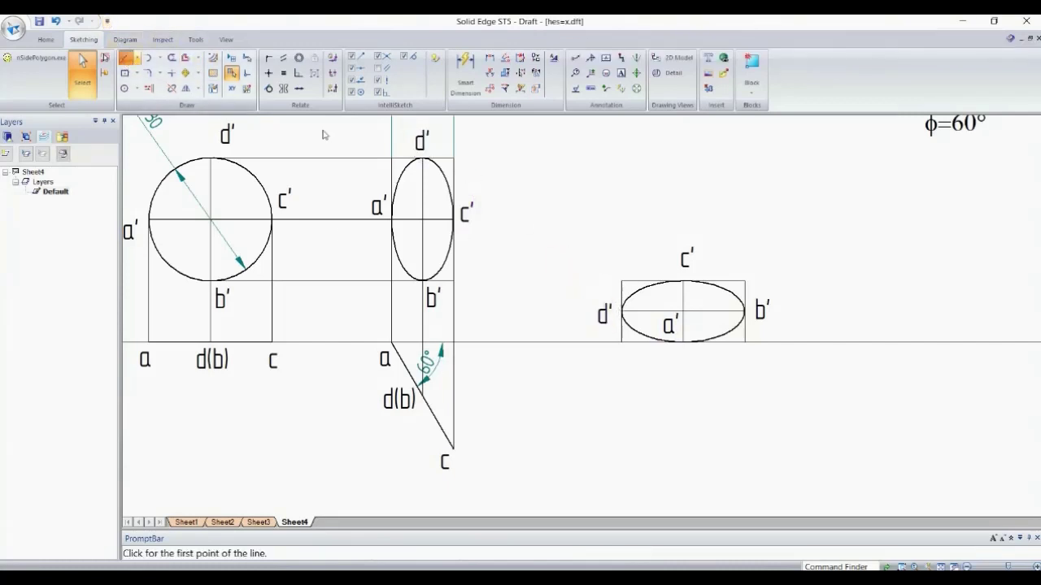
pyautogui.click(708, 56)
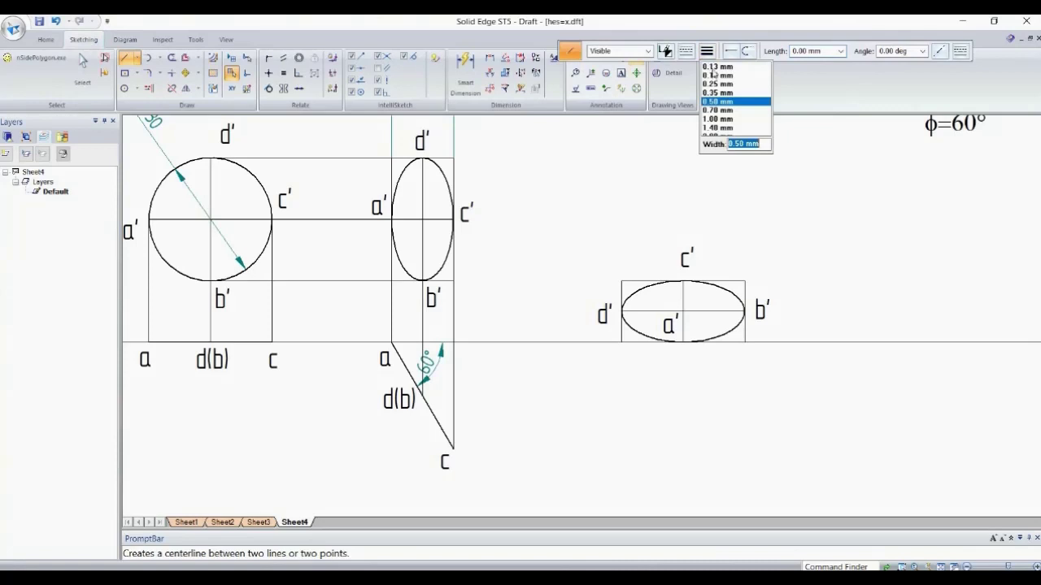
pyautogui.click(713, 74)
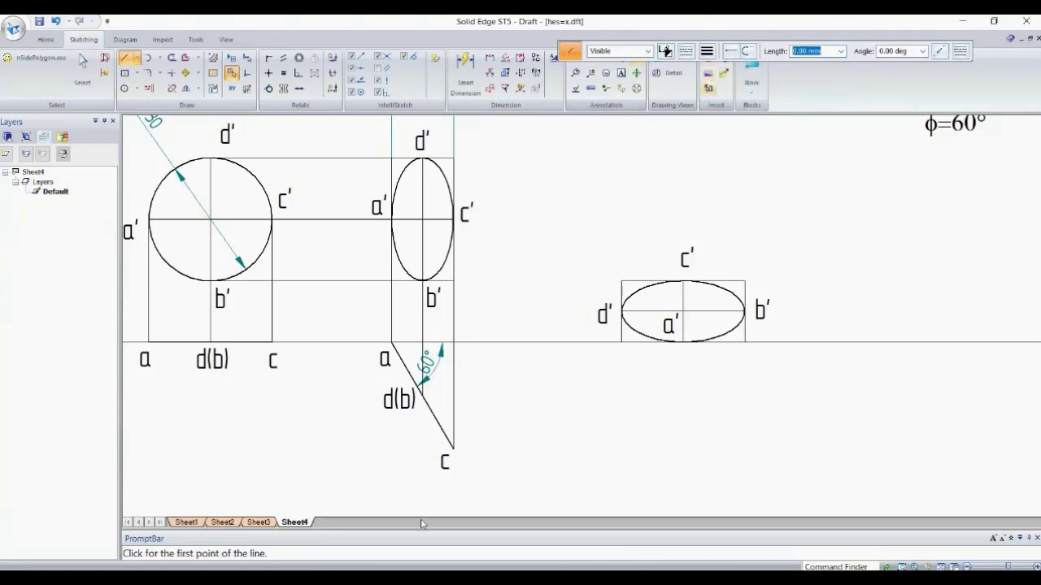
pyautogui.click(452, 448)
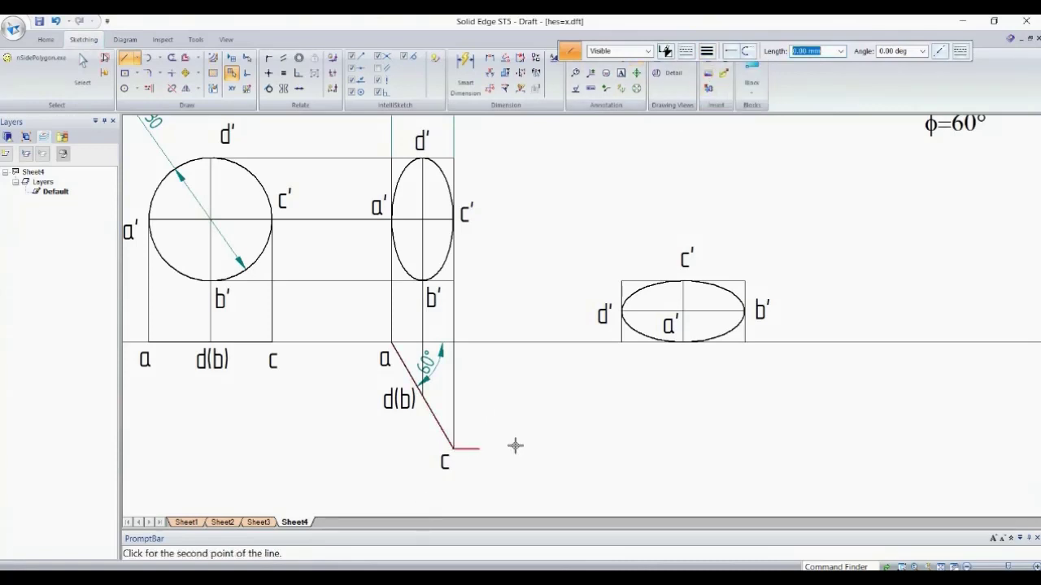
pyautogui.click(772, 448)
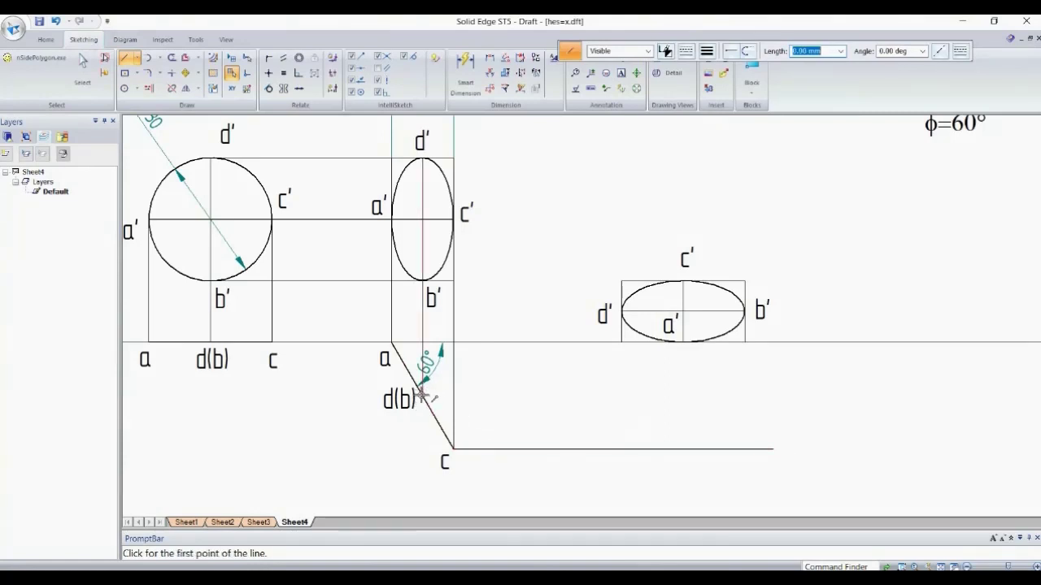
pyautogui.click(422, 394)
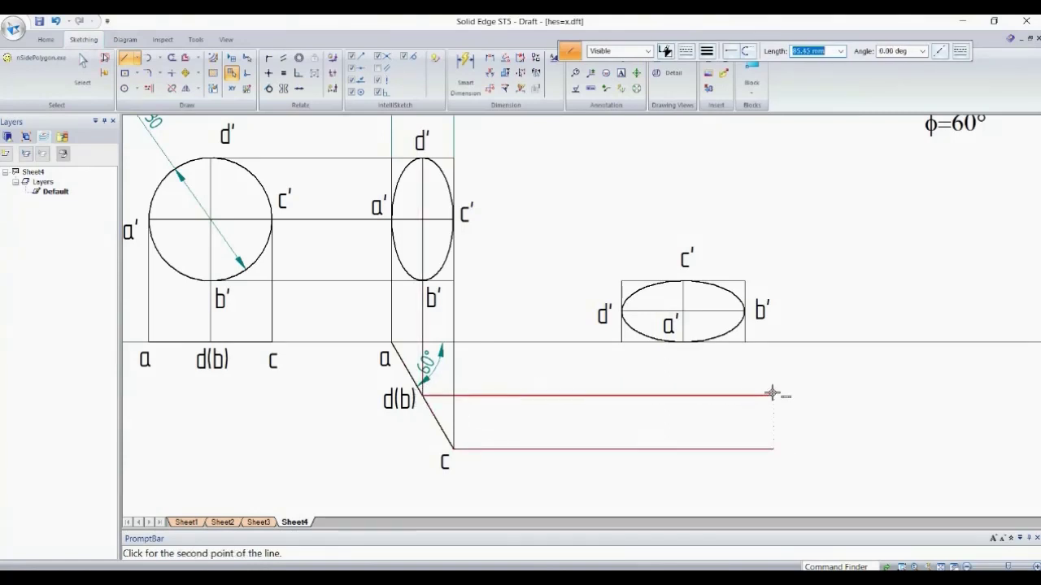
pyautogui.click(773, 394)
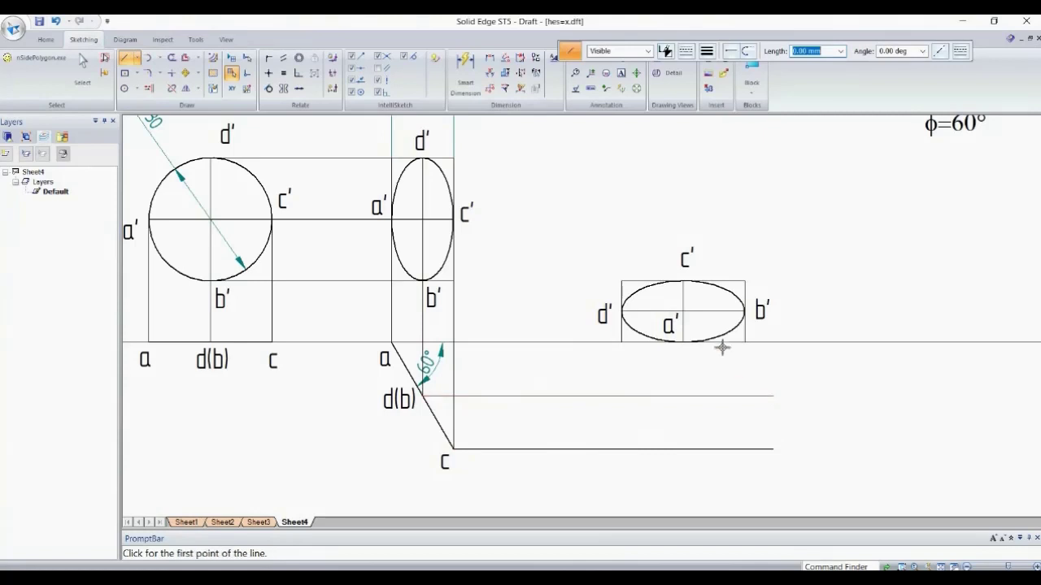
# Step: Draw vertical projectors from XY below d' and a' to the d(b) and c projectors, and mirror the d' projector to the b' side
pyautogui.click(621, 343)
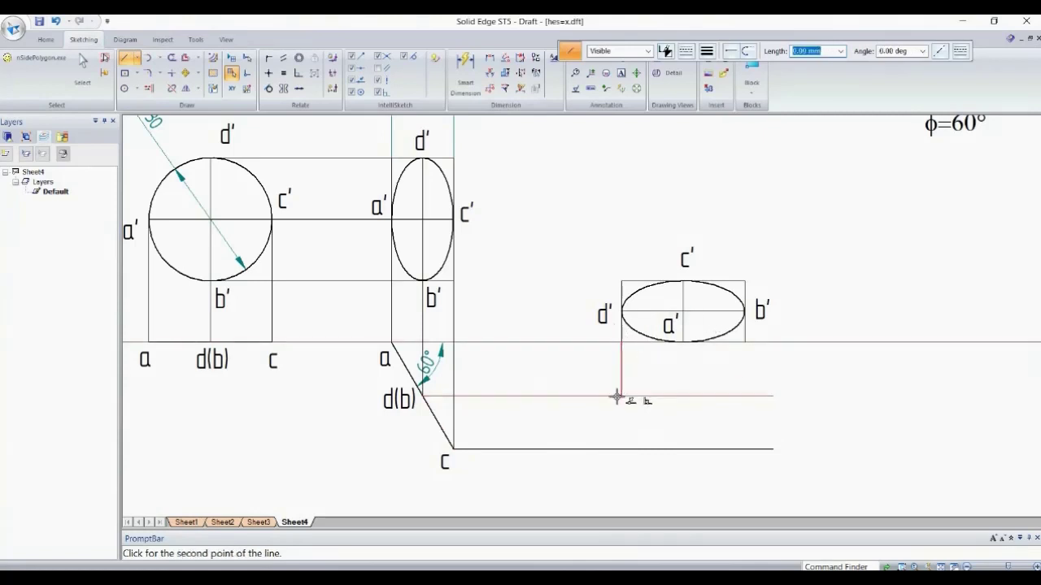
pyautogui.click(618, 396)
pyautogui.click(683, 342)
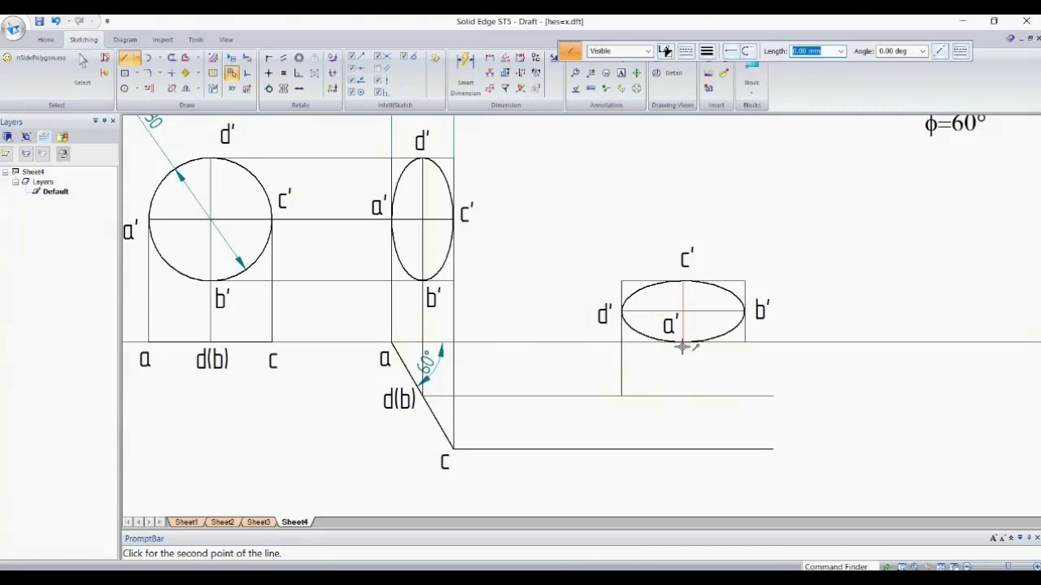
pyautogui.click(683, 449)
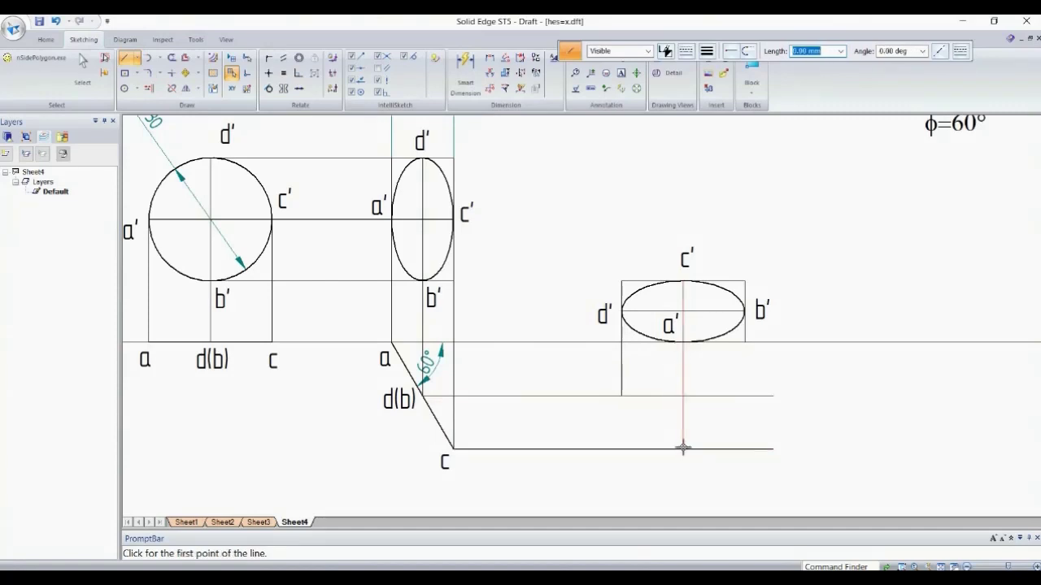
pyautogui.press('Escape')
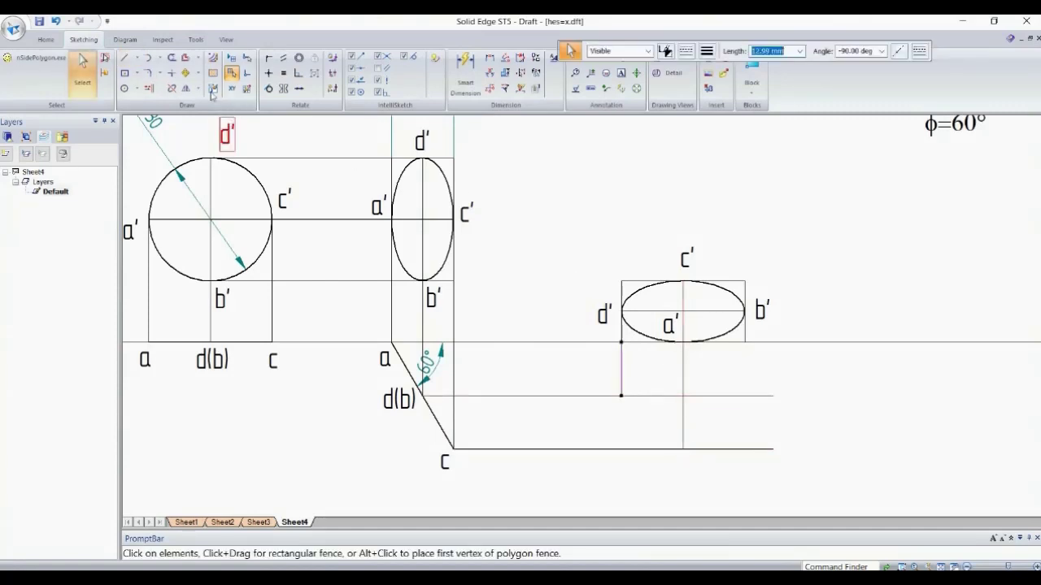
pyautogui.click(185, 88)
pyautogui.press('Escape')
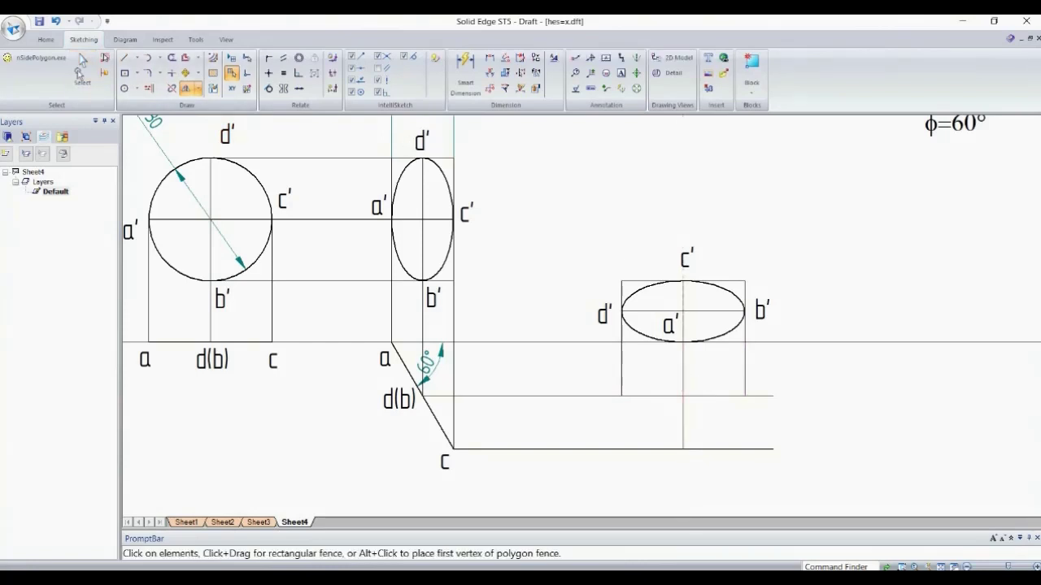
# Step: Draw a center-point ellipse where the d(b) and a' projectors cross, with a 12.99 mm primary radius to XY and a 15 mm secondary radius
pyautogui.click(137, 87)
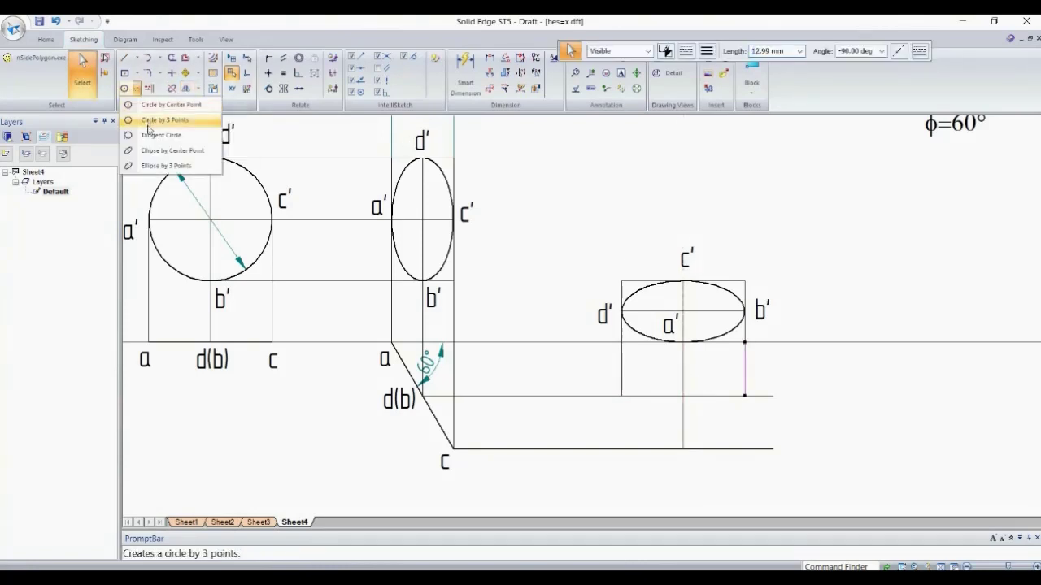
pyautogui.click(149, 152)
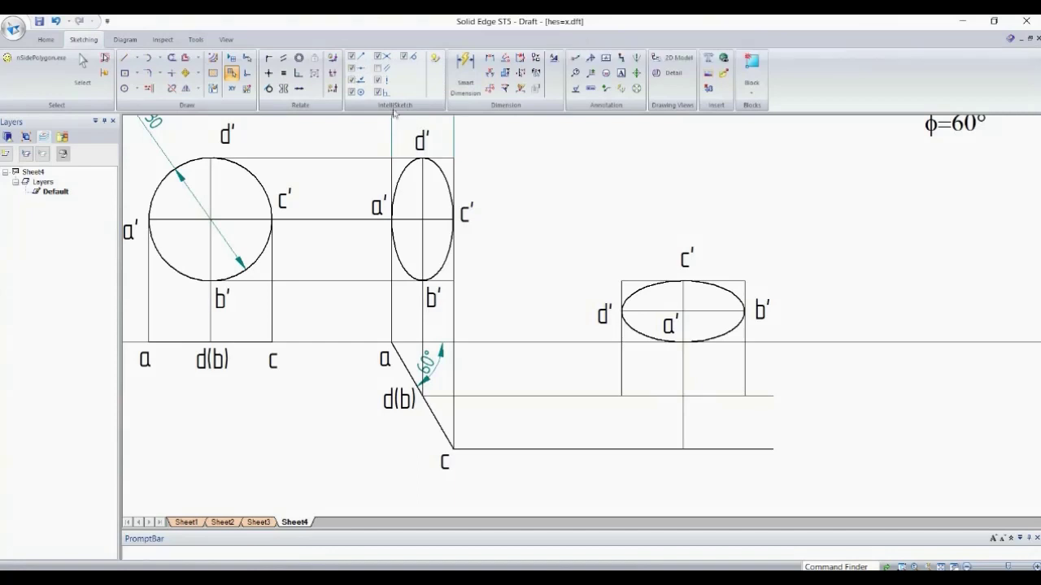
pyautogui.click(687, 396)
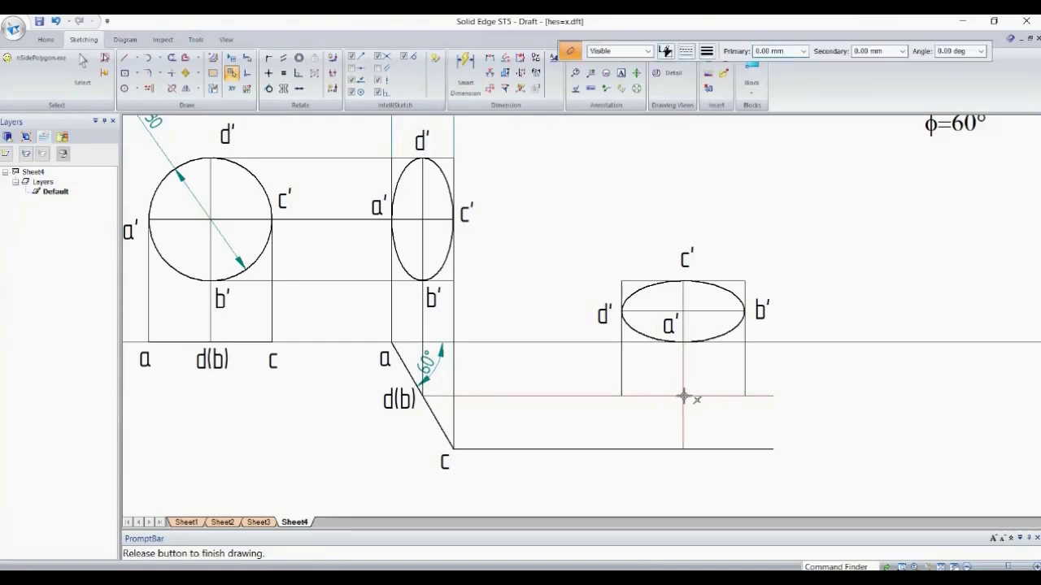
pyautogui.click(683, 342)
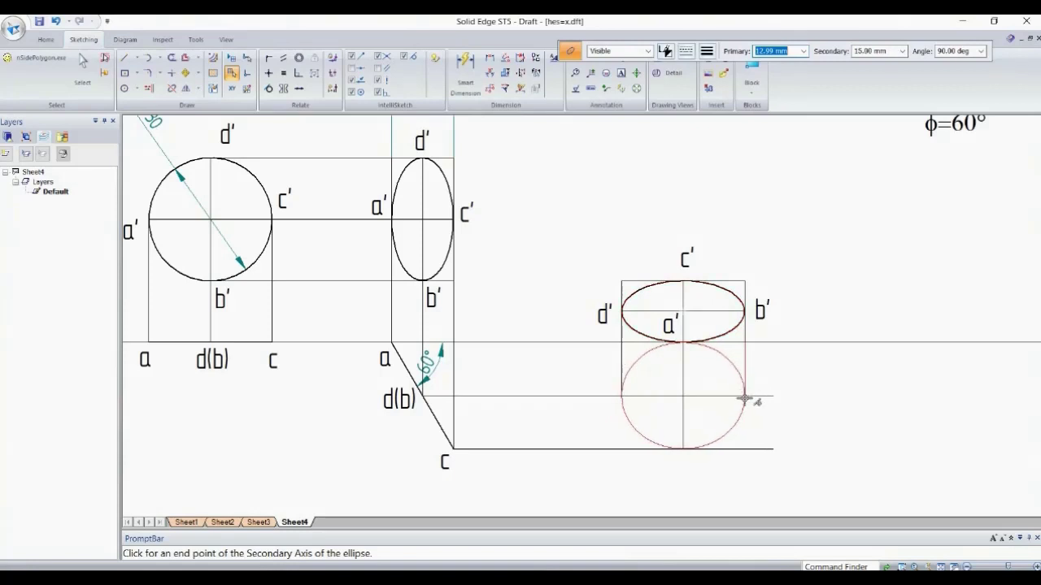
pyautogui.click(744, 394)
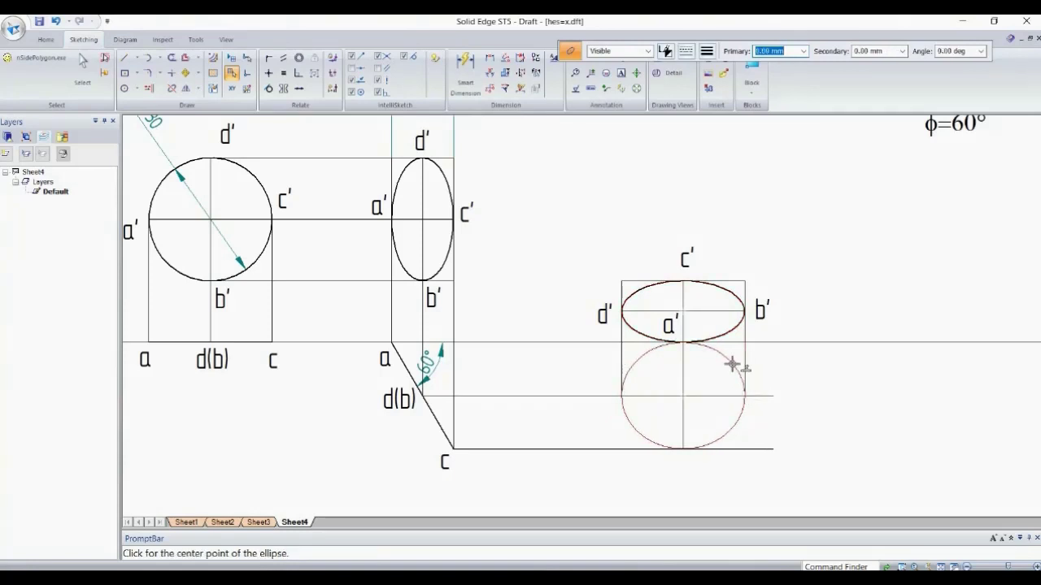
pyautogui.press('Escape')
# Step: Set the line width of the top-view ellipse below XY to 0.50 mm
pyautogui.click(732, 364)
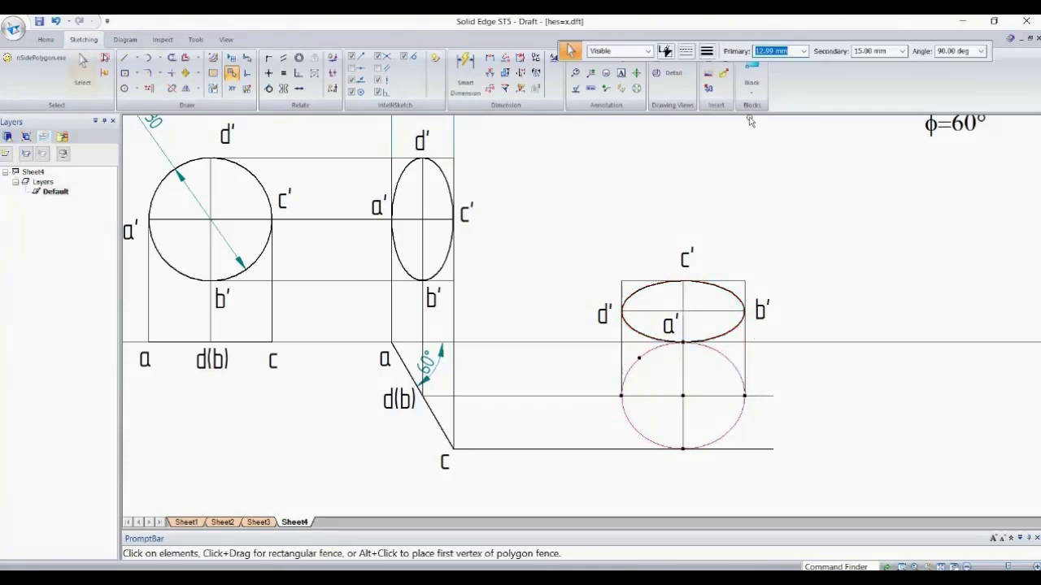
pyautogui.click(707, 52)
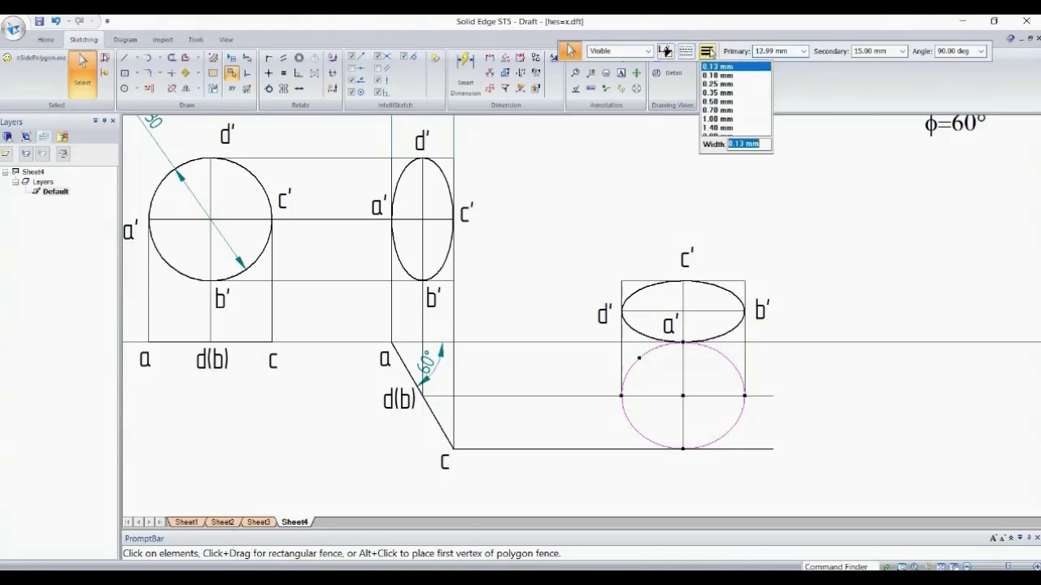
pyautogui.click(723, 103)
pyautogui.click(837, 270)
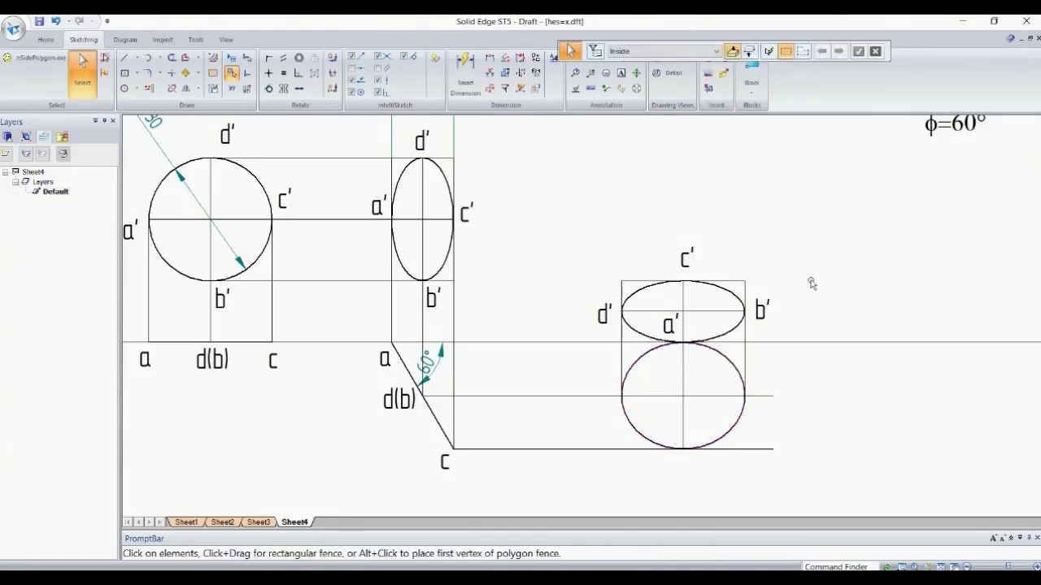
# Step: Label the top-view ellipse's upper, right, lower and left ends a, b, c and d
pyautogui.click(621, 72)
pyautogui.click(687, 344)
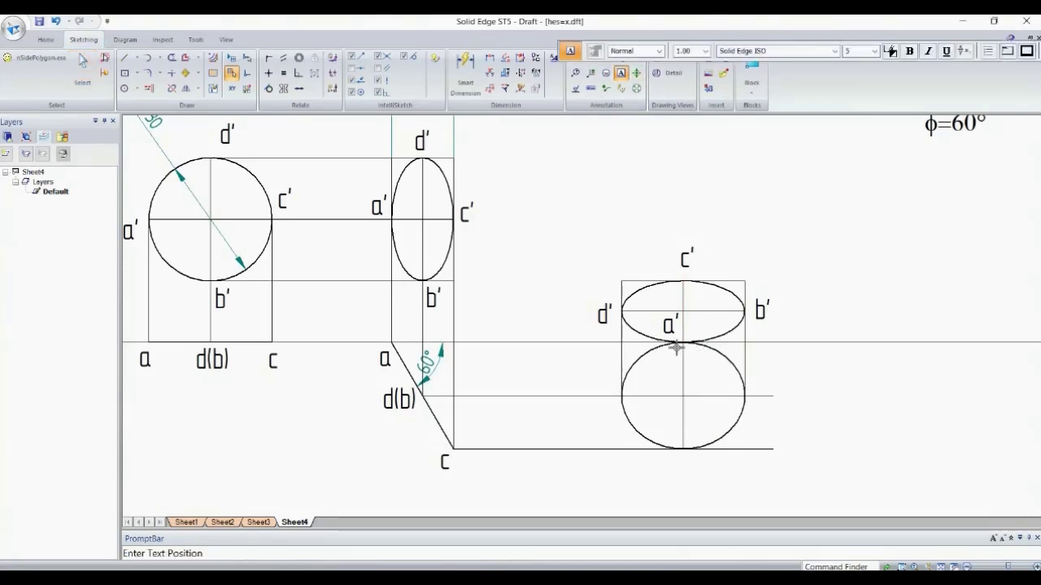
pyautogui.write('a')
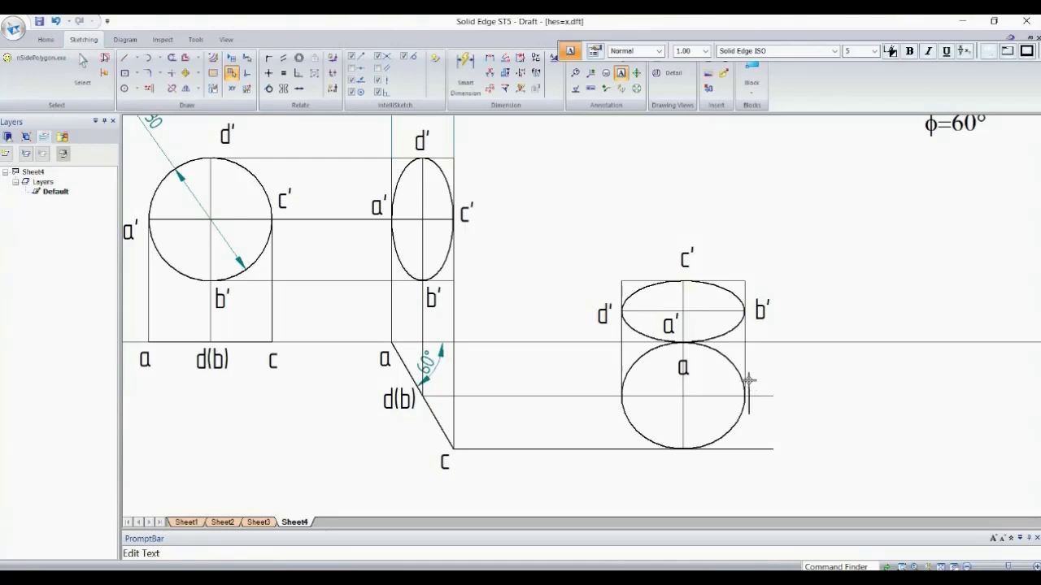
pyautogui.write('ac')
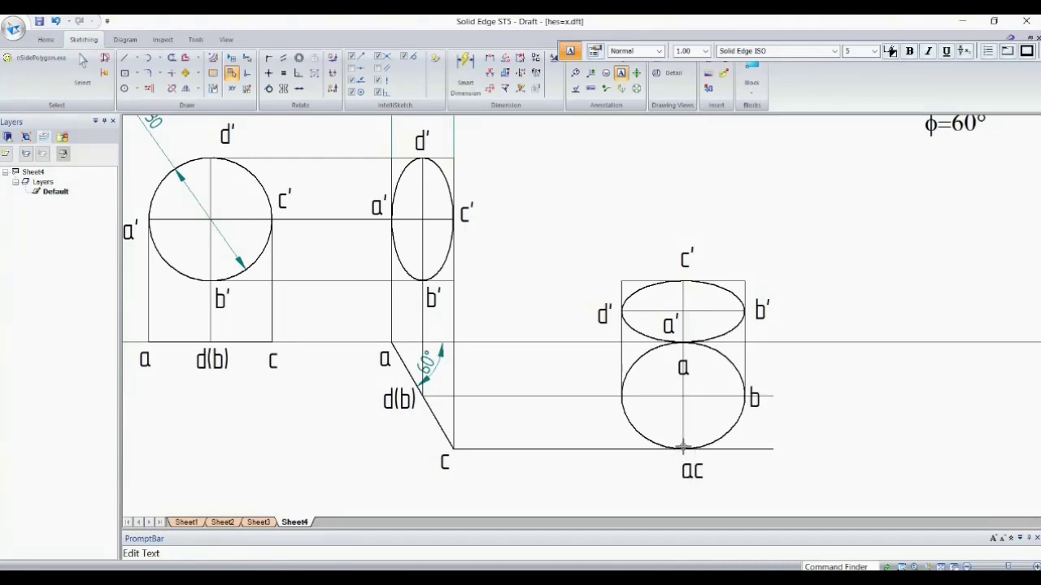
pyautogui.press('BackSpace')
pyautogui.press('BackSpace')
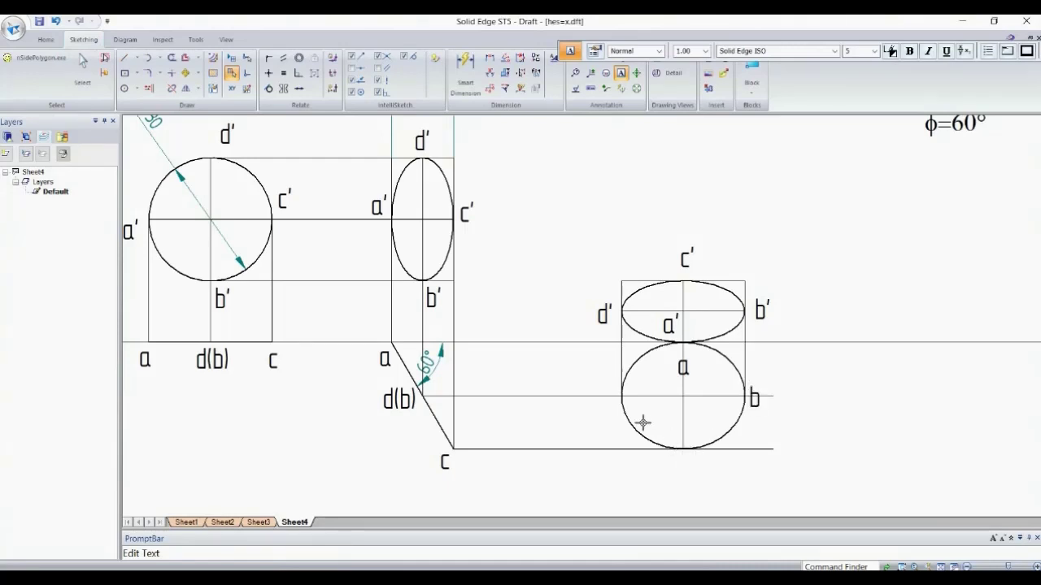
pyautogui.click(597, 383)
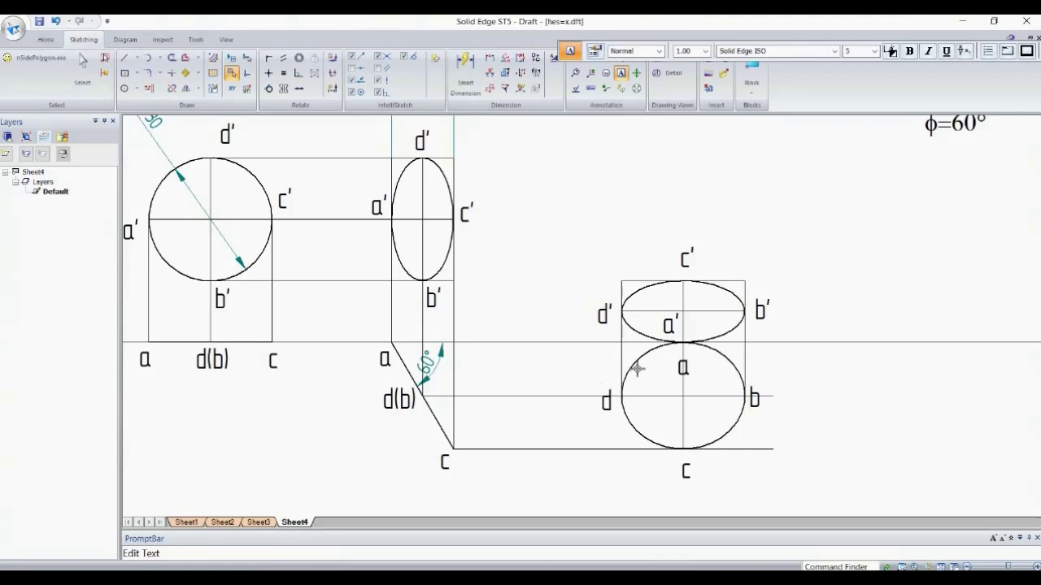
# Step: Trim the horizontal d(b) and c projectors where they extend beyond the top-view ellipse
pyautogui.click(171, 57)
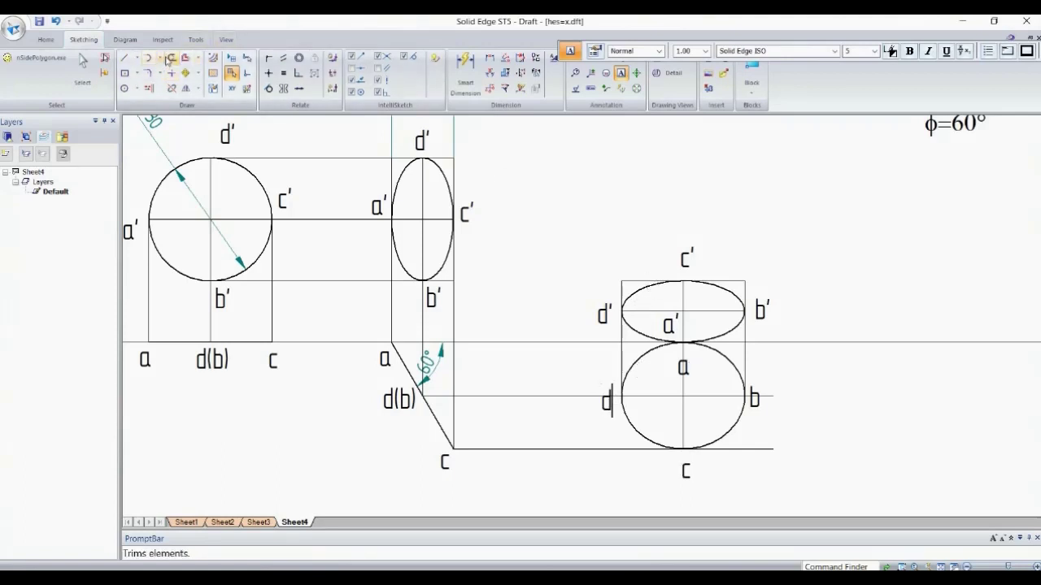
pyautogui.moveTo(774, 359); pyautogui.dragTo(757, 479)
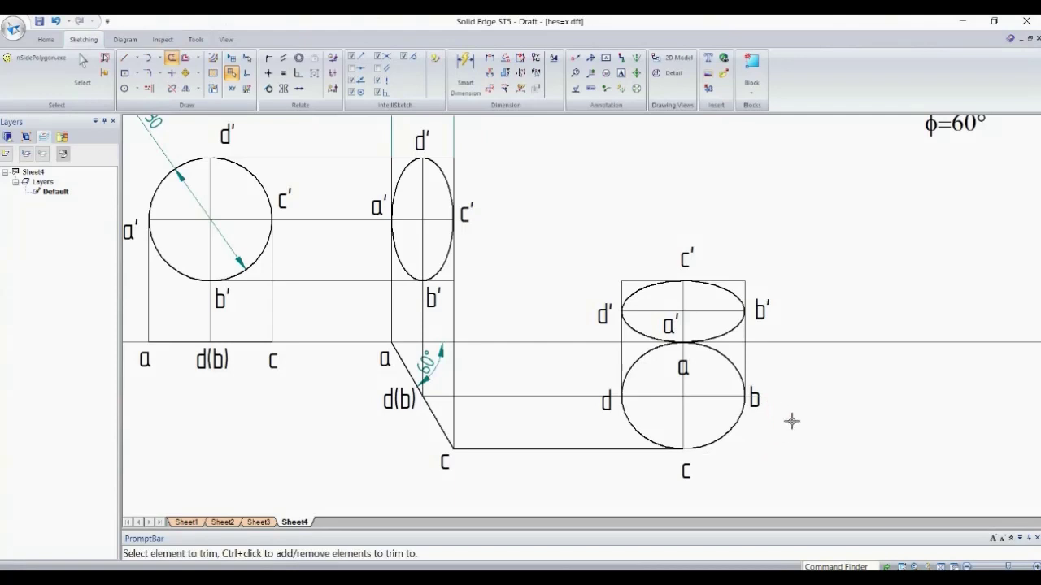
pyautogui.scroll(-2, 779, 381)
pyautogui.scroll(-1, 750, 364)
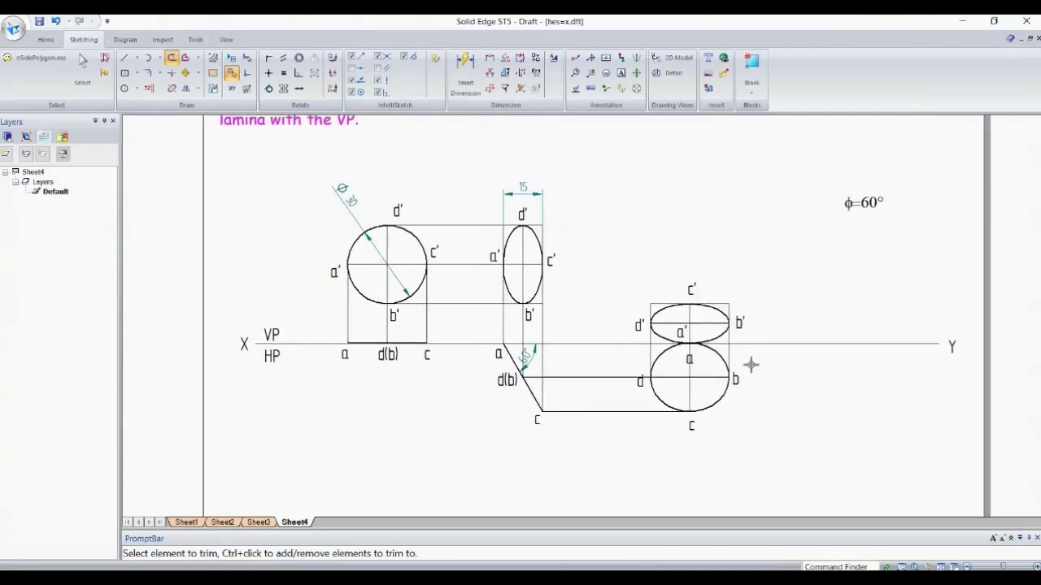
pyautogui.scroll(-2, 554, 337)
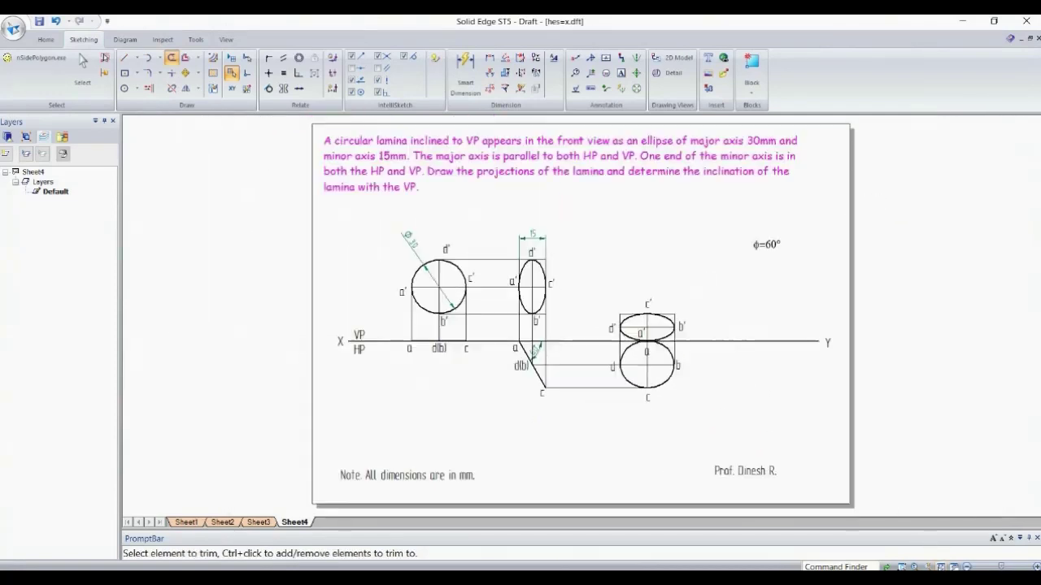